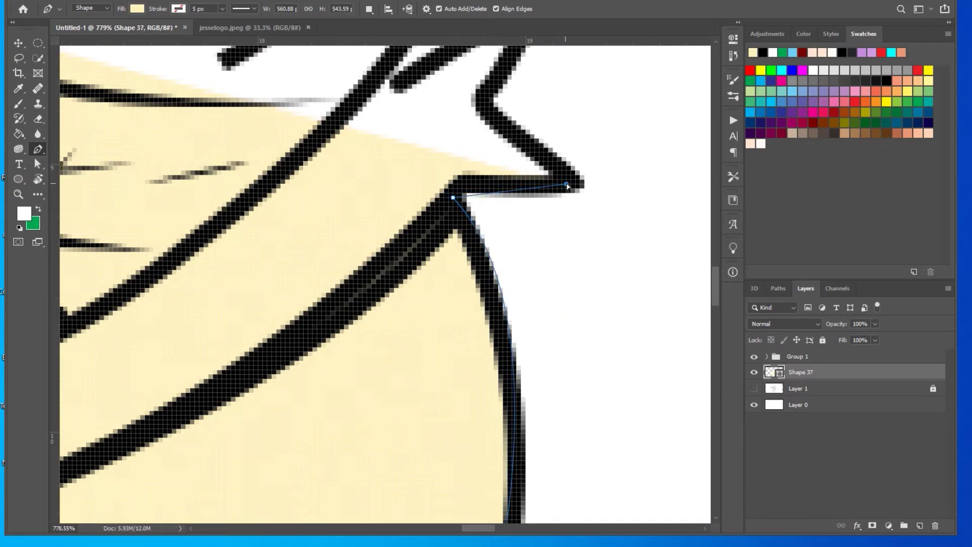
Step: Extend the head outline along the bandana edge and around the star tip
left_click(571, 176)
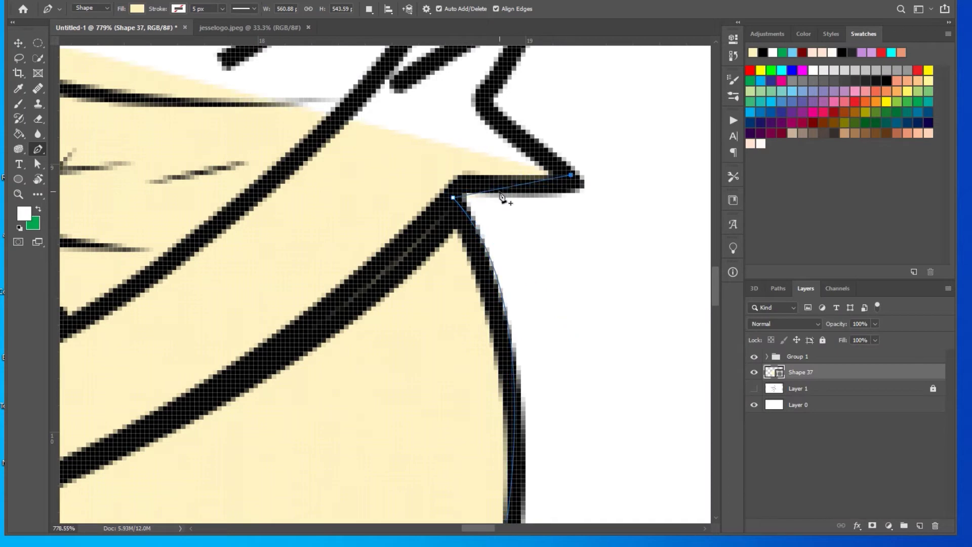
left_click(484, 102)
left_click_drag(484, 102, 548, 243)
left_click(599, 147)
left_click(471, 220)
left_click(449, 211)
scroll(454, 212, "down", 3)
Step: Carry the outline over the bandana knot toward the ear
left_click_drag(589, 217, 669, 239)
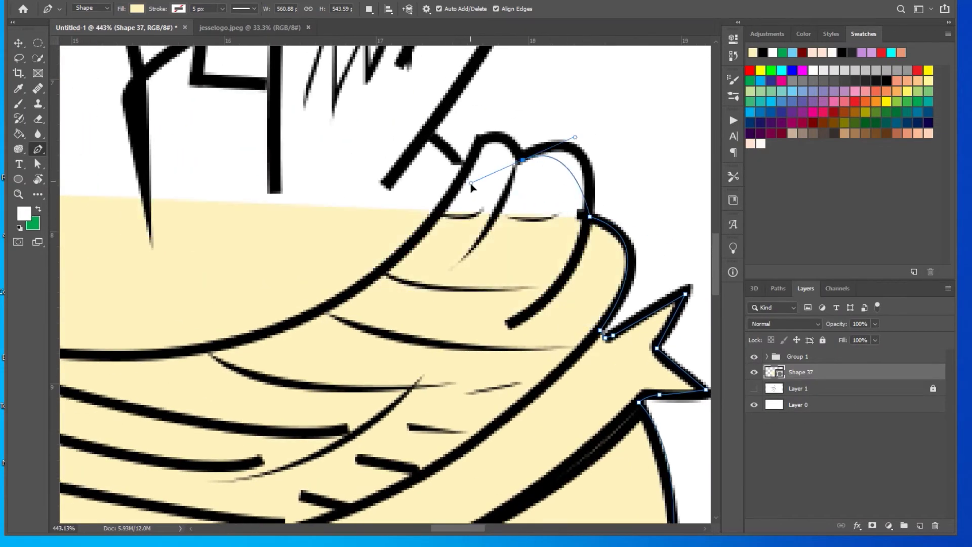
left_click(479, 141)
left_click(468, 167)
left_click(426, 136)
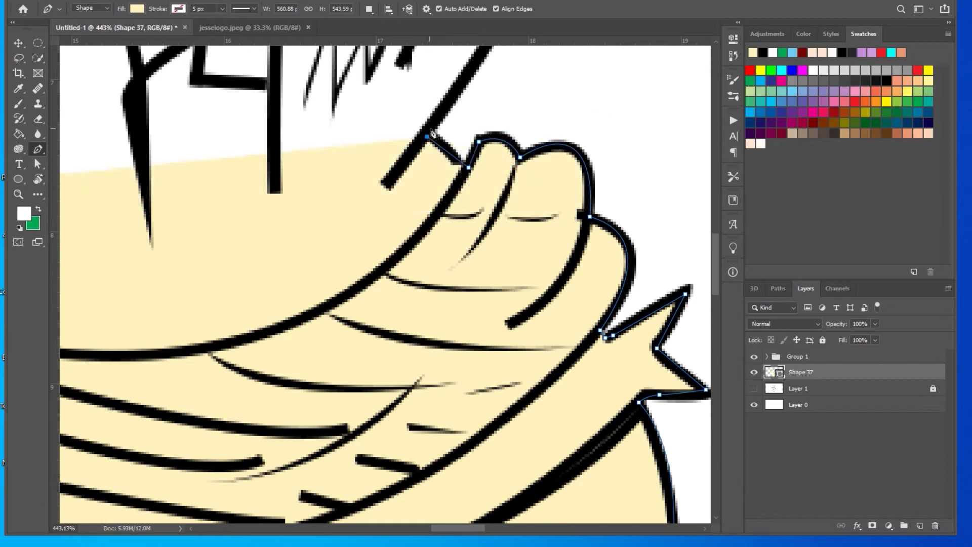
scroll(431, 133, "down", 3)
scroll(431, 134, "down", 3)
Step: Trace the upright ear's sharp tip and inner edge down to its base
left_click_drag(586, 122, 534, 76)
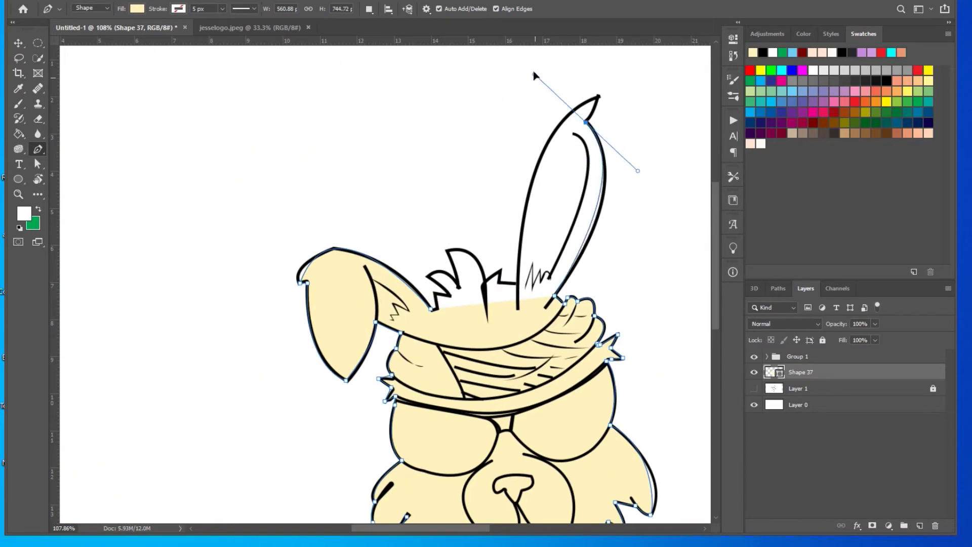
left_click(598, 96)
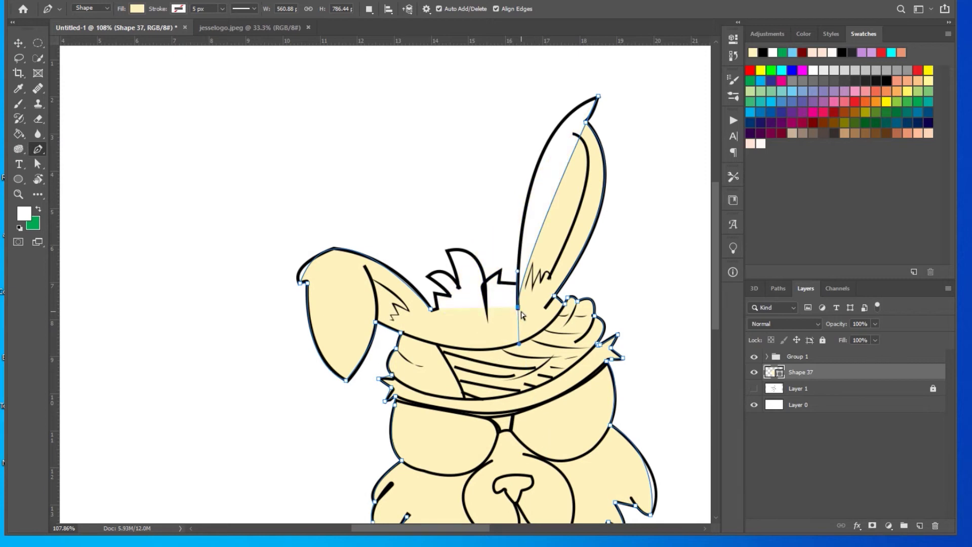
left_click_drag(519, 346, 525, 490)
left_click_drag(516, 284, 517, 440)
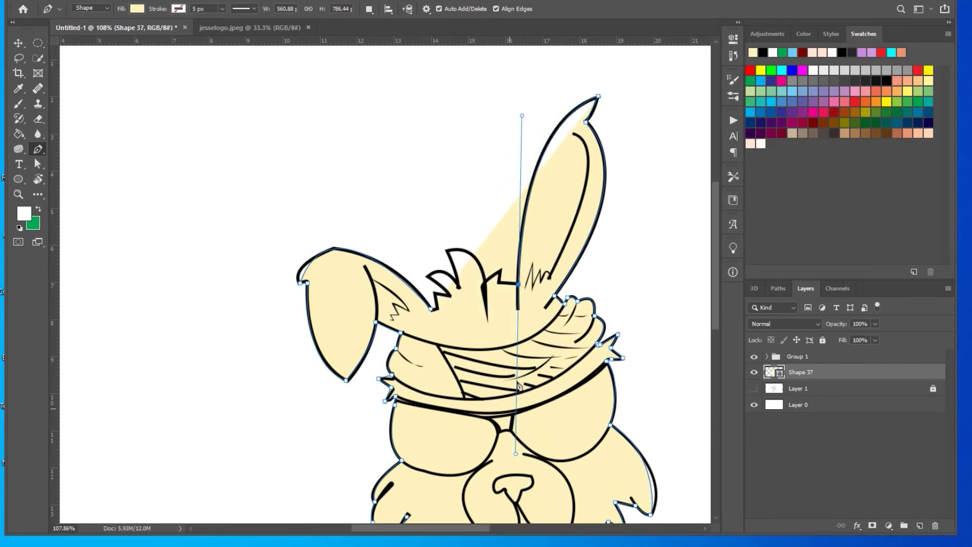
scroll(504, 282, "up", 3)
scroll(504, 283, "up", 2)
Step: Trace the zigzag fur tufts with curved and corner points
mouse_move(356, 201)
left_mouse_down()
mouse_move(326, 223)
mouse_move(269, 218)
left_mouse_up()
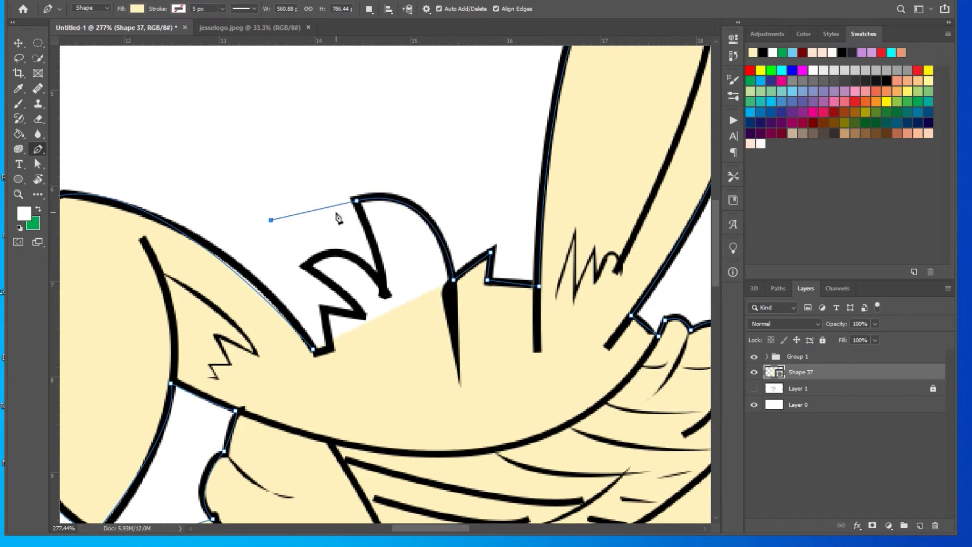
left_click(381, 284)
left_click_drag(303, 265, 294, 313)
left_click(359, 314)
left_click(322, 309)
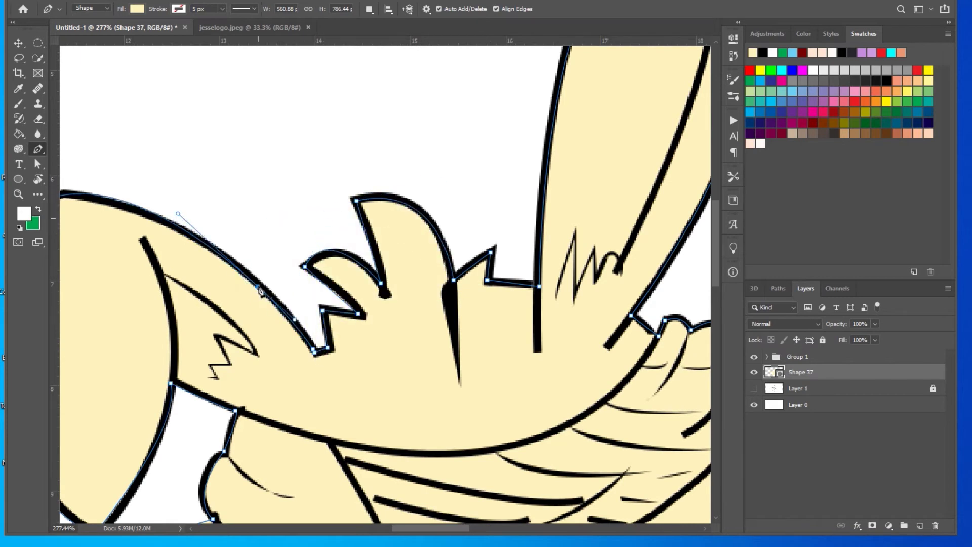
Step: Curve the outline over the floppy ear, then fit the canvas and hide the beige shape
scroll(256, 291, "left", 5)
left_click_drag(148, 282, 190, 170)
scroll(119, 278, "up", 2)
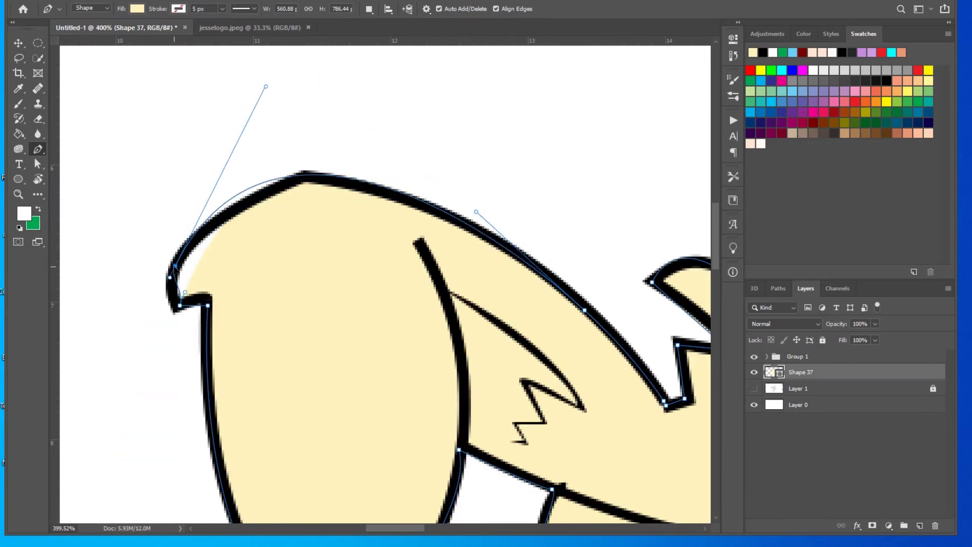
left_click_drag(307, 180, 406, 170)
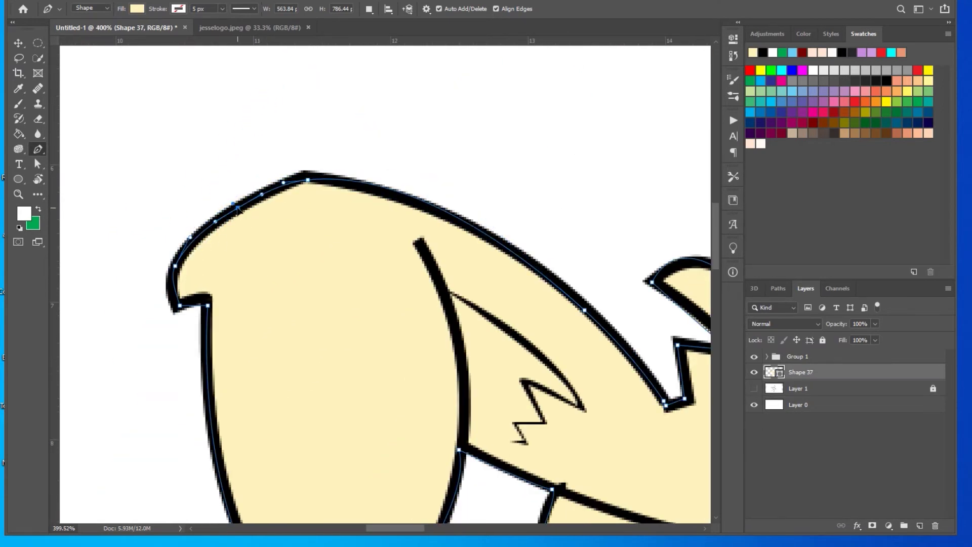
key("ctrl+0")
left_click(754, 388)
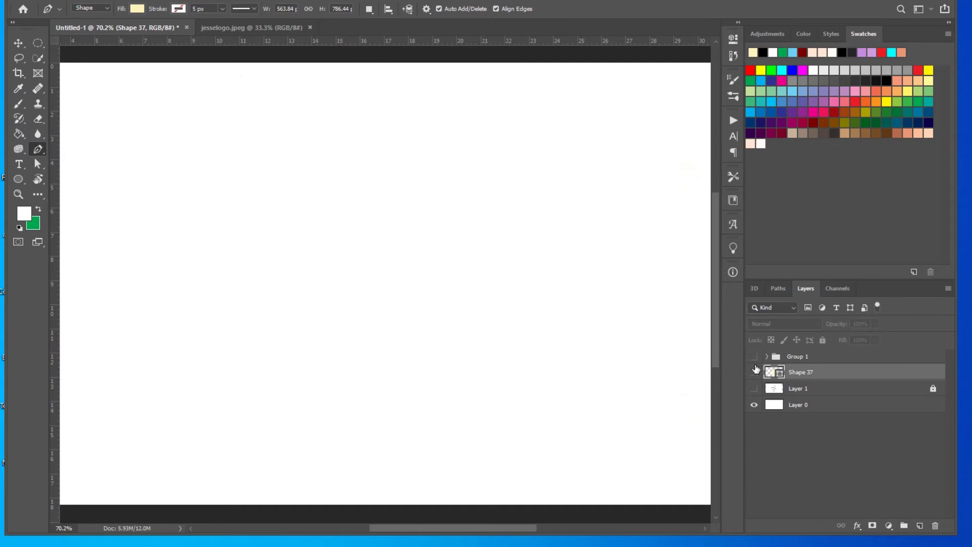
Step: Restore the line-art group, collapse it, and show the beige head shape beneath
left_click(767, 357)
left_click(767, 358)
left_click(767, 357)
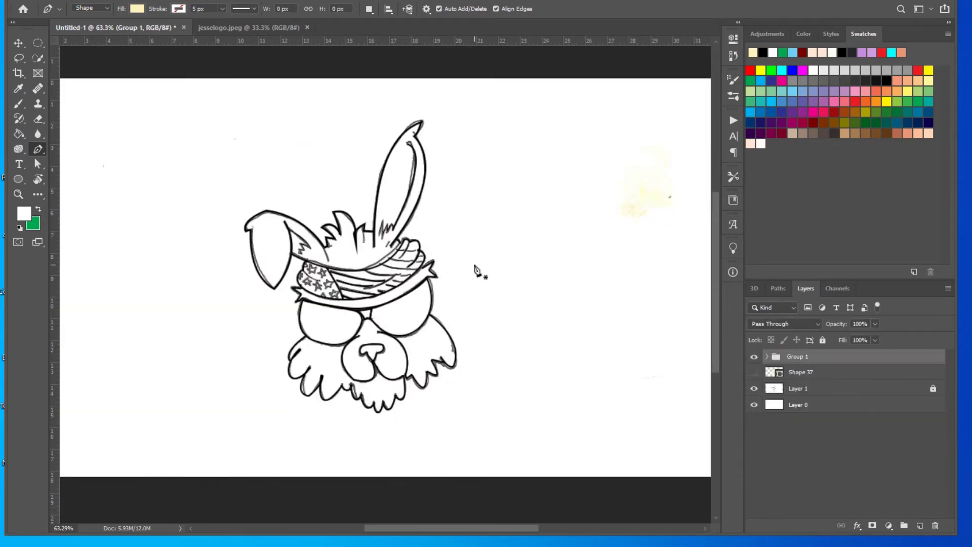
left_click(774, 372)
left_click(754, 389)
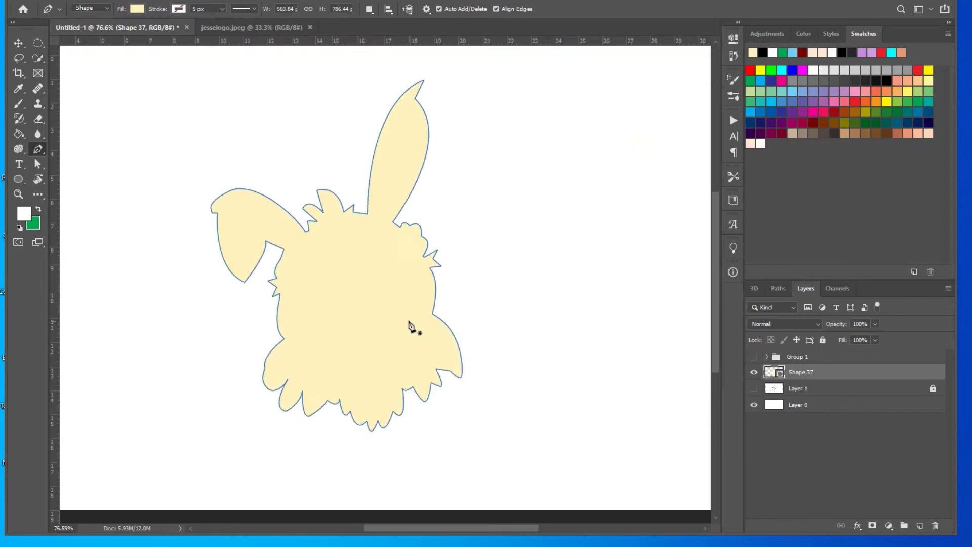
scroll(363, 310, "up", 5)
scroll(536, 341, "up", 3)
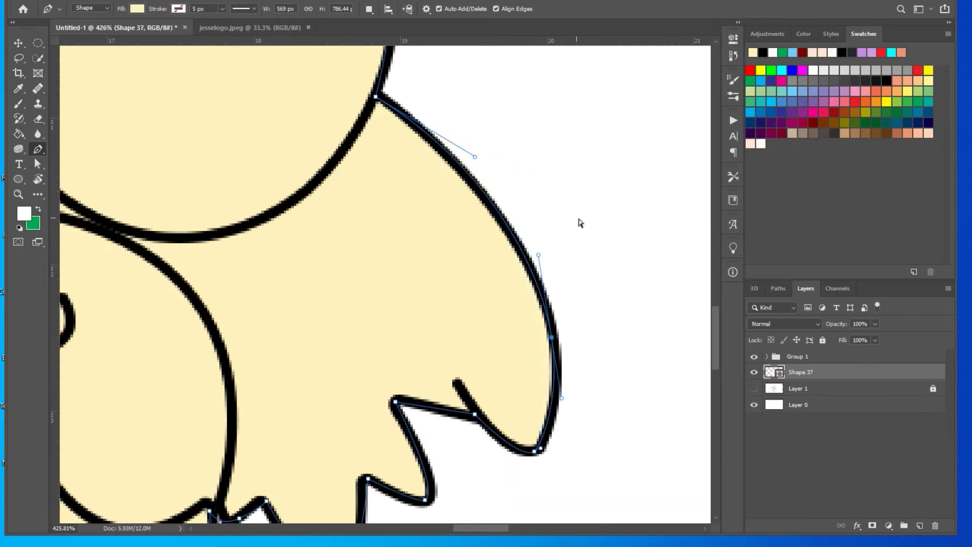
scroll(251, 340, "down", 5)
Step: Toggle the beige fill to compare outlines, keep both visible, and switch to the Move tool
left_click(754, 373)
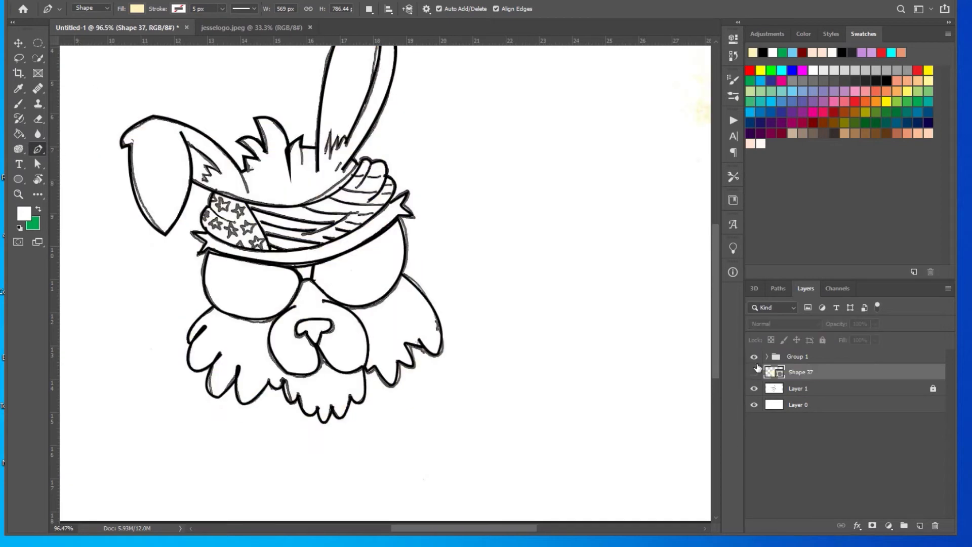
left_click(754, 372)
scroll(169, 239, "up", 1)
left_click(18, 43)
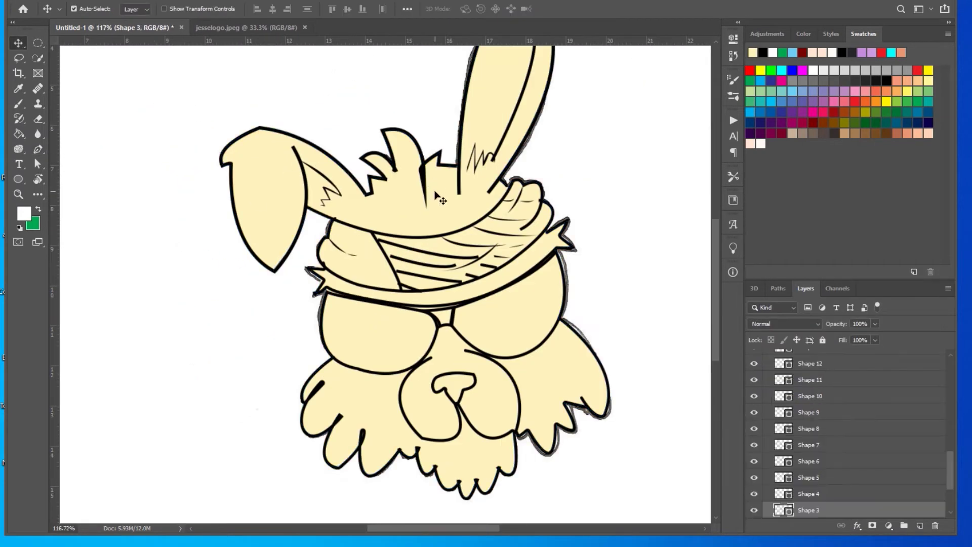
scroll(383, 267, "down", 2)
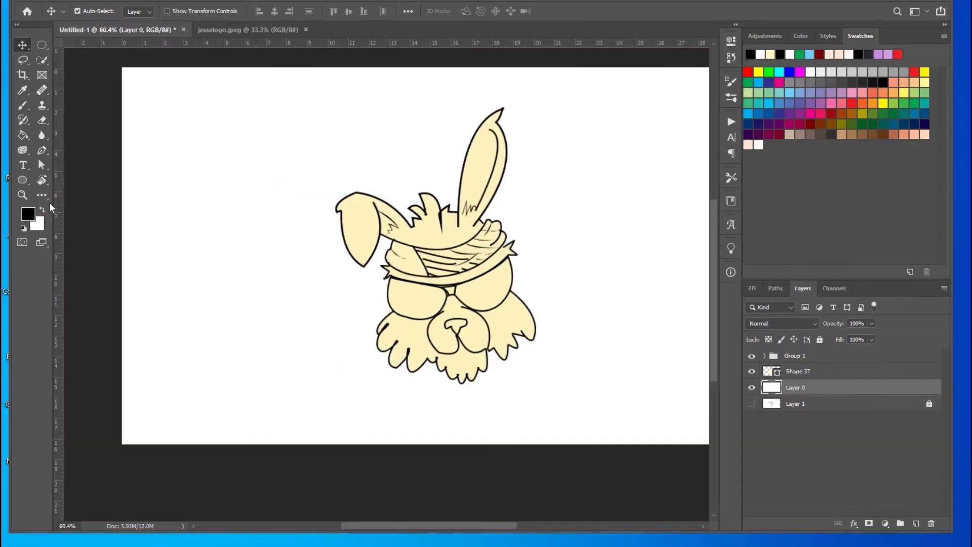
Step: Fill the background layer with black
left_click(28, 213)
left_click(848, 211)
key("alt+BackSpace")
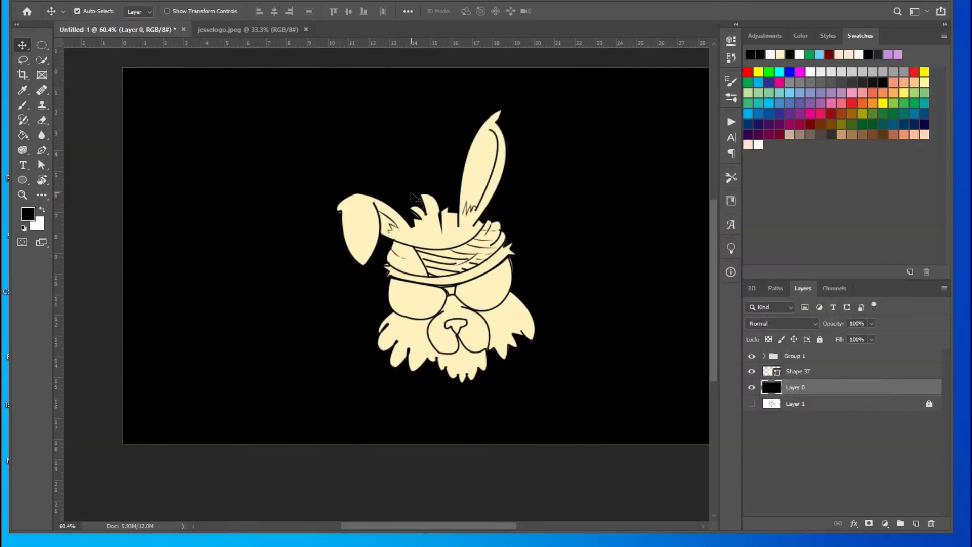
Step: Set the head shape's fill to white, trying red ef2222 before reverting
left_click(140, 11)
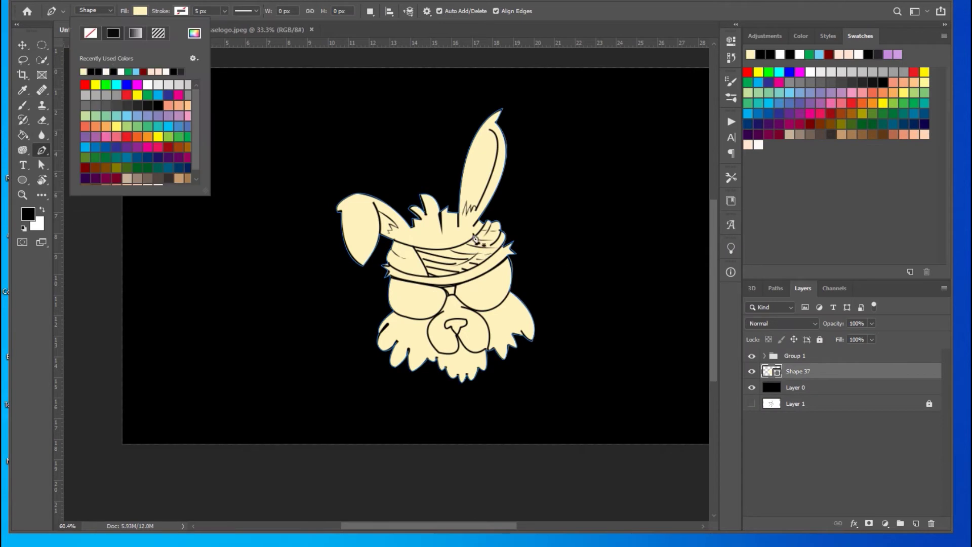
left_click(121, 71)
key("Return")
scroll(477, 213, "up", 5)
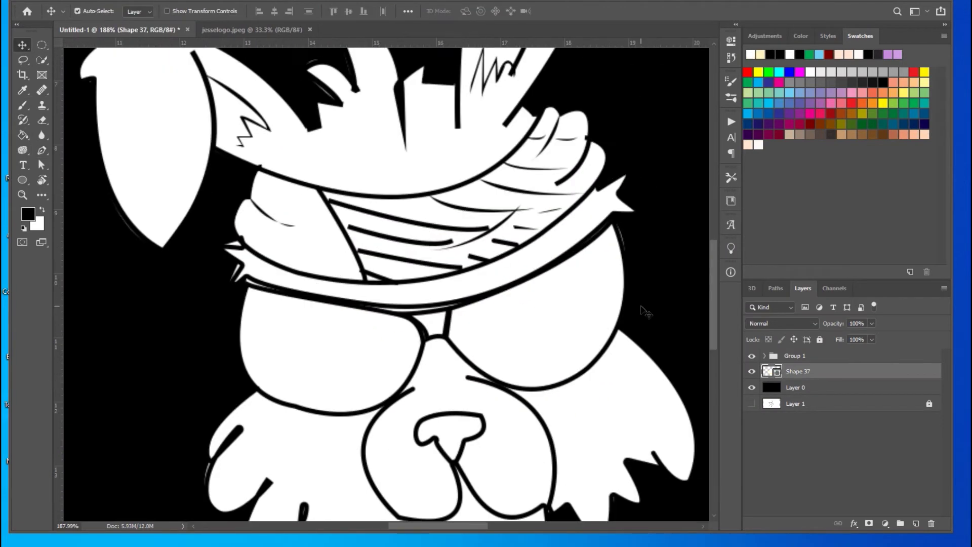
left_click(140, 11)
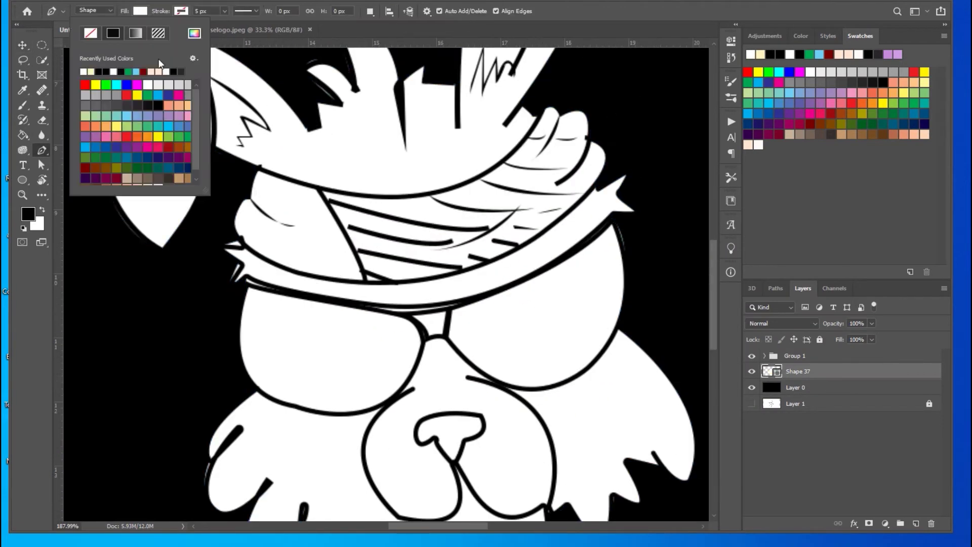
left_click(194, 33)
type("ef2222")
left_click(815, 218)
key("ctrl+z")
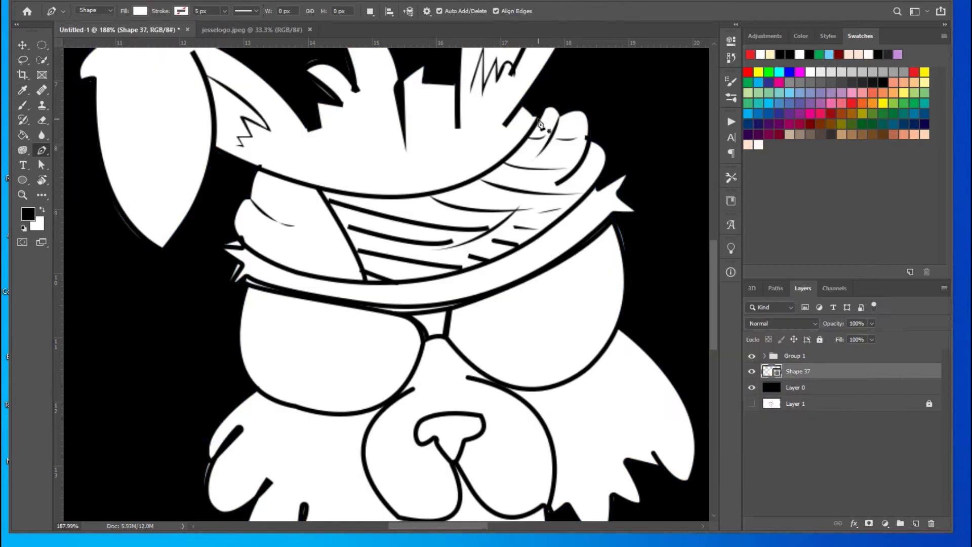
Step: Trace the bandana outline as a closed shape filled red
left_click_drag(256, 169, 139, 93)
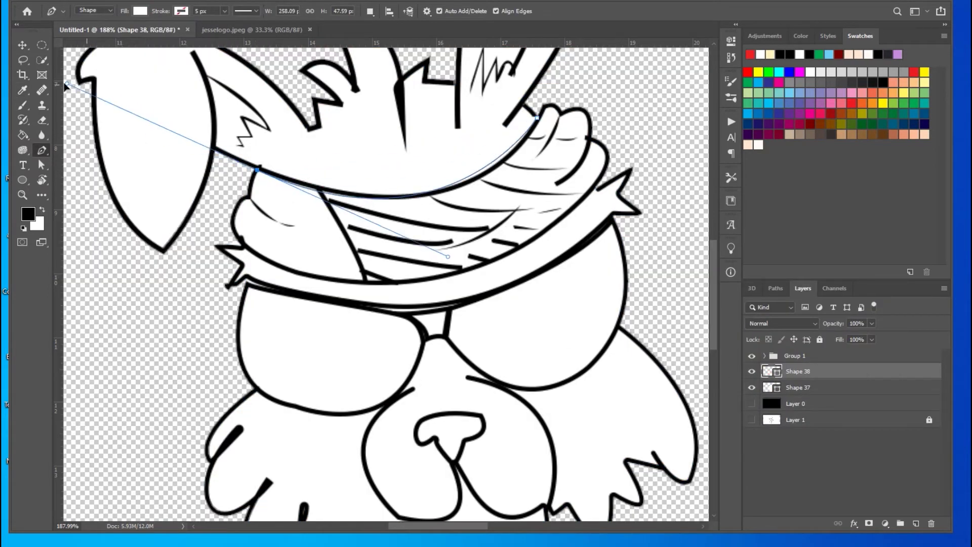
left_click(379, 195)
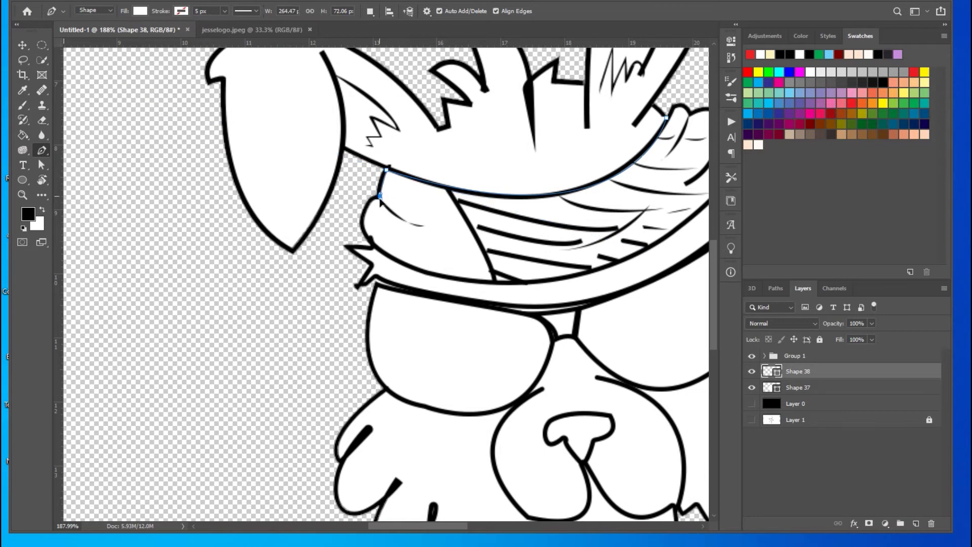
left_click(372, 247)
left_click_drag(472, 195, 653, 70)
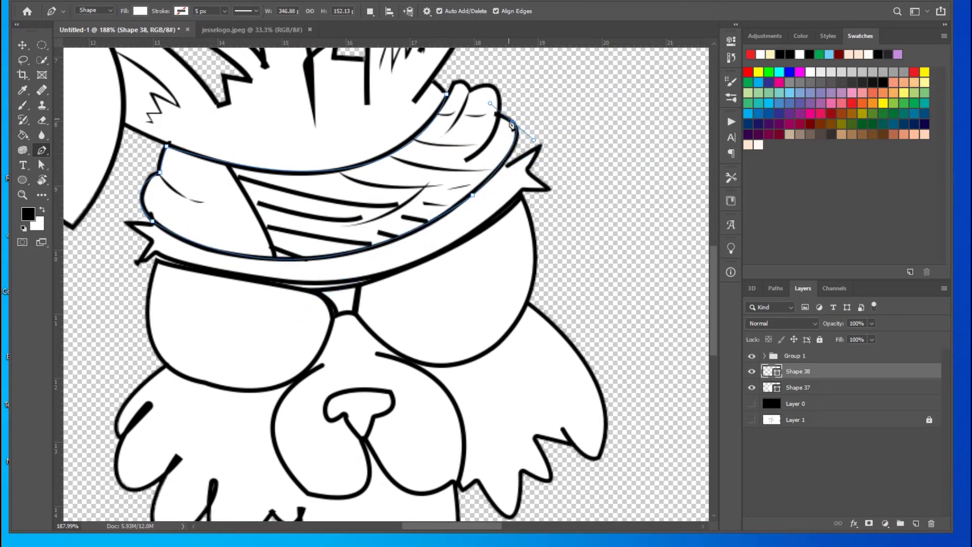
left_click(448, 98)
scroll(610, 148, "down", 3)
left_click(140, 11)
left_click(194, 33)
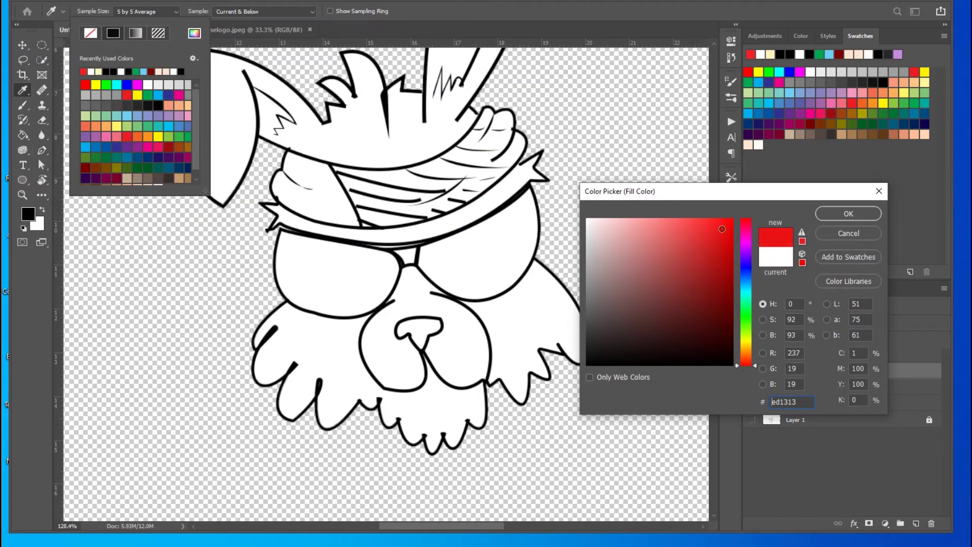
left_click(849, 213)
Step: Hide the red bandana and sketch layers so only the colour shapes show
scroll(431, 204, "up", 5)
scroll(431, 205, "down", 2)
scroll(431, 205, "down", 4)
scroll(420, 243, "up", 1)
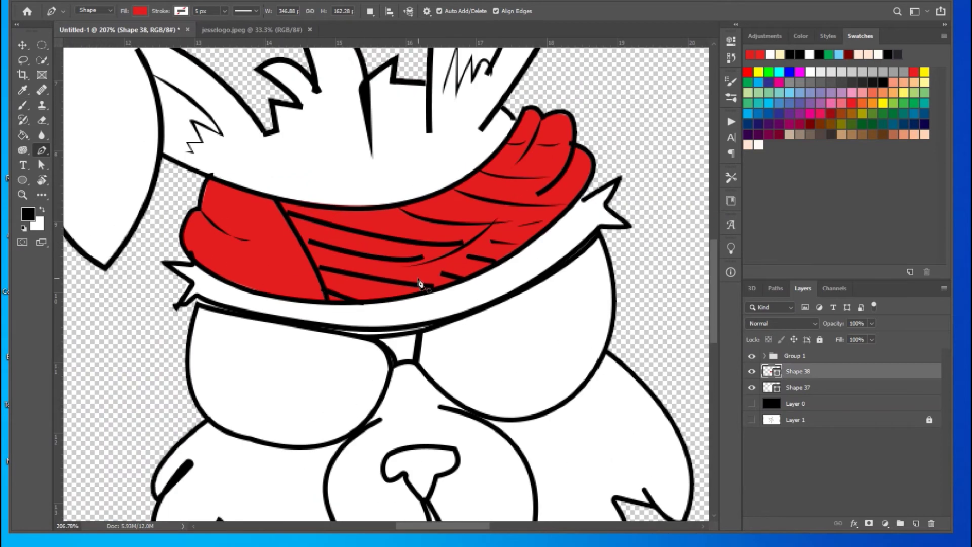
scroll(474, 289, "down", 3)
left_click(751, 371)
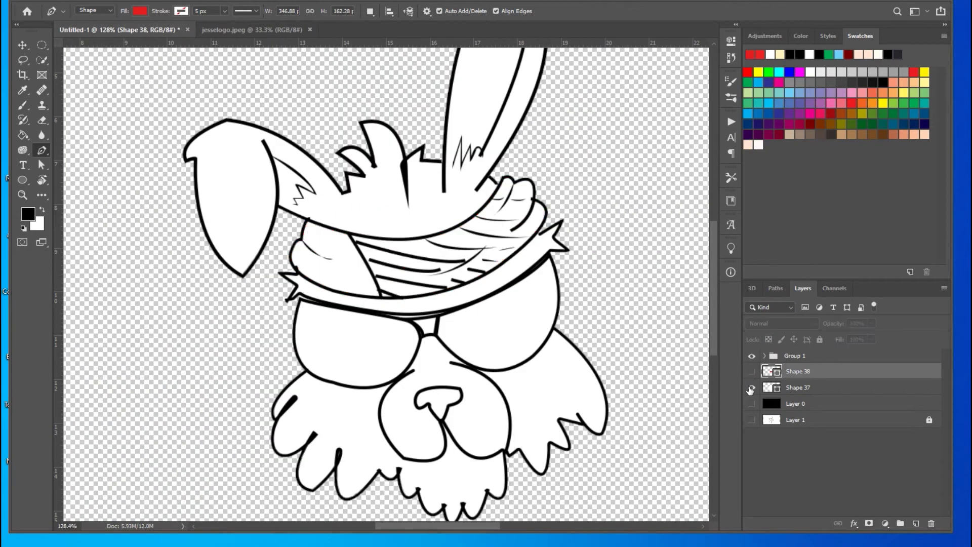
left_click(752, 388, "alt")
left_click(751, 388, "alt")
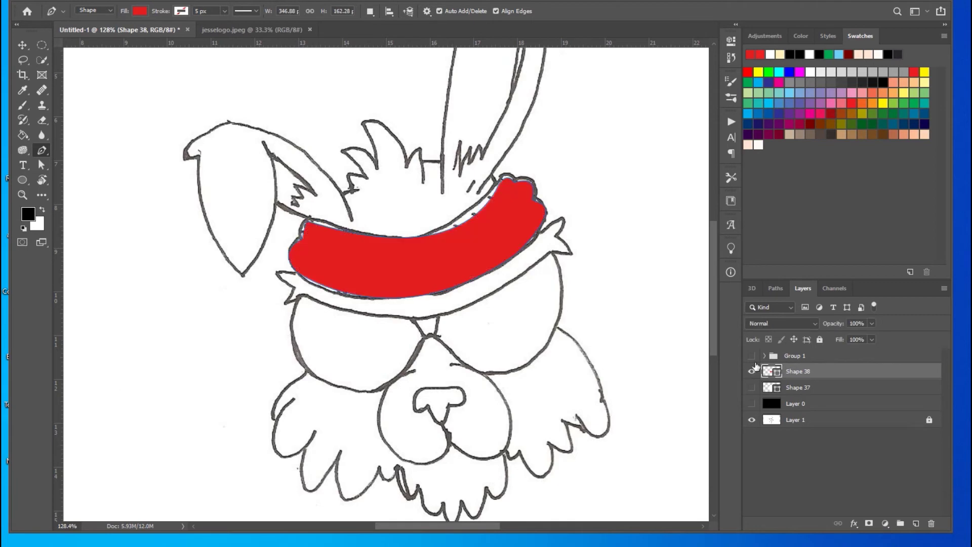
Step: Start a new shape at the bandana's left spike and curve it along the lower edge
scroll(317, 282, "up", 5)
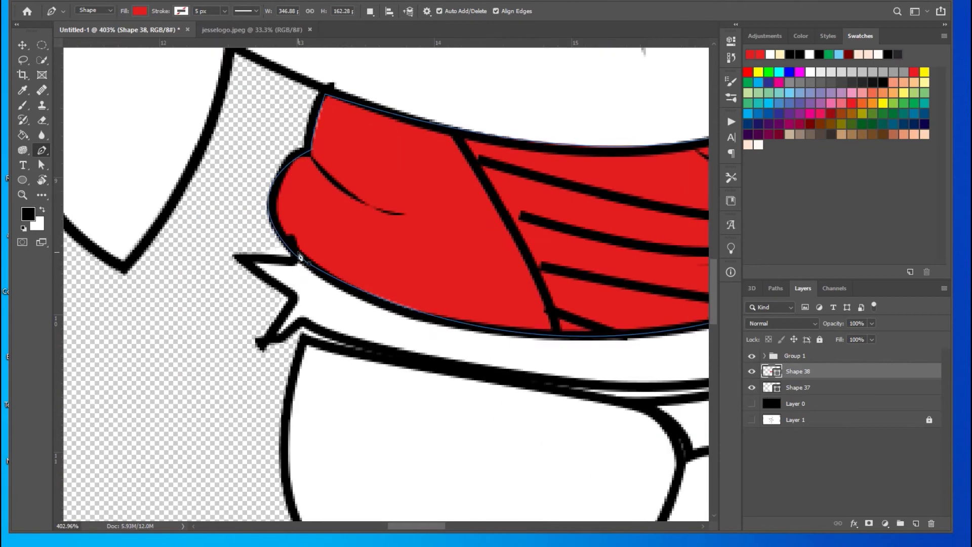
left_click(238, 259)
left_click(288, 261)
left_click(289, 293)
mouse_move(503, 377)
left_mouse_down()
mouse_move(593, 378)
mouse_move(194, 202)
left_mouse_up()
left_click_drag(463, 174, 605, 94)
Step: Extend the band path to the bandana's right spike
scroll(444, 238, "down", 2)
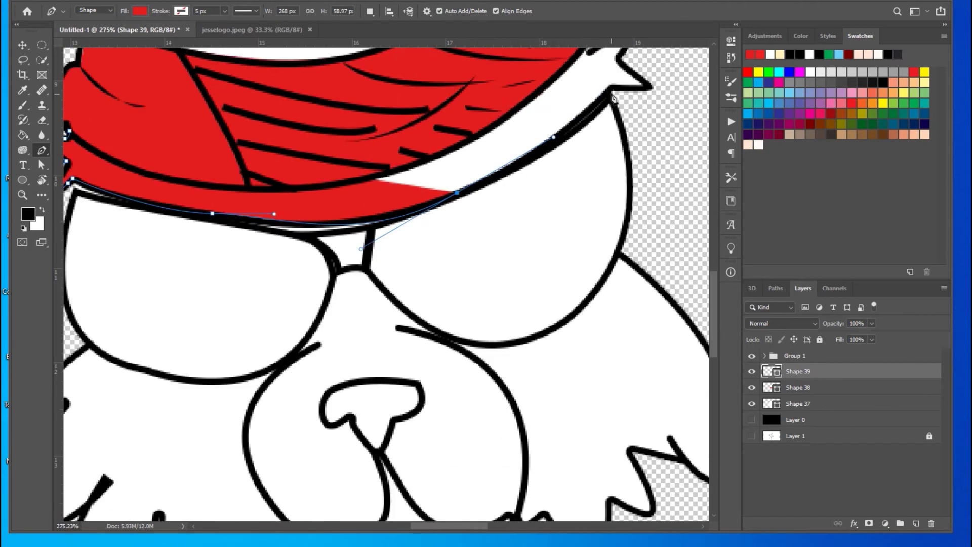
scroll(506, 203, "up", 3)
left_click(613, 158)
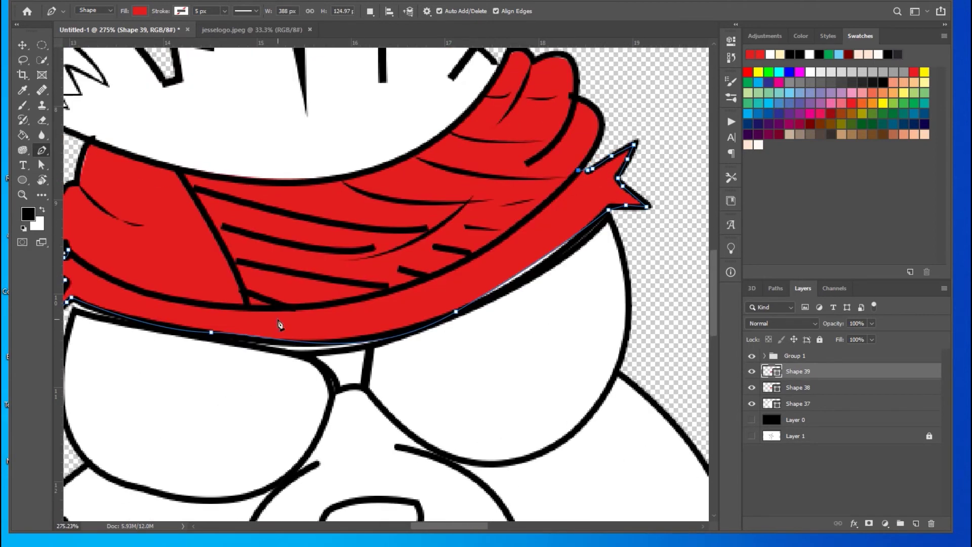
scroll(279, 324, "left", 5)
scroll(293, 274, "down", 3)
scroll(305, 248, "up", 3)
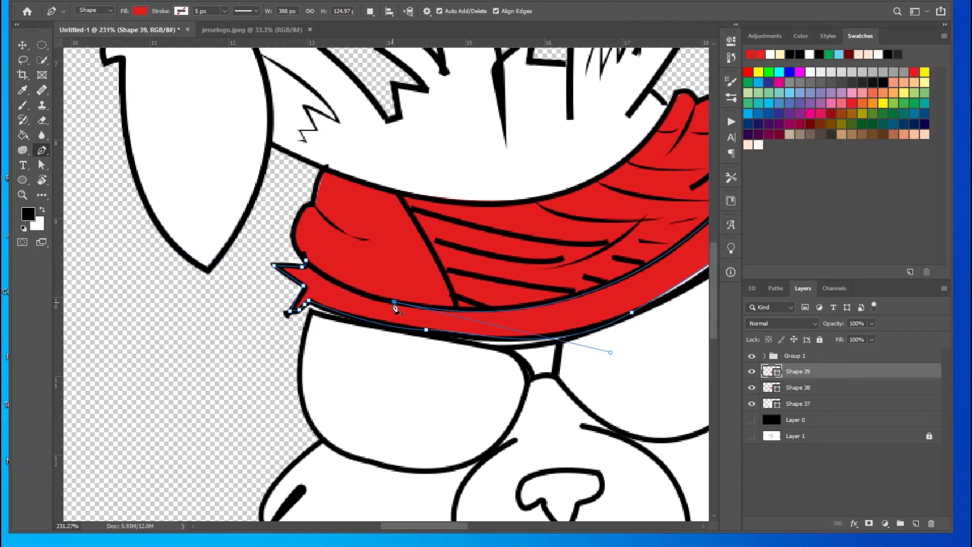
Step: Fill the band shape with bright yellow from the Color Picker
left_click(140, 10)
left_click(205, 25)
left_click(743, 355)
left_click(696, 293)
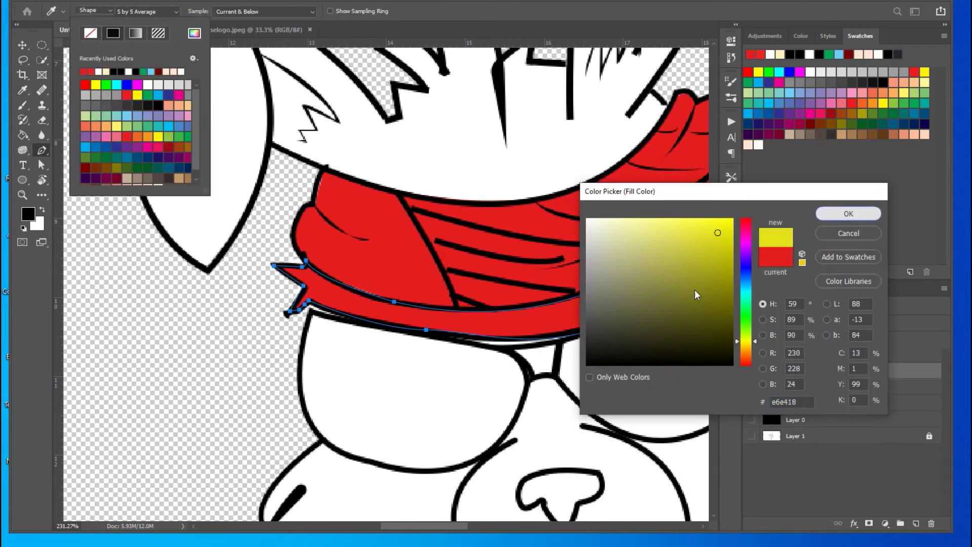
left_click(846, 212)
scroll(272, 346, "down", 3)
scroll(510, 341, "up", 4)
scroll(436, 315, "down", 2)
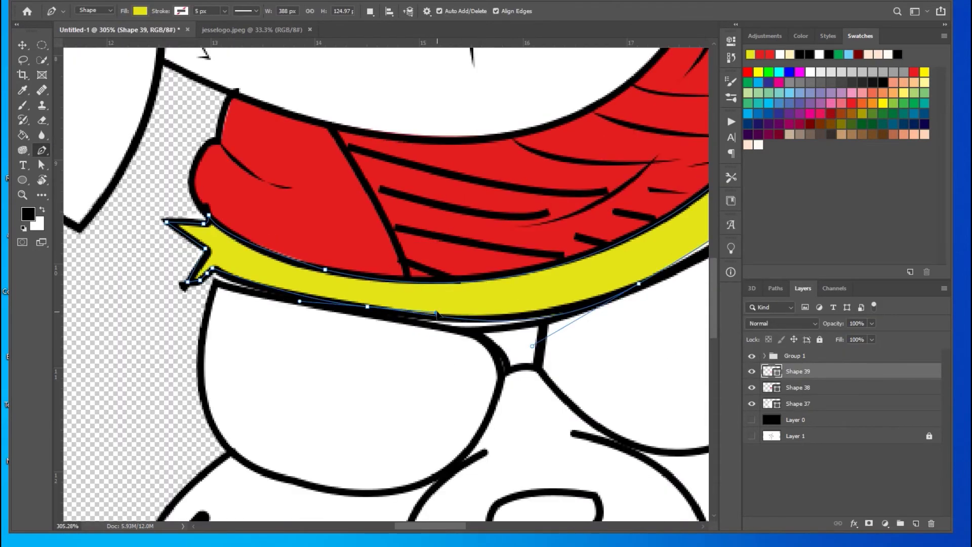
scroll(636, 304, "up", 2)
Step: Adjust the curve at the band's right end
left_click_drag(673, 278, 481, 368)
scroll(481, 369, "down", 5)
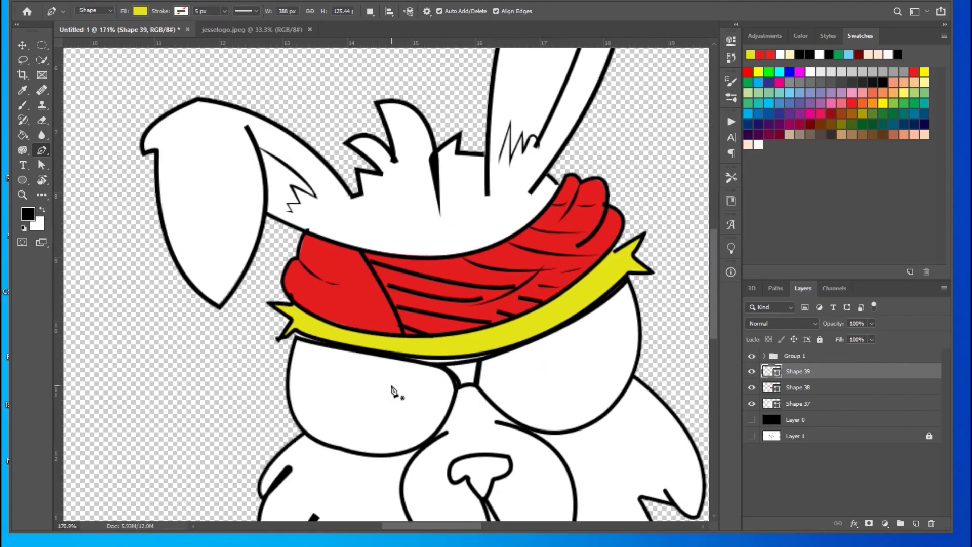
scroll(448, 383, "up", 2)
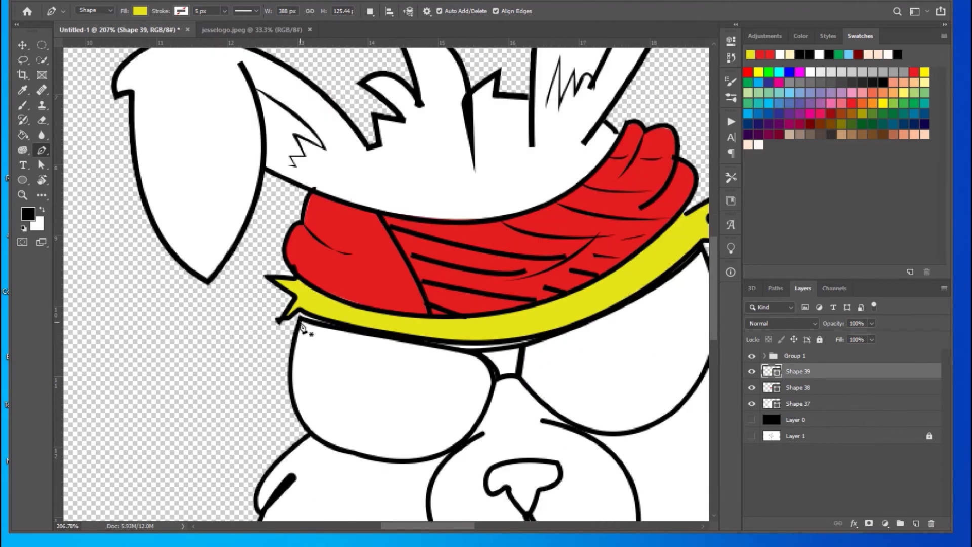
Step: Draw a closed shape around both sunglasses lenses with a sharp corner at the bridge
left_click(301, 317)
left_click_drag(473, 350, 496, 348)
left_click_drag(704, 246, 581, 164)
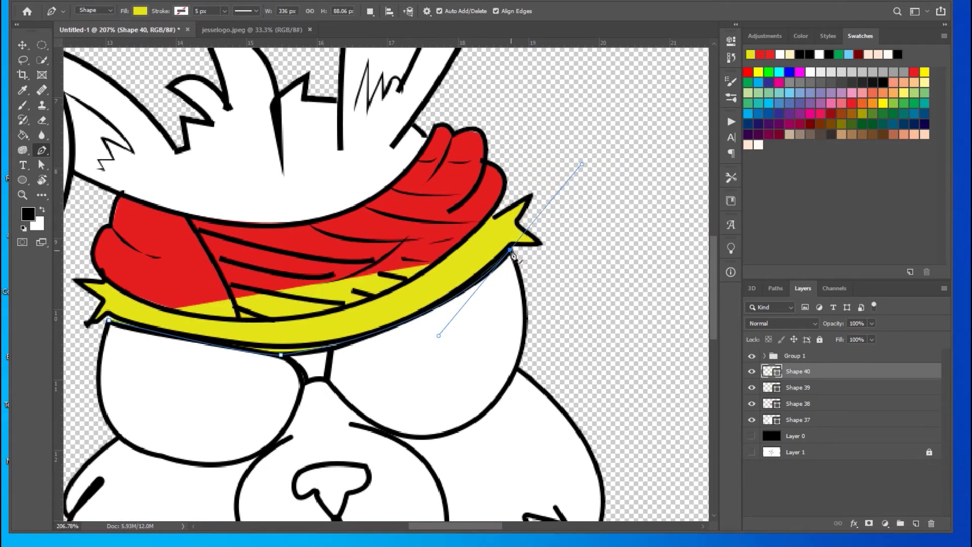
left_click_drag(441, 434, 577, 378)
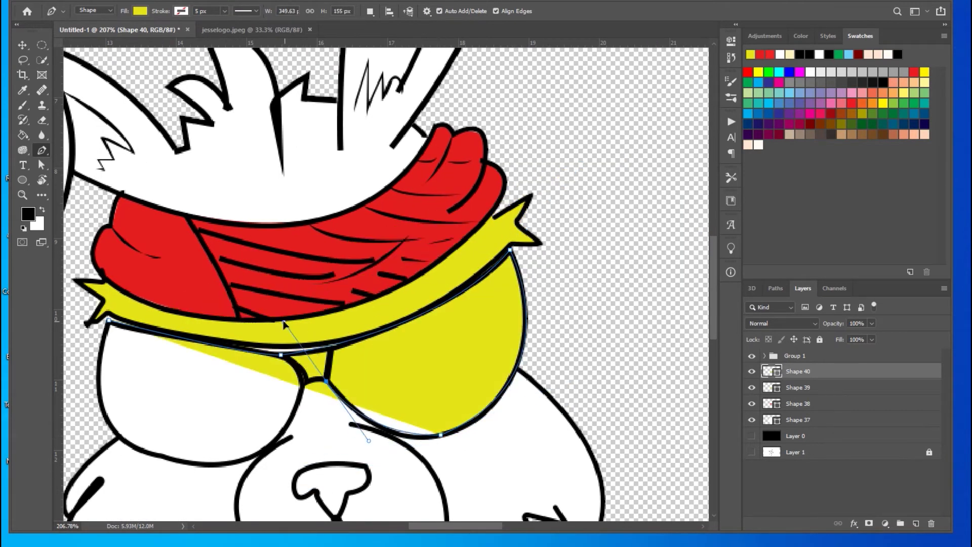
left_click_drag(284, 324, 267, 310)
left_click(327, 382, "alt")
left_click(326, 383, "alt")
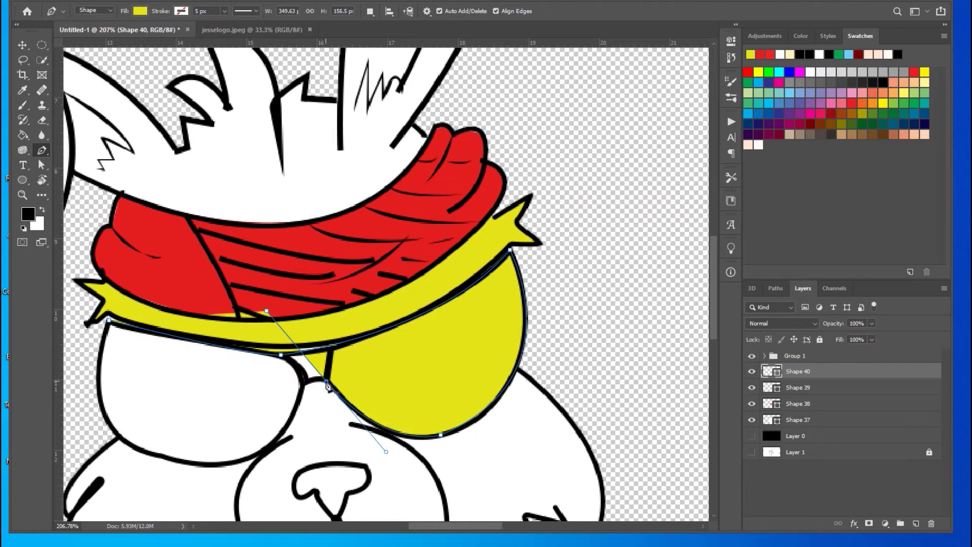
left_click_drag(113, 428, 103, 367)
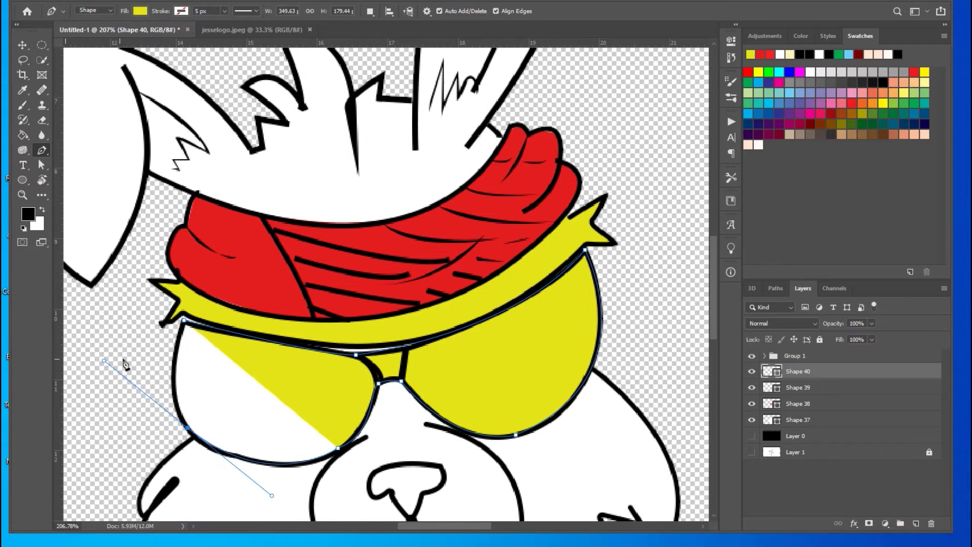
left_click(184, 321)
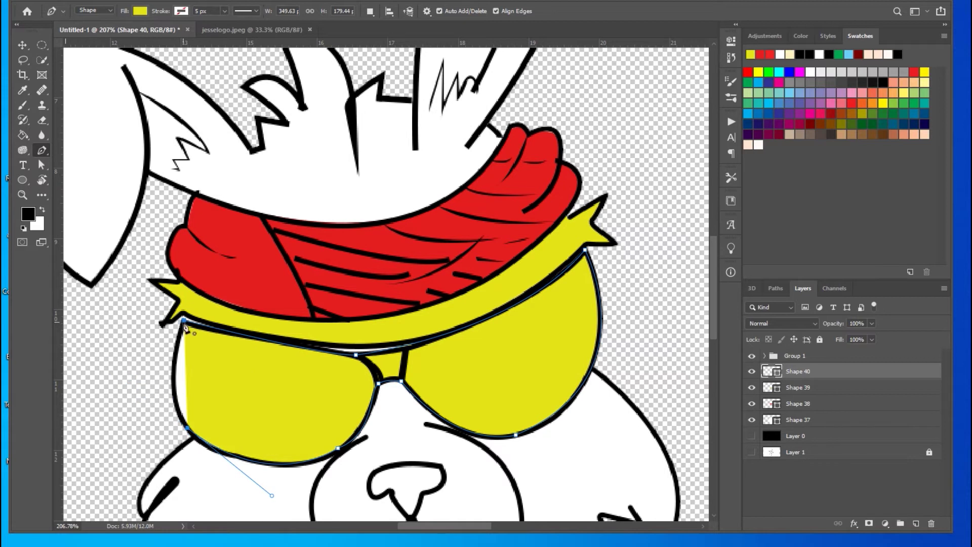
Step: Try path combining options and undo the stray shape and triangle near the bridge
scroll(385, 395, "up", 3)
left_click(370, 11)
left_click(387, 38)
key("ctrl+z")
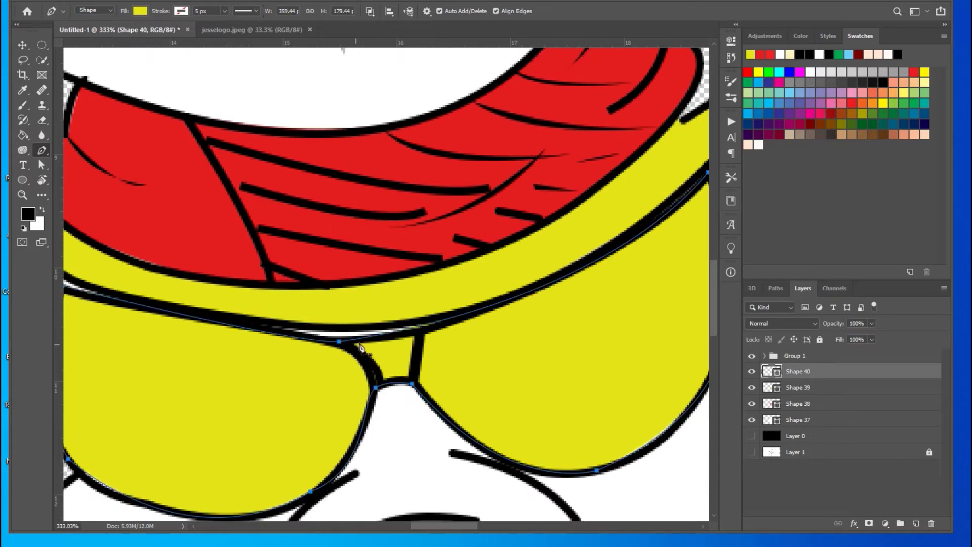
left_click(370, 11)
left_click(393, 24)
left_click(361, 349, "ctrl")
left_click_drag(388, 390, 420, 349)
key("ctrl+z")
Step: Pick a path combining mode and draw a triangle path at the bridge
scroll(380, 350, "up", 1)
scroll(381, 351, "down", 1)
scroll(381, 351, "down", 1)
scroll(381, 351, "down", 2)
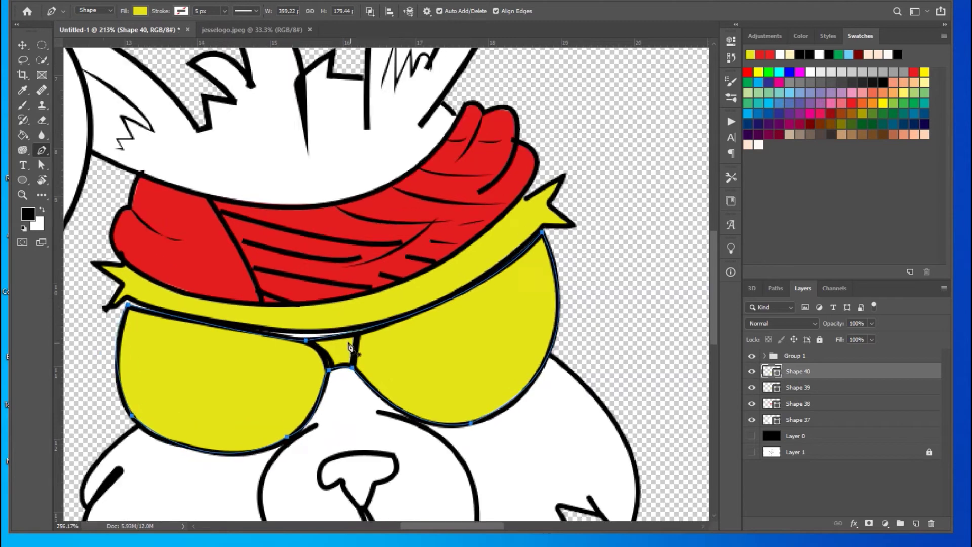
scroll(344, 349, "up", 4)
left_click(370, 10)
left_click(416, 45)
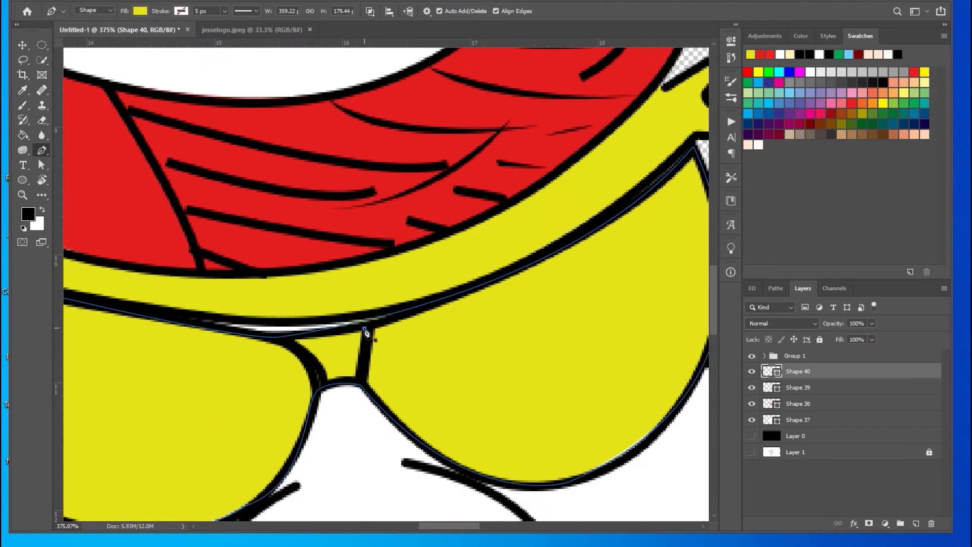
left_click(365, 329)
Step: Set Subtract Front Shape so the bridge gap is cut out and left white
left_click(370, 11)
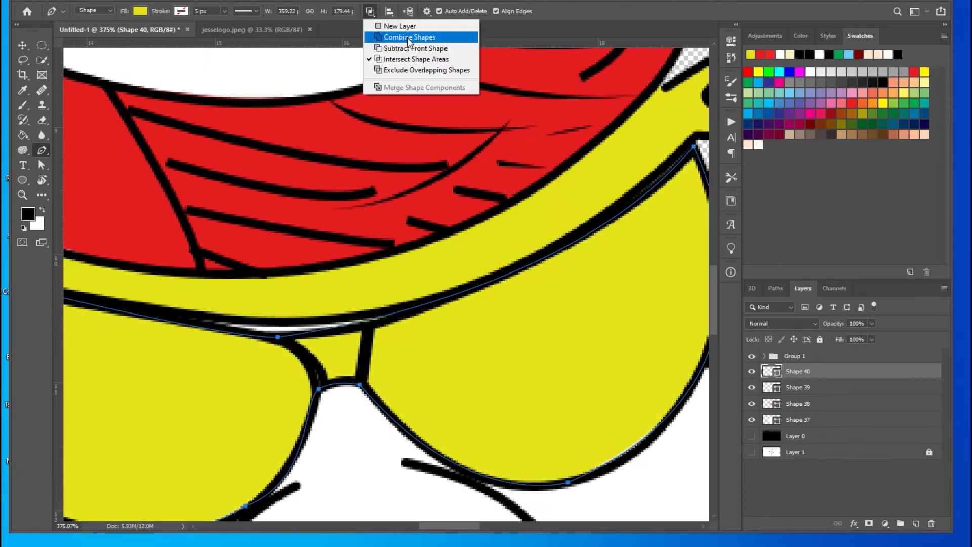
left_click(414, 48)
left_click(293, 349)
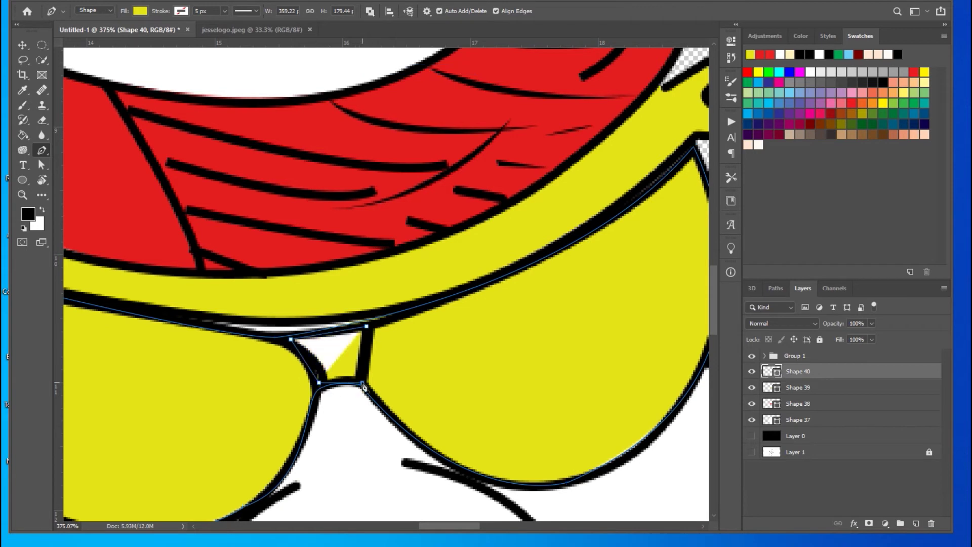
scroll(314, 375, "down", 3)
scroll(314, 375, "down", 2)
scroll(304, 329, "down", 2)
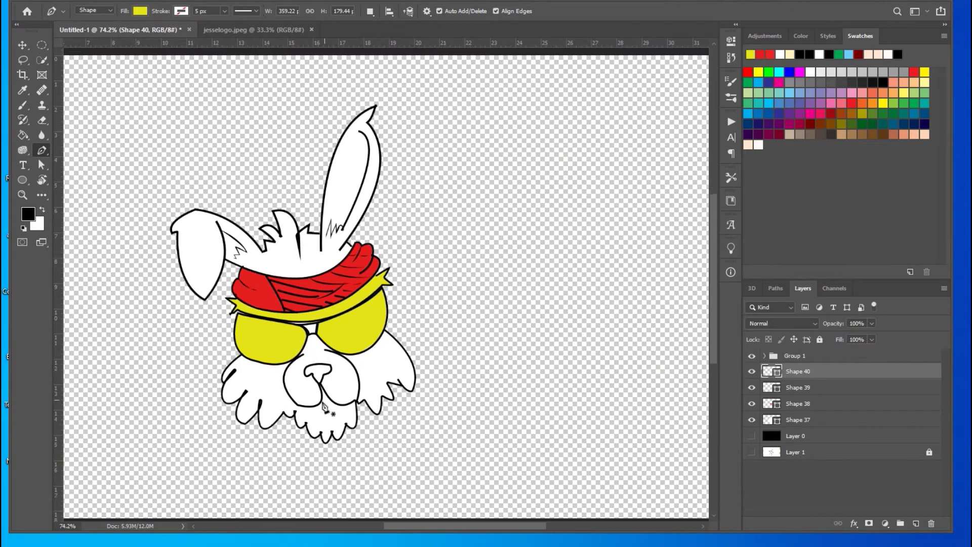
scroll(327, 330, "up", 5)
Step: Pen-draw the rabbit's nose as a new shape filled with pink
left_click(390, 375)
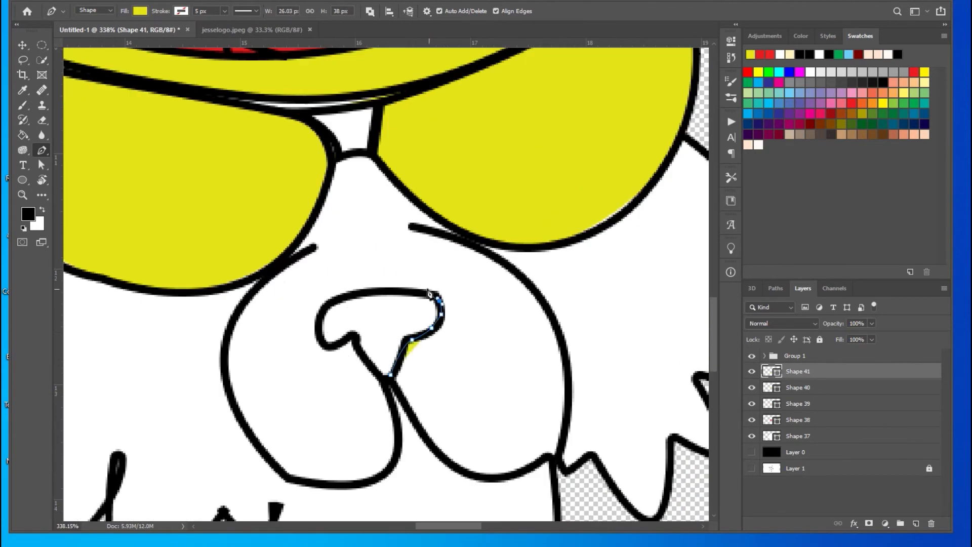
left_click_drag(428, 293, 323, 344)
left_click(377, 378)
scroll(377, 377, "down", 3)
left_click(140, 11)
left_click(195, 33)
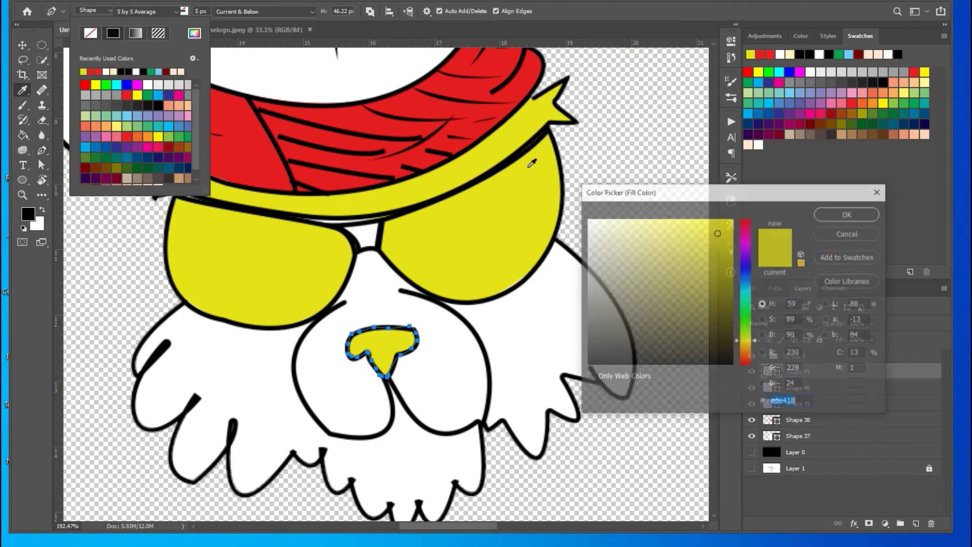
left_click(746, 237)
key("Return")
Step: Change the Shape 40 sunglasses lenses fill from yellow to dark grey
scroll(510, 251, "down", 3)
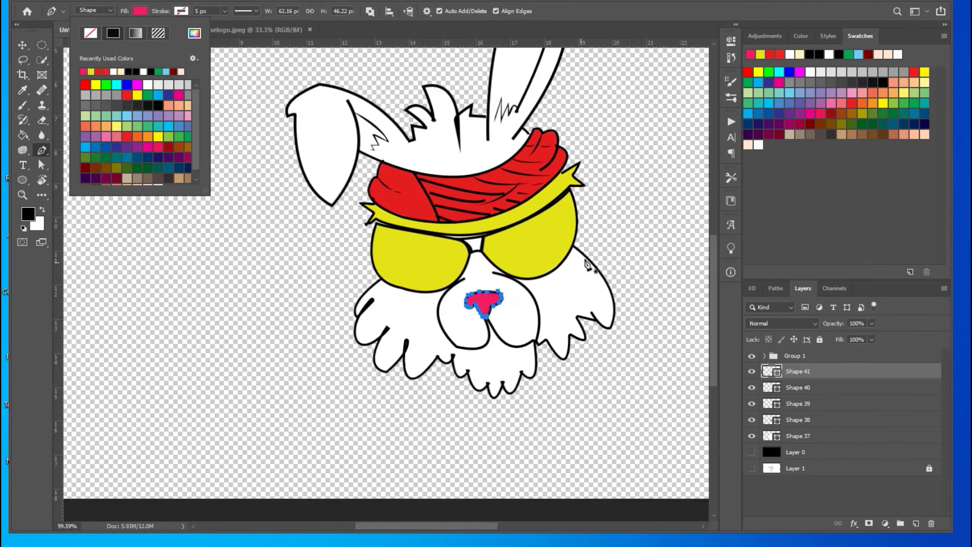
scroll(511, 250, "up", 2)
left_click(757, 388)
left_click(140, 10)
left_click(194, 33)
left_click(608, 374)
left_click(848, 213)
key("Escape")
Step: Undo the stray Shape 42 accidentally created on the lens
scroll(169, 254, "up", 5)
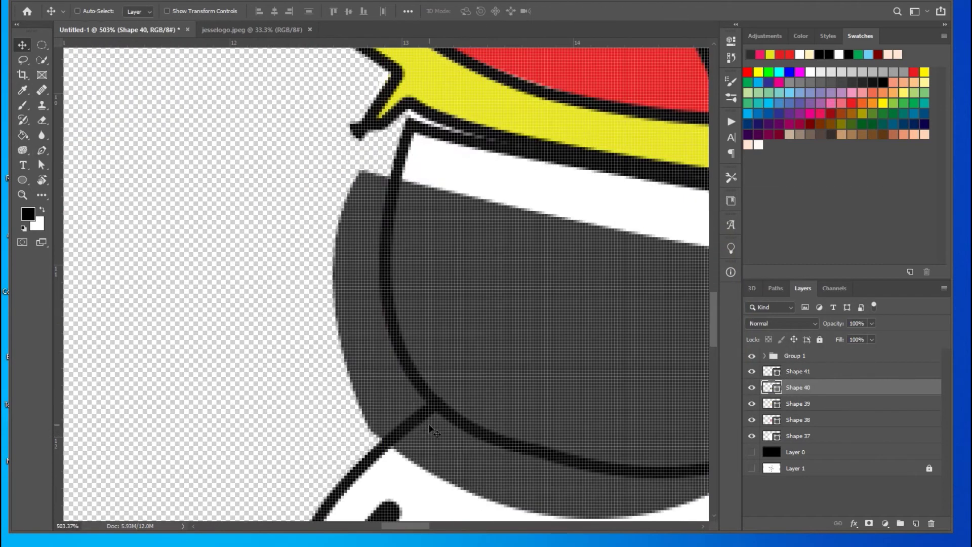
left_click(467, 420)
key("ctrl+z")
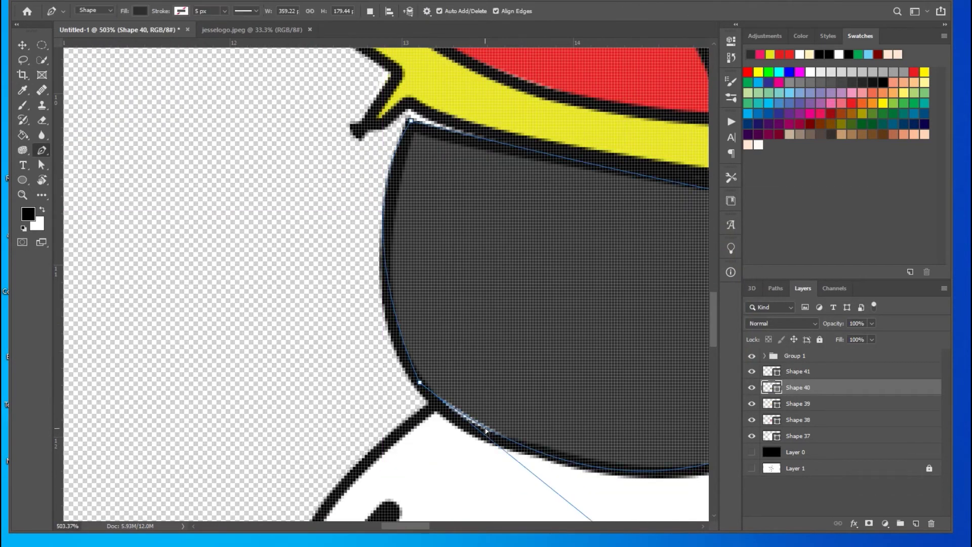
scroll(485, 431, "down", 3)
scroll(354, 405, "down", 3)
scroll(344, 344, "up", 1)
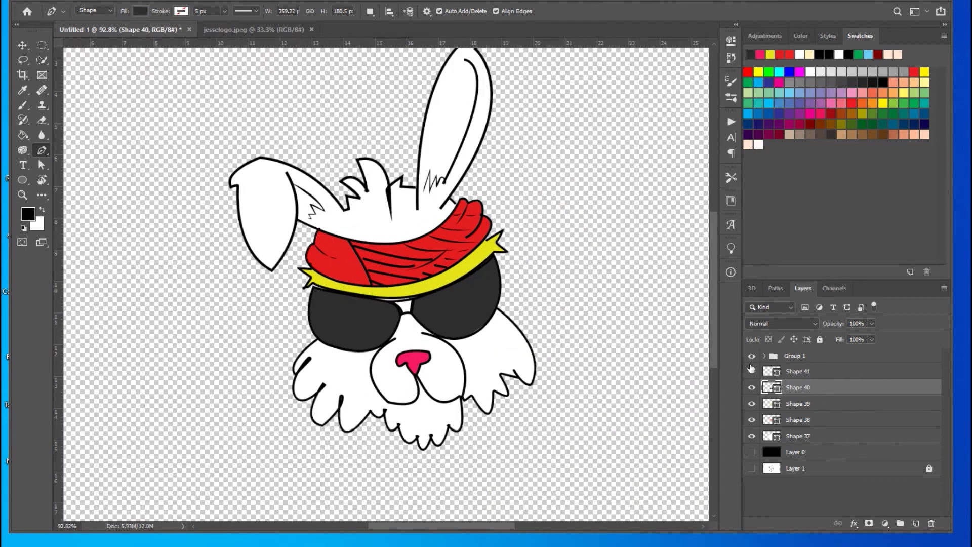
Step: Group Shapes 37–41 into Group 2 and expand it in the Layers panel
left_click(770, 371, "shift")
key("ctrl+g")
left_click(752, 356)
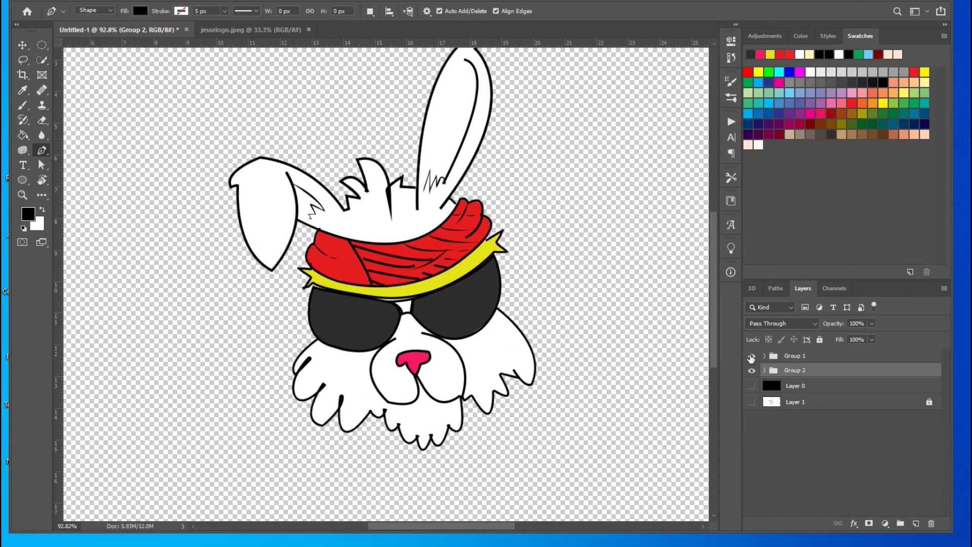
left_click(765, 370)
left_click(751, 434)
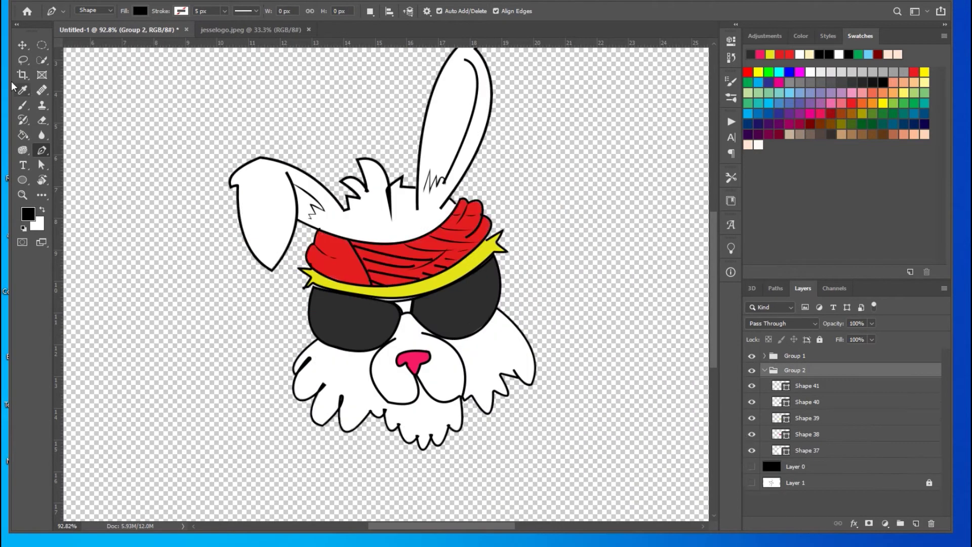
key("v")
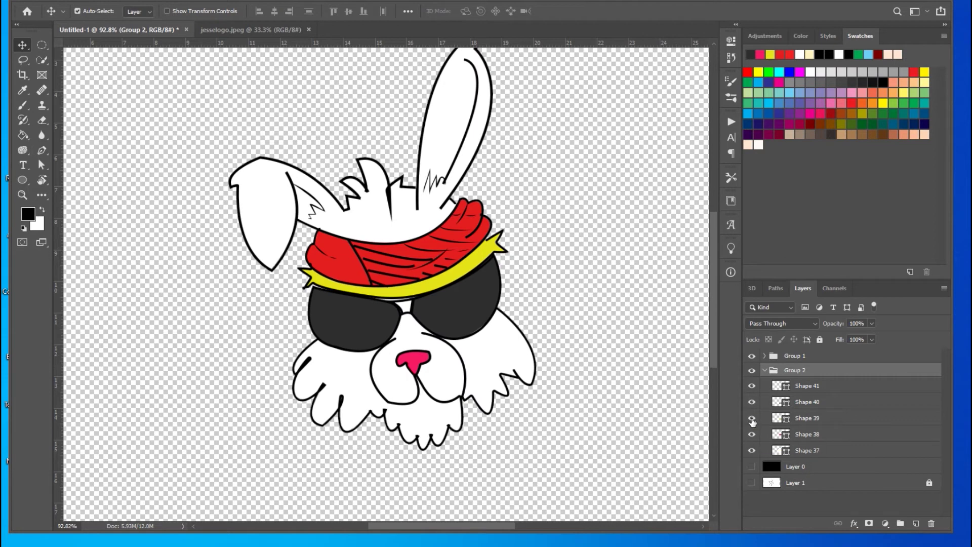
Step: Add a new layer clipped to the pink nose shape
left_click(752, 402)
left_click(752, 402)
right_click(830, 386)
key("Escape")
left_click(915, 523)
key("ctrl+alt+g")
key("b")
Step: Set up a soft brush and sample the nose pink as the painting colour
right_click(465, 283)
key("Escape")
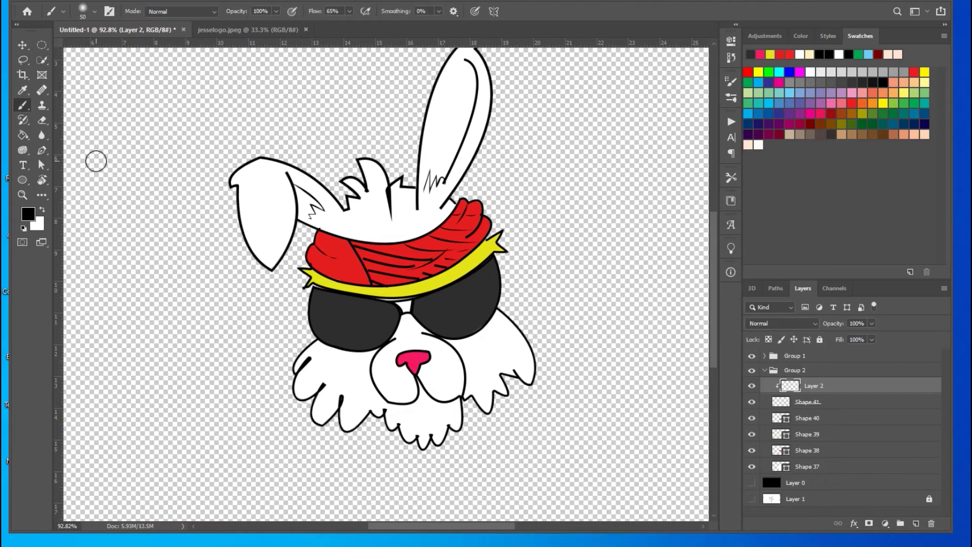
left_click(424, 361, "alt")
scroll(424, 361, "up", 3, "alt")
scroll(420, 369, "up", 1)
key("i")
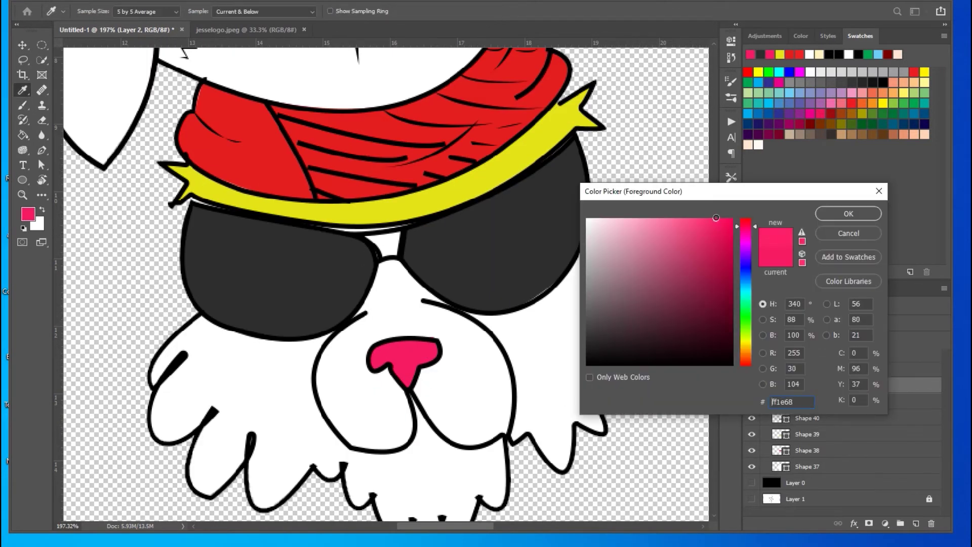
key("Return")
key("b")
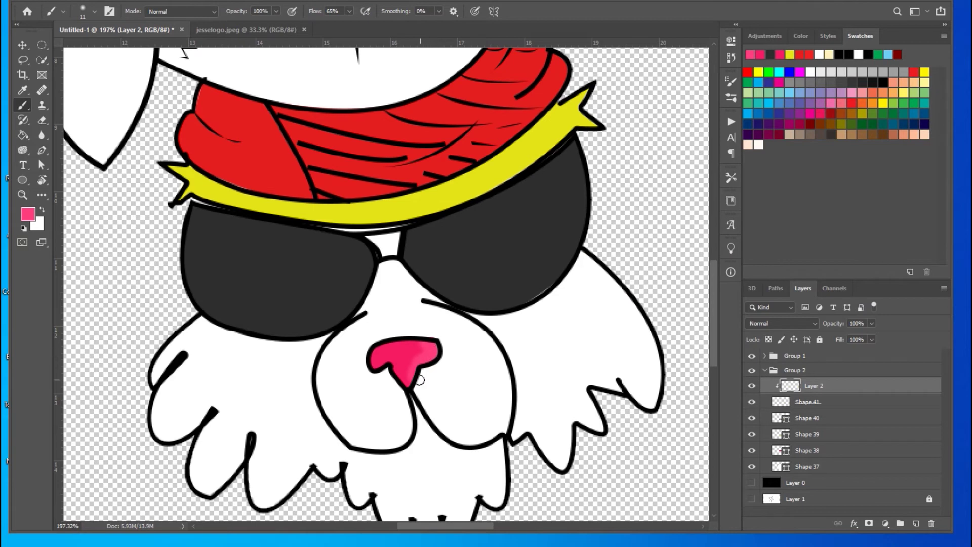
Step: Pick a brighter pink and paint soft shading across the nose
scroll(426, 374, "up", 6)
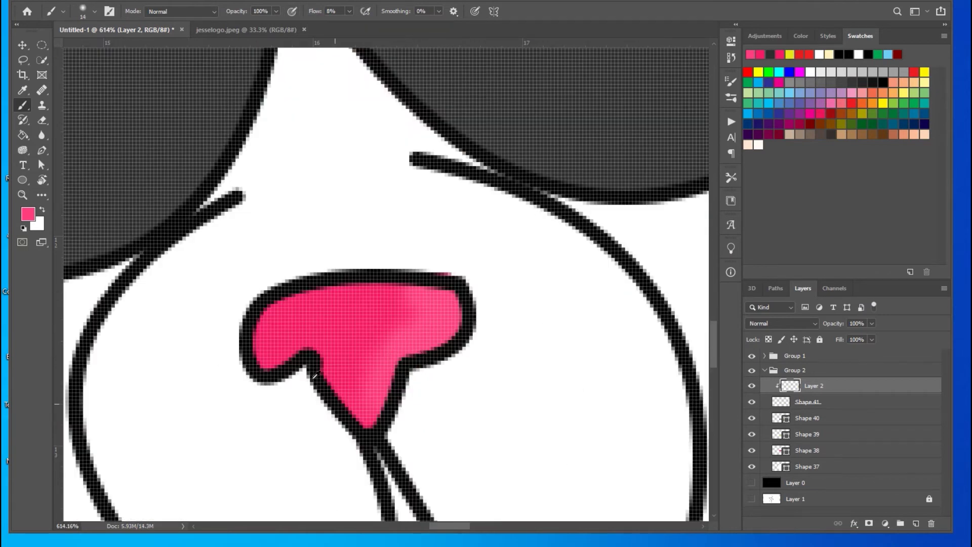
key("i")
left_click(730, 246)
key("Return")
key("b")
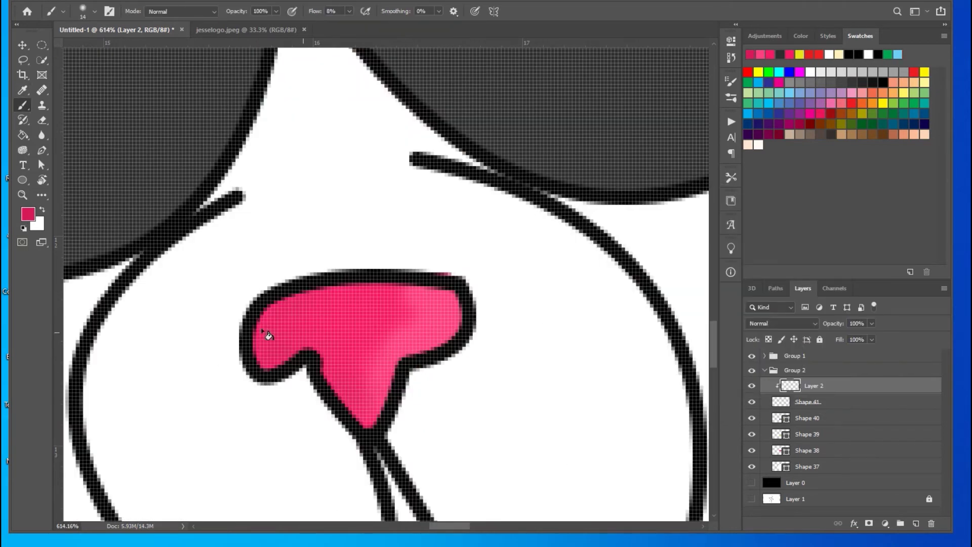
scroll(265, 337, "down", 4)
scroll(374, 311, "up", 3)
scroll(373, 311, "down", 2)
scroll(347, 358, "down", 1)
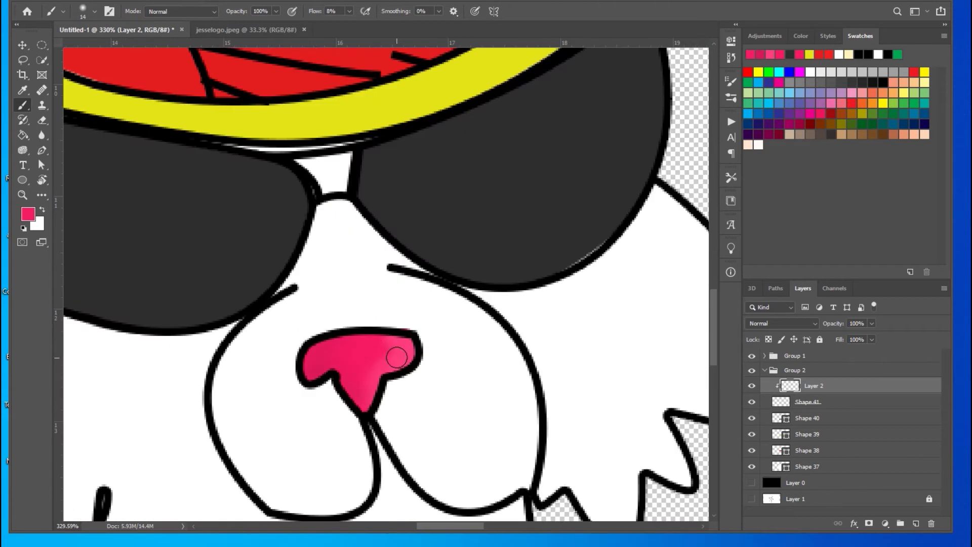
scroll(312, 356, "down", 1)
scroll(314, 350, "down", 2)
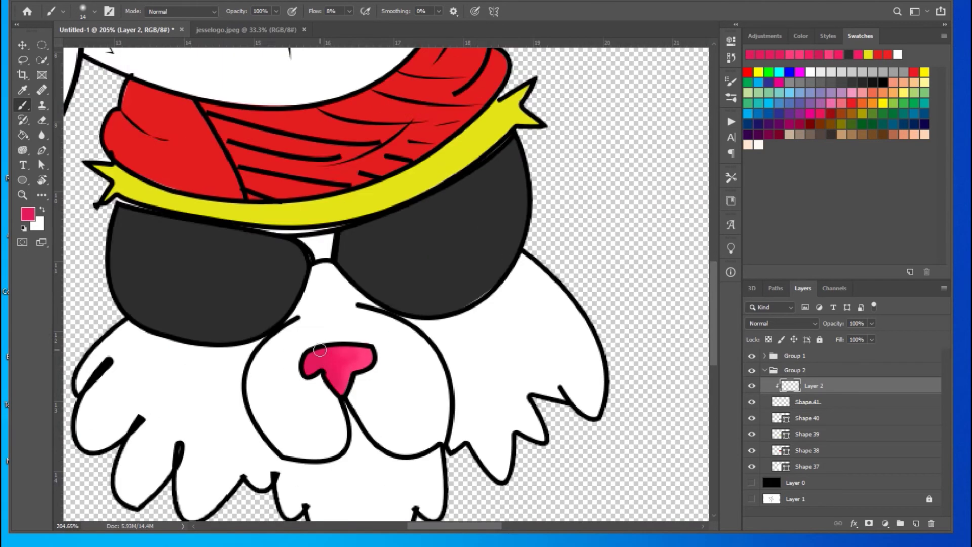
scroll(317, 342, "down", 1)
scroll(319, 334, "up", 1)
scroll(320, 334, "down", 2)
Step: Sample the head's white and choose a light grey shading colour
key("i")
left_click(319, 333)
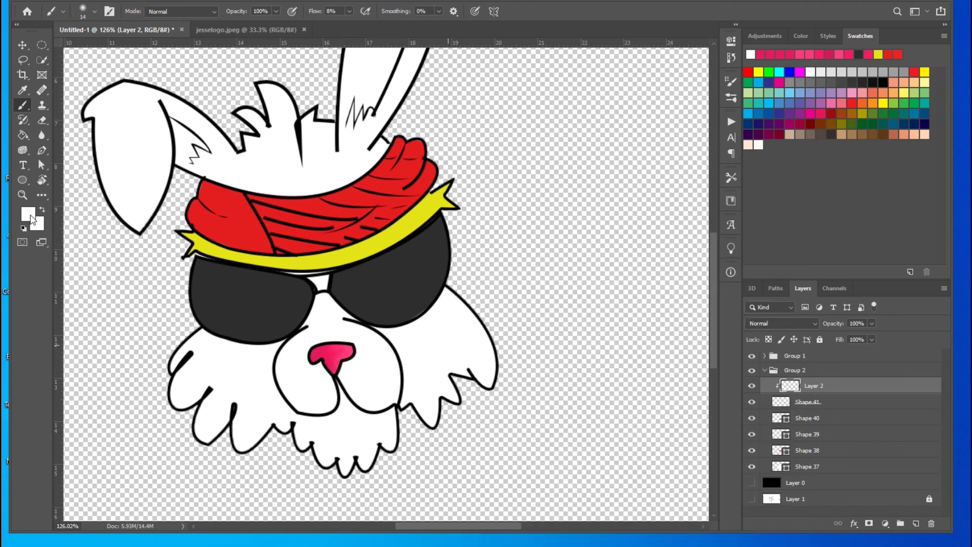
left_click(27, 213)
left_click(614, 219)
left_click(840, 213)
Step: Add Layer 3 clipped to the Shape 37 head and shade the right cheek grey
left_click(807, 467)
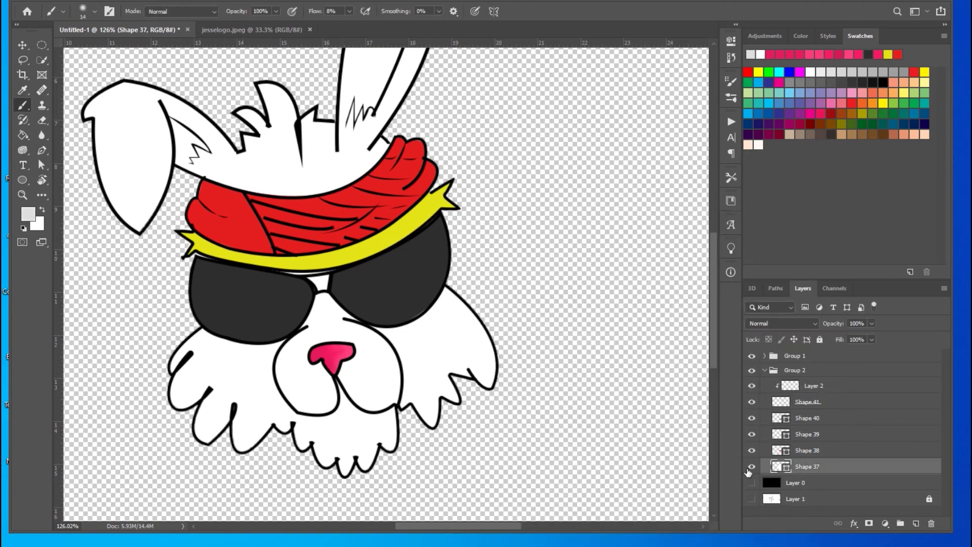
key("ctrl+alt+shift+n")
key("ctrl+alt+g")
key("b")
scroll(440, 324, "up", 2)
key("bracketright")
key("bracketright")
key("bracketright")
mouse_move(385, 304)
left_mouse_down()
mouse_move(425, 345)
mouse_move(405, 430)
left_mouse_up()
Step: Shade the left cheek with soft grey and pick a lighter shading colour
scroll(197, 385, "down", 3)
scroll(172, 395, "up", 6)
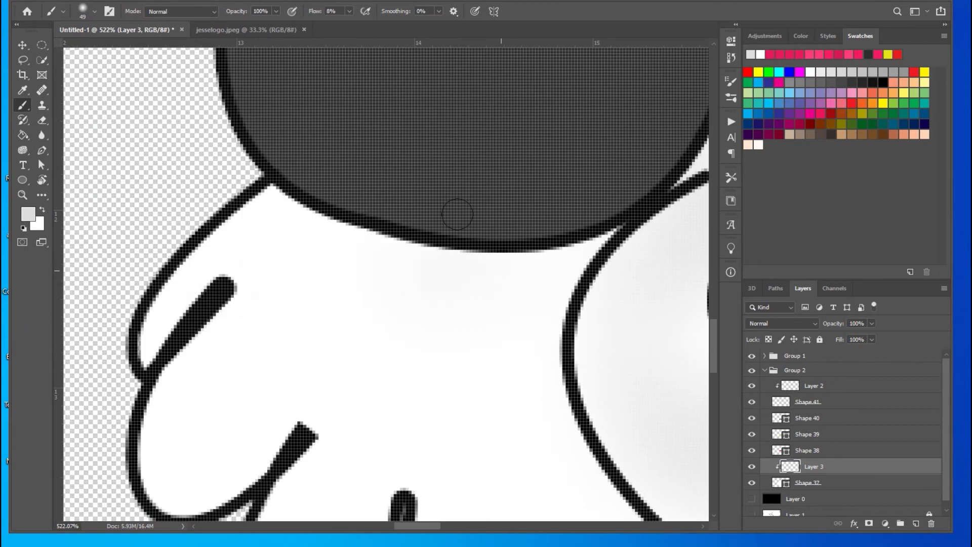
scroll(214, 318, "down", 3)
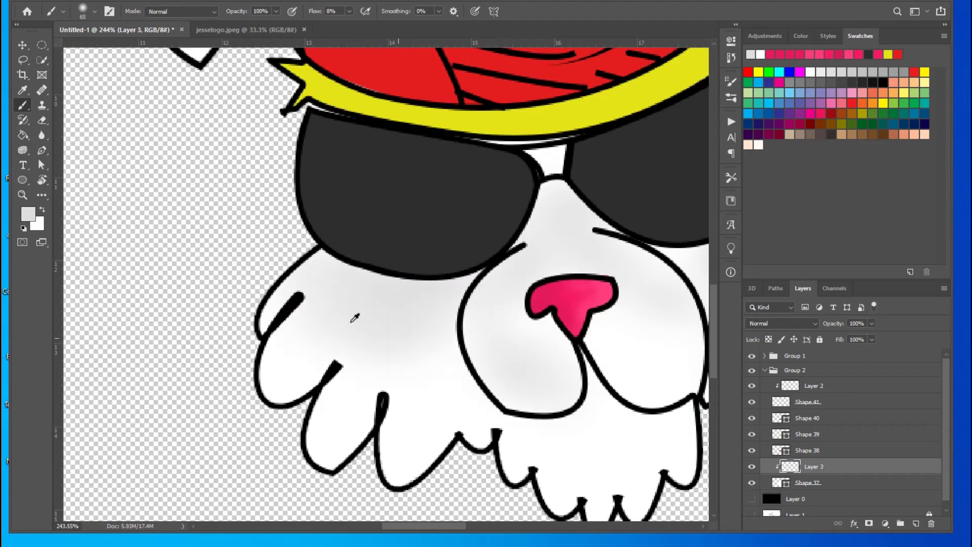
left_click_drag(347, 321, 228, 319)
scroll(374, 224, "up", 1)
key("bracketleft")
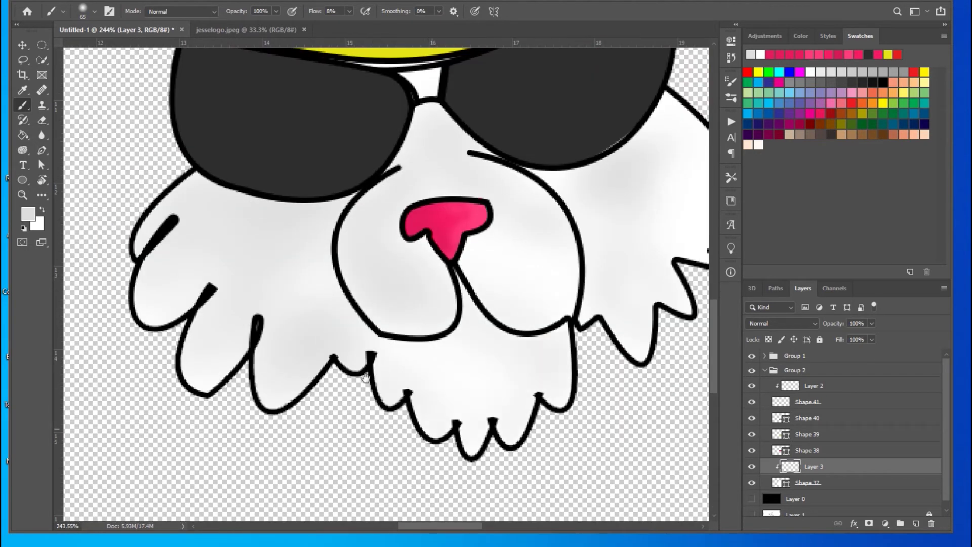
left_click(444, 184, "alt")
mouse_move(561, 136)
left_mouse_down()
mouse_move(418, 133)
mouse_move(243, 192)
left_mouse_up()
Step: Resize the brush for ear details and raise the flow to 16%
left_click_drag(325, 199, 318, 191)
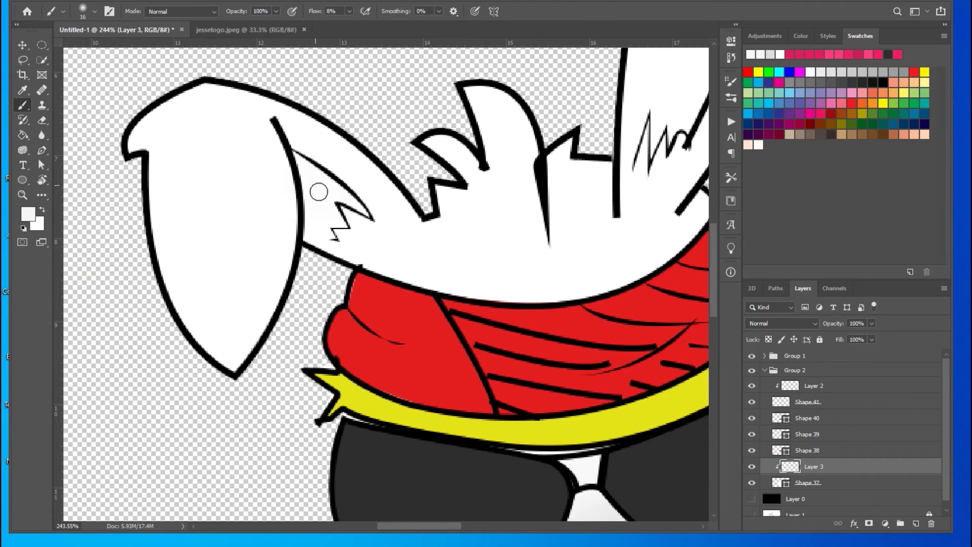
key("bracketright")
key("shift+1")
key("shift+6")
scroll(306, 146, "up", 5)
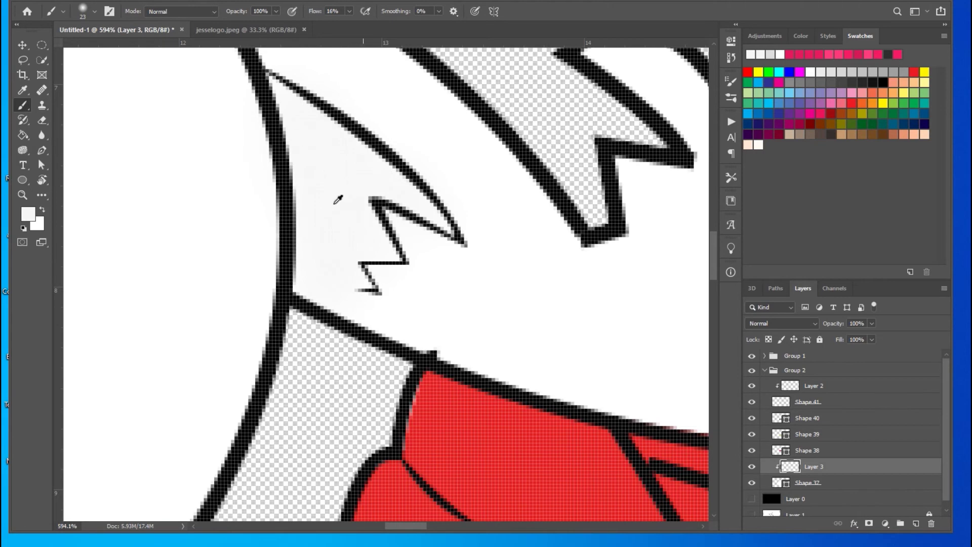
scroll(357, 218, "down", 5)
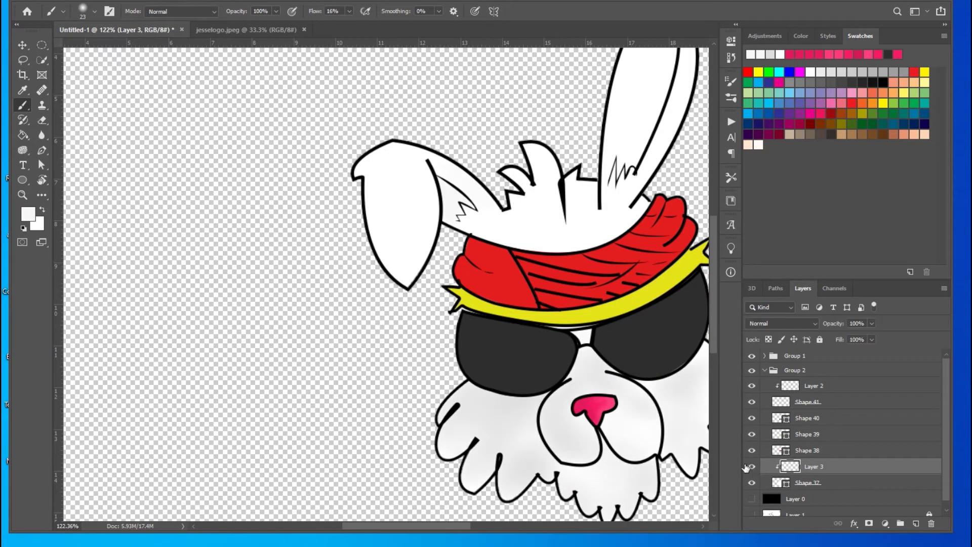
scroll(699, 397, "down", 2)
Step: Pick a new grey shade, shrink the brush and lower the flow to 11%
left_click(28, 214)
left_click(607, 238)
left_click(846, 209)
left_click(752, 467)
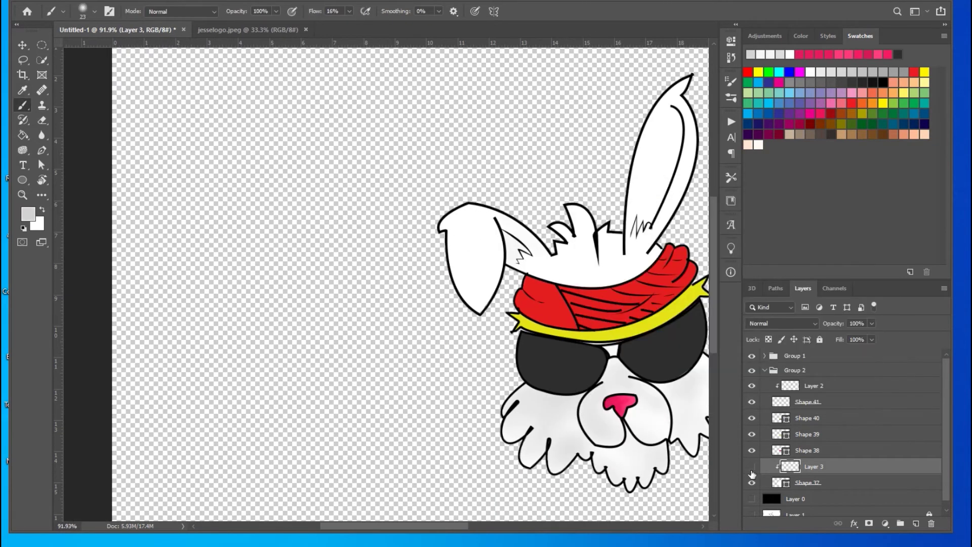
scroll(517, 238, "up", 5)
key("bracketleft")
key("shift+1")
key("shift+1")
Step: Shade inside the left ear and the tall ear down to the zigzag
mouse_move(528, 288)
left_mouse_down()
mouse_move(533, 259)
mouse_move(456, 191)
mouse_move(482, 317)
mouse_move(447, 152)
left_mouse_up()
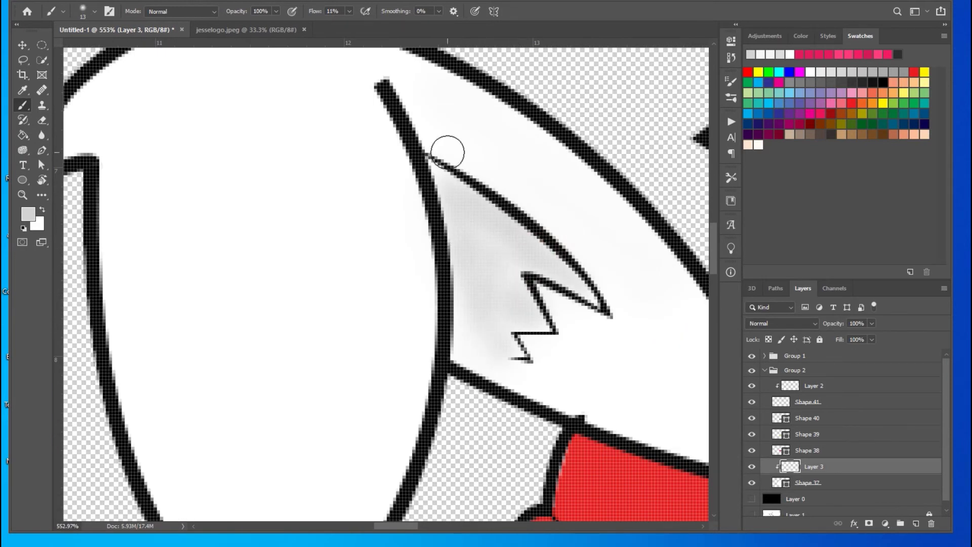
left_click_drag(467, 353, 451, 184)
scroll(452, 184, "down", 5)
scroll(521, 304, "right", 5)
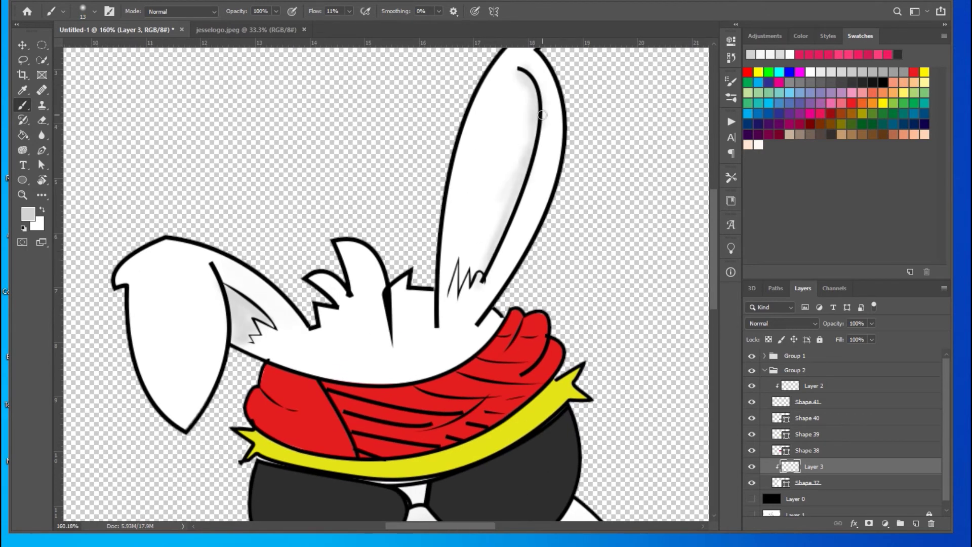
mouse_move(487, 250)
left_mouse_down()
mouse_move(525, 178)
mouse_move(462, 253)
left_mouse_up()
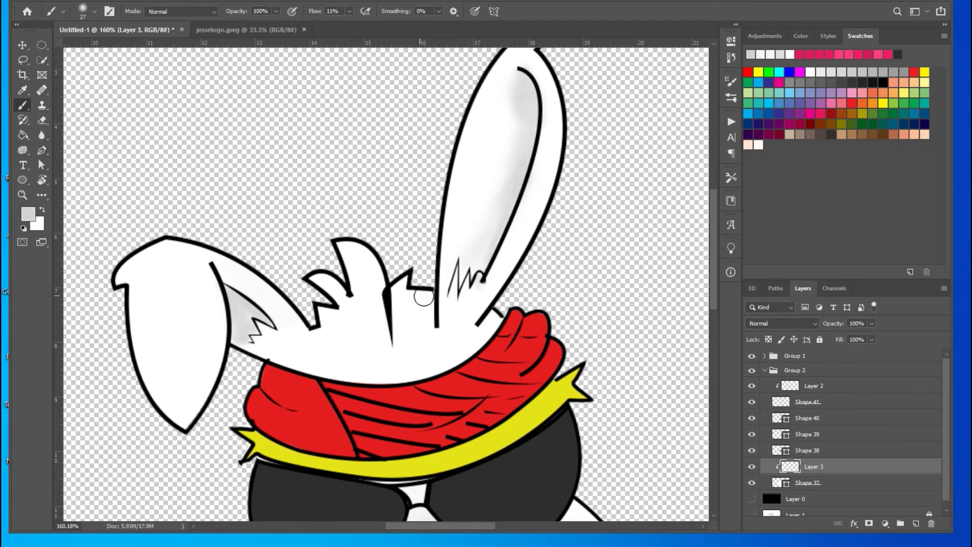
scroll(343, 319, "down", 3)
scroll(385, 344, "up", 5)
scroll(440, 314, "down", 3)
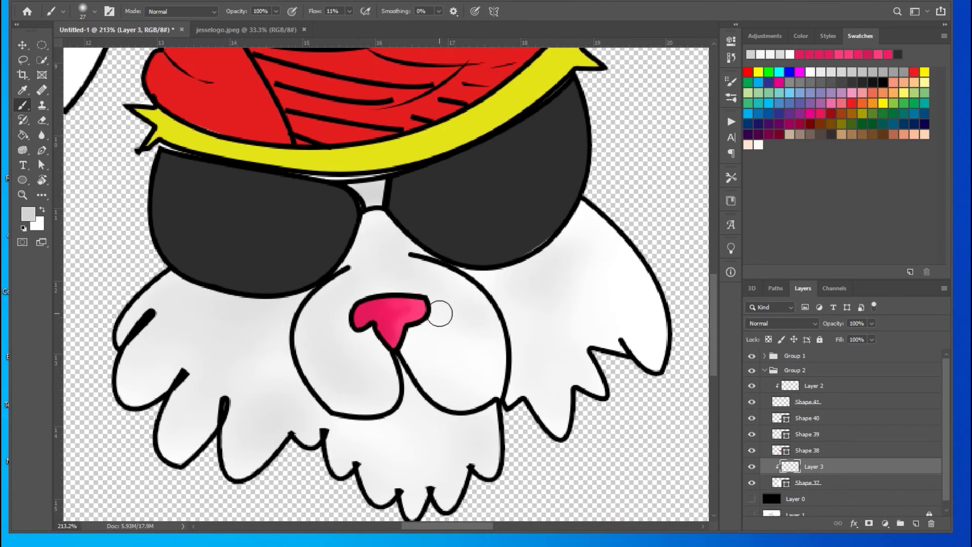
scroll(206, 397, "down", 1)
scroll(358, 434, "down", 2)
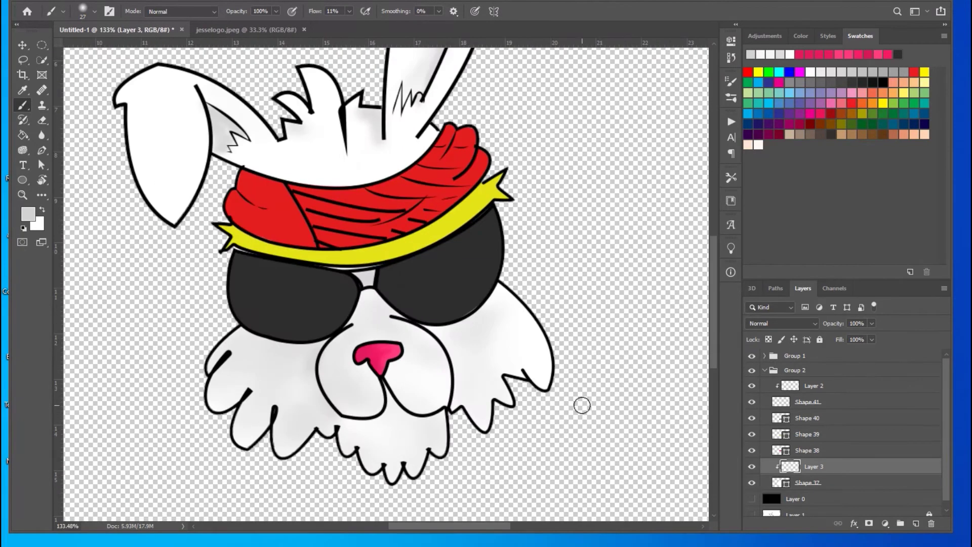
left_click(751, 467)
Step: Add Layer 4 clipped above the shading and choose a grey shading colour
left_click(916, 523)
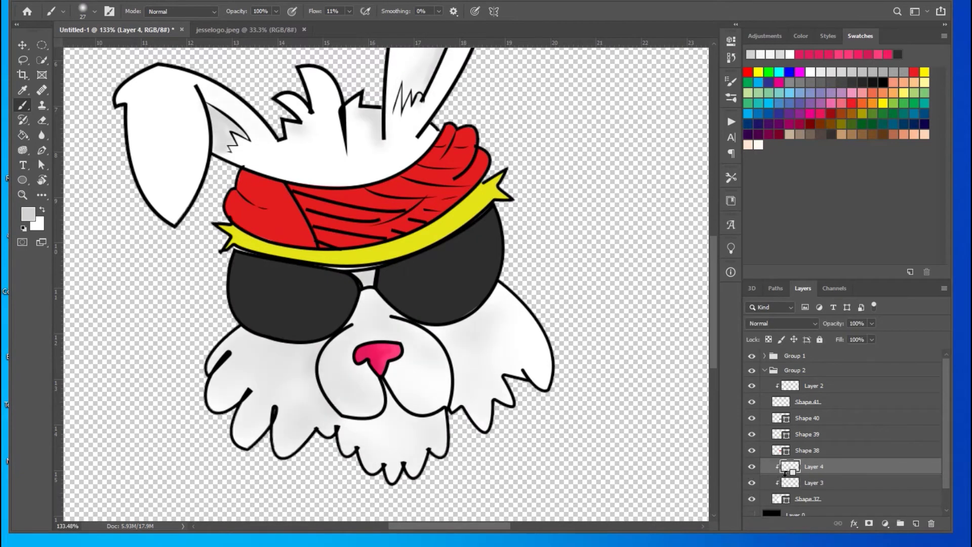
left_click(535, 339, "alt")
key("Return")
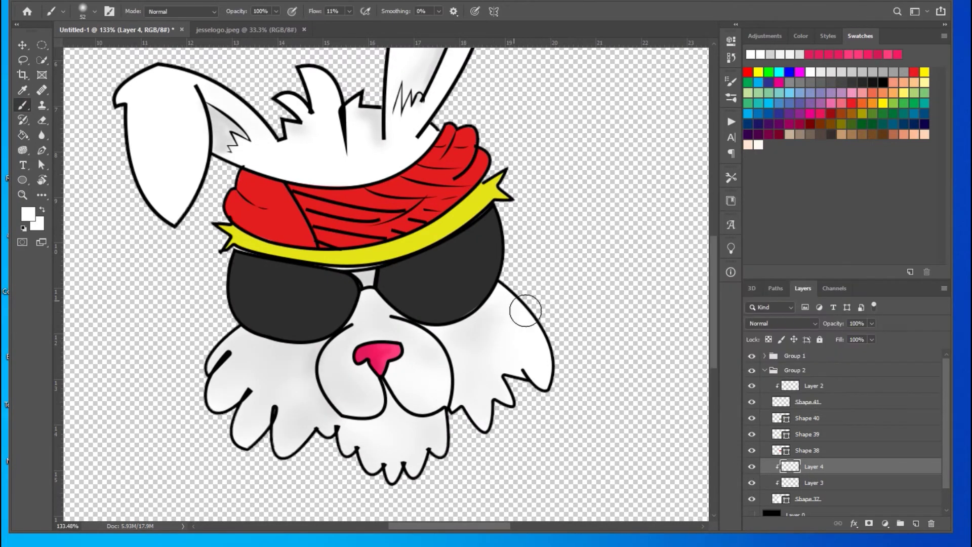
key("bracketleft")
key("bracketleft")
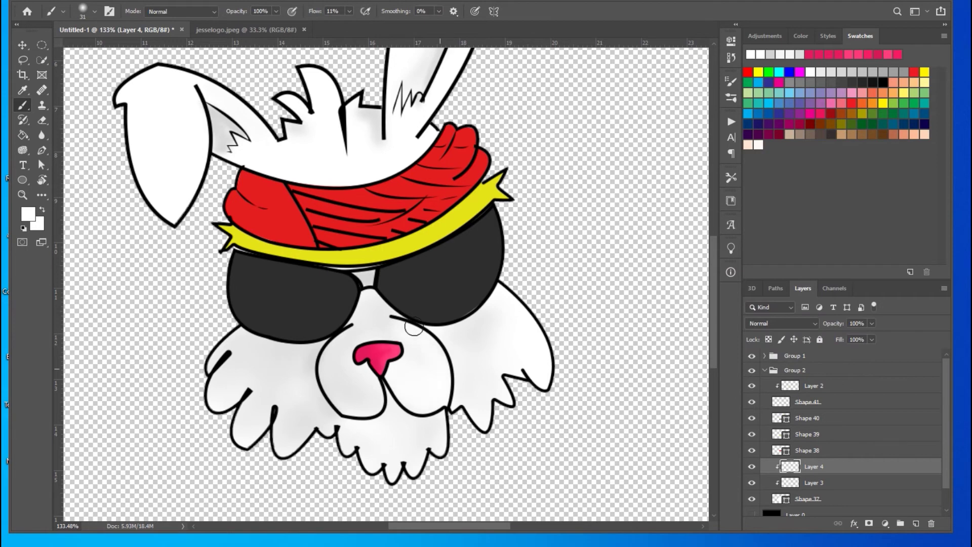
left_click(28, 214)
left_click(586, 254)
key("Return")
Step: Shade the right cheek below the sunglasses at 4% brush flow
key("alt+bracketleft")
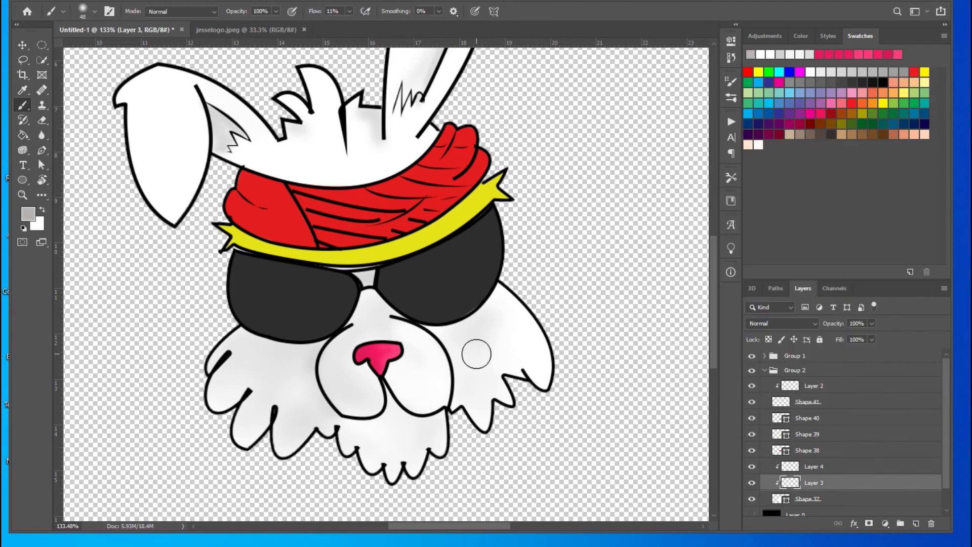
left_click_drag(476, 354, 456, 324)
key("shift+0")
key("shift+4")
mouse_move(502, 355)
left_mouse_down()
mouse_move(473, 375)
mouse_move(431, 331)
left_mouse_up()
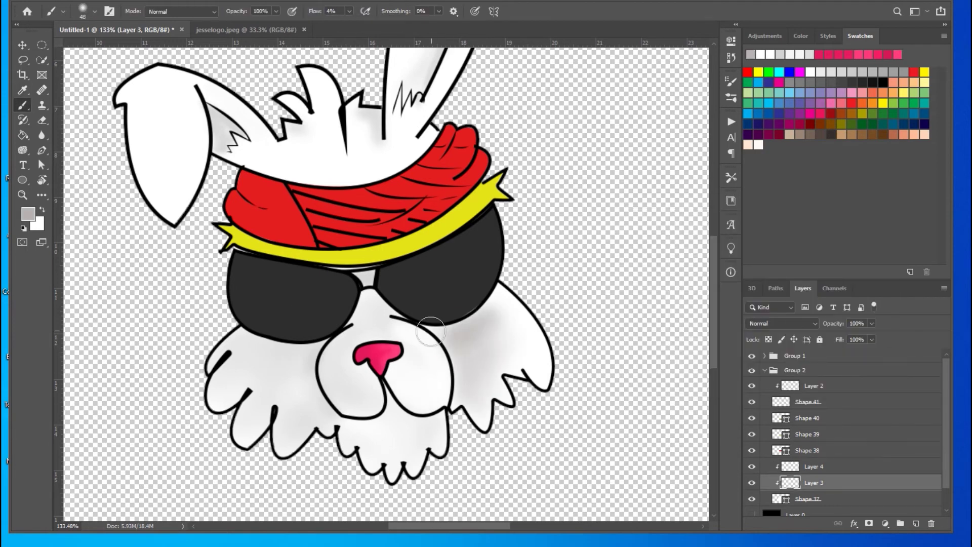
scroll(431, 331, "up", 3)
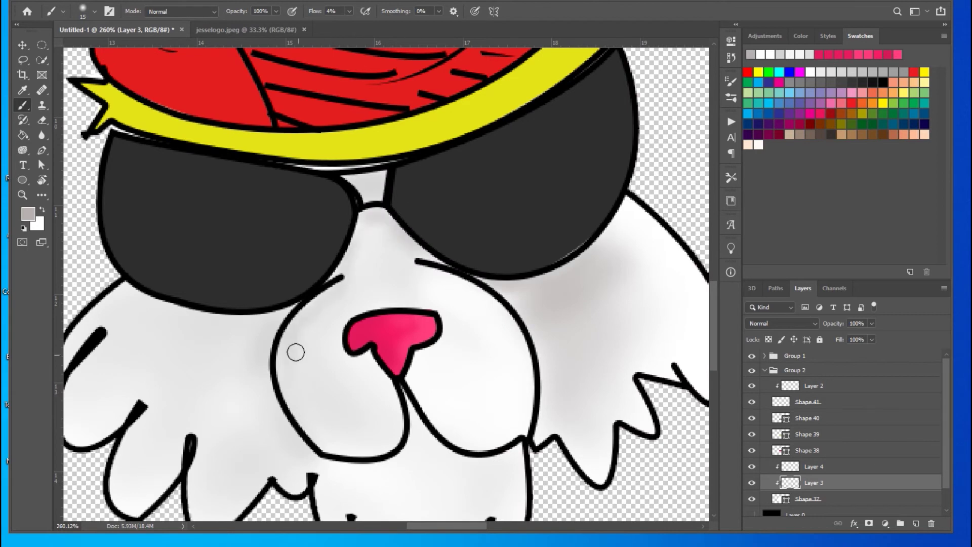
scroll(175, 399, "down", 1)
Step: Switch the painting colour to white and lower the brush flow to 1%
left_click_drag(175, 399, 279, 324)
key("alt+bracketright")
key("x")
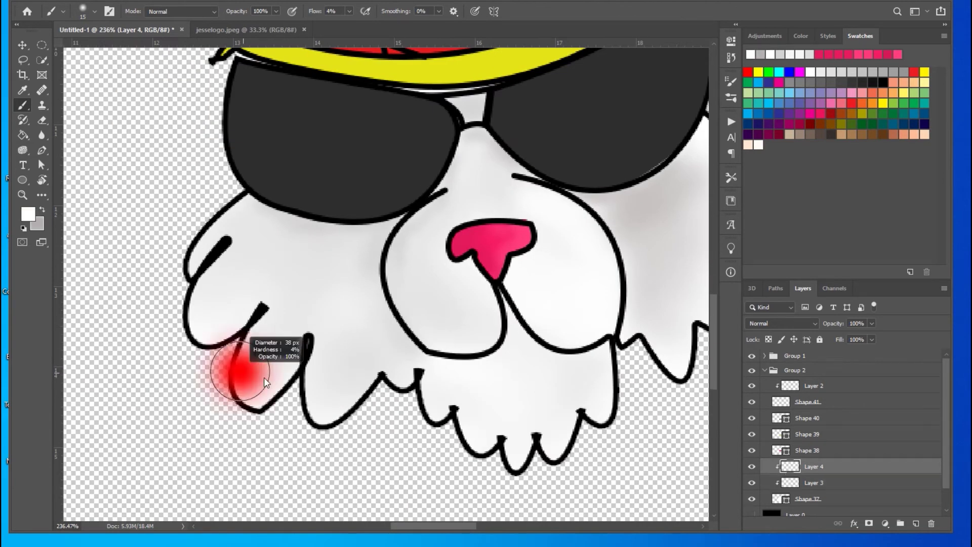
scroll(330, 419, "down", 3)
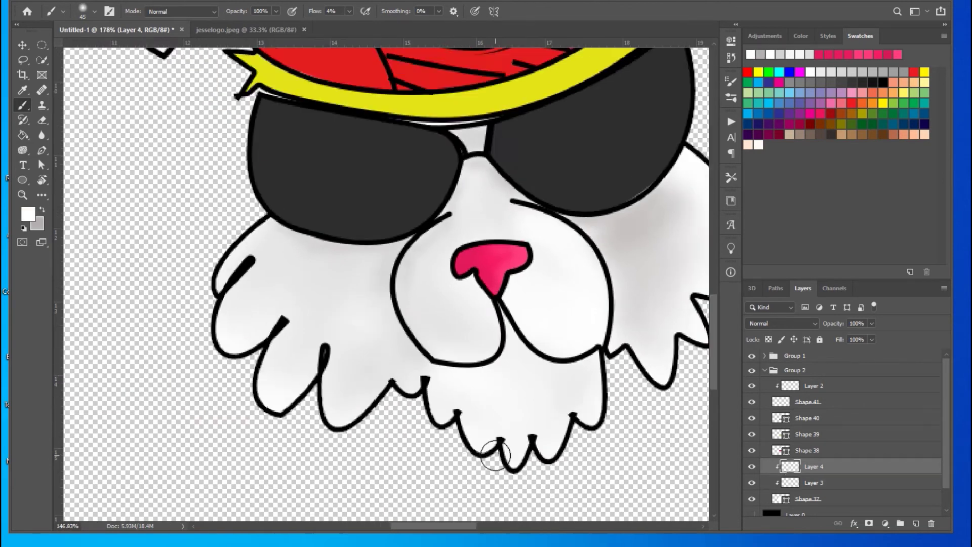
scroll(447, 304, "up", 4)
scroll(405, 365, "down", 3)
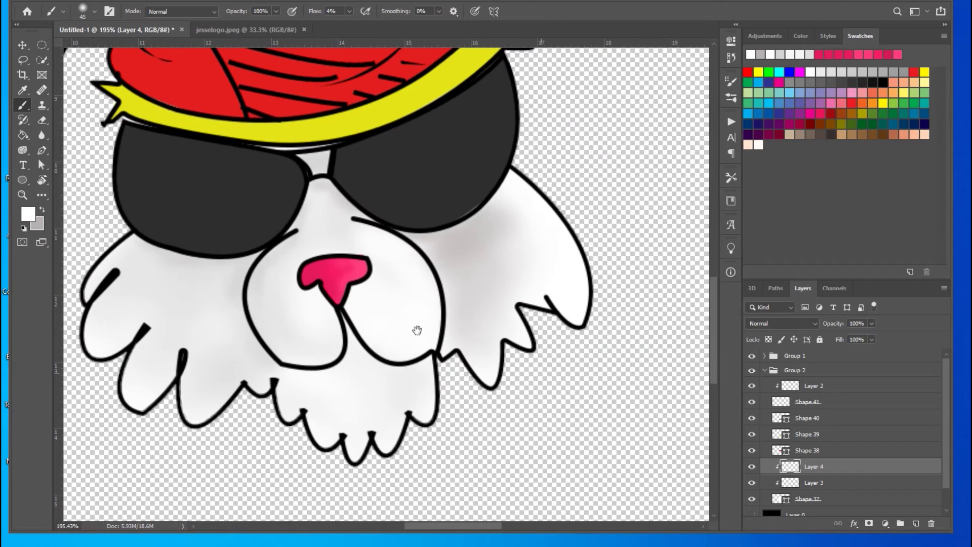
key("shift+0")
key("shift+1")
scroll(415, 364, "down", 1)
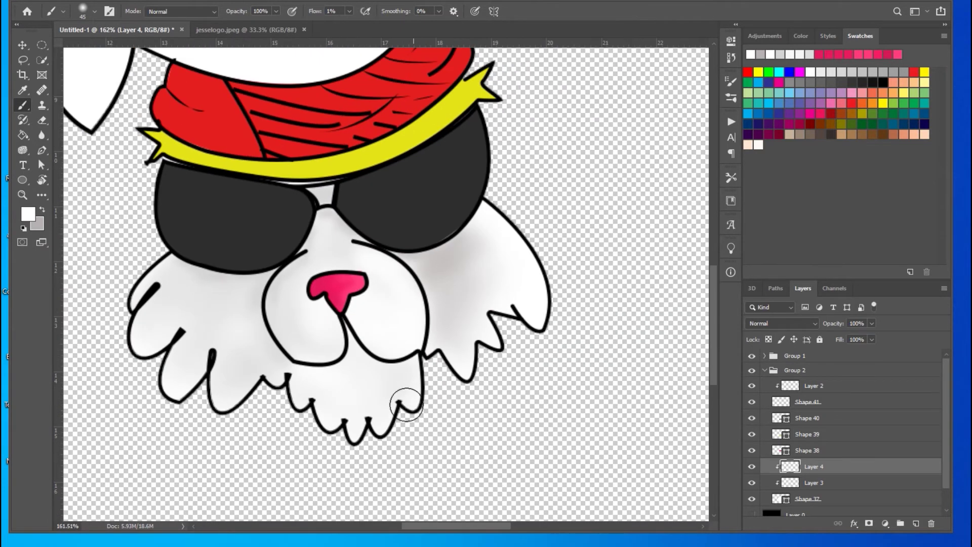
Step: Paint faint grey under the mouth on Layer 3, then compare Layer 4's white cheek shading
key("x")
left_click(786, 485)
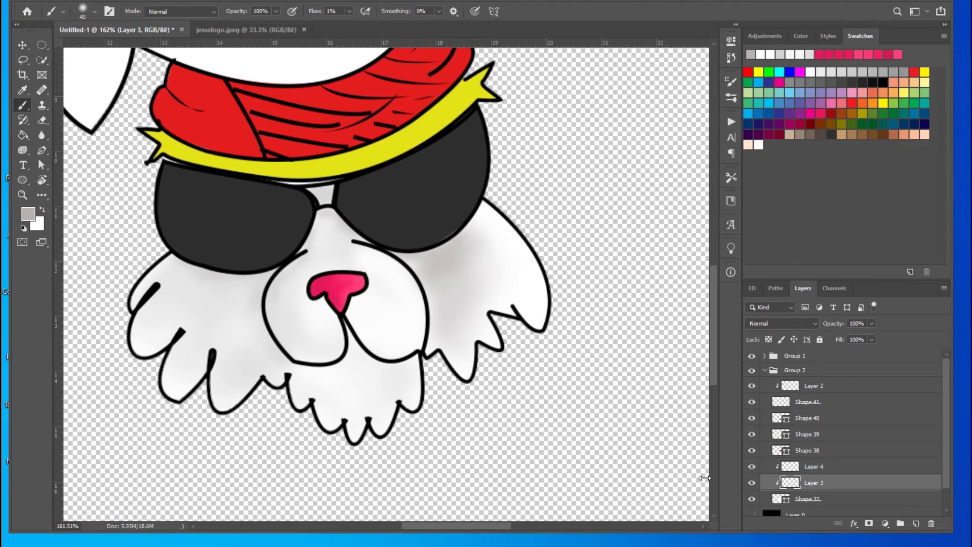
left_click_drag(357, 341, 405, 367)
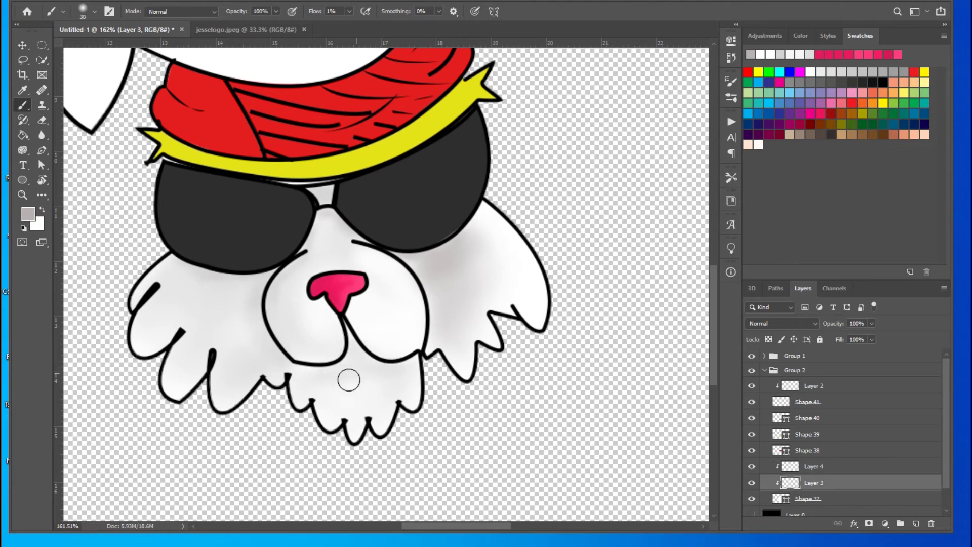
left_click(752, 483)
left_click(815, 466)
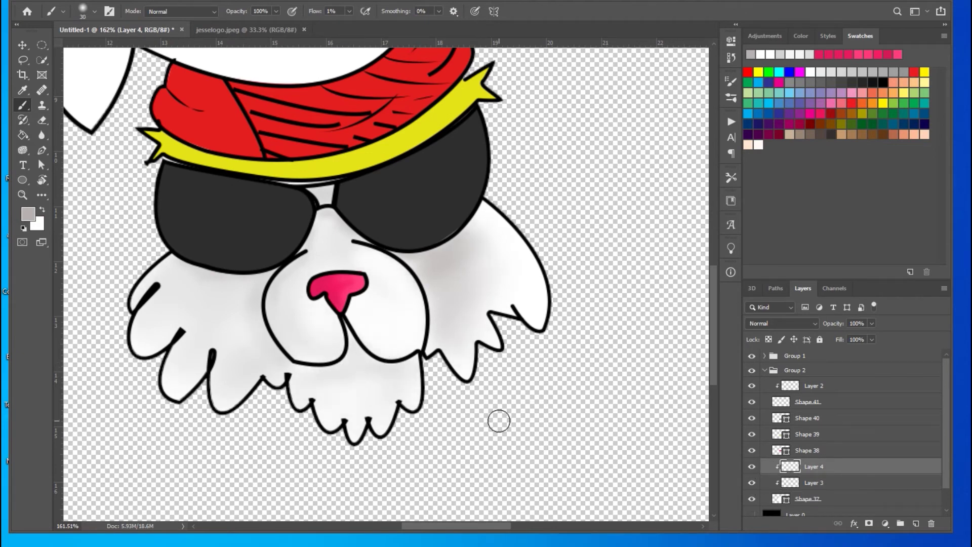
key("x")
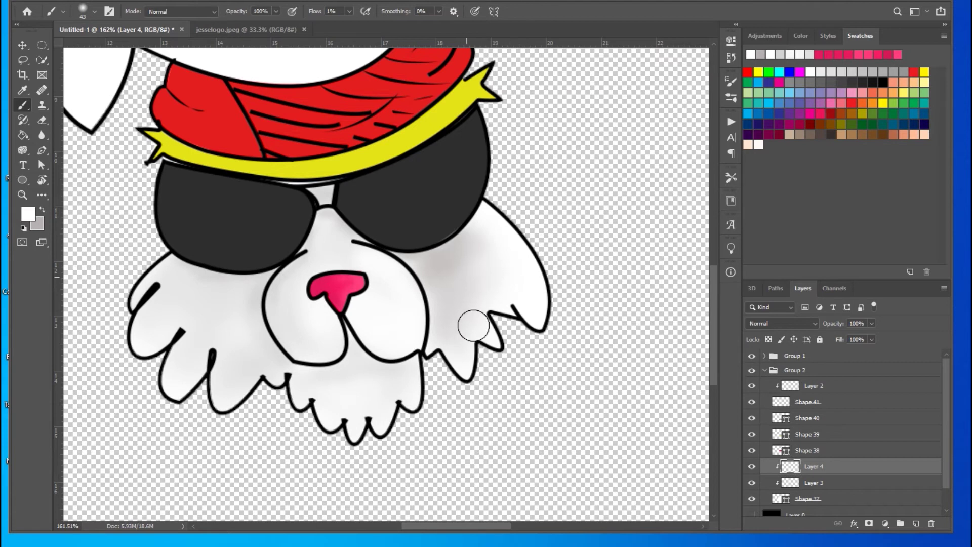
left_click(752, 466)
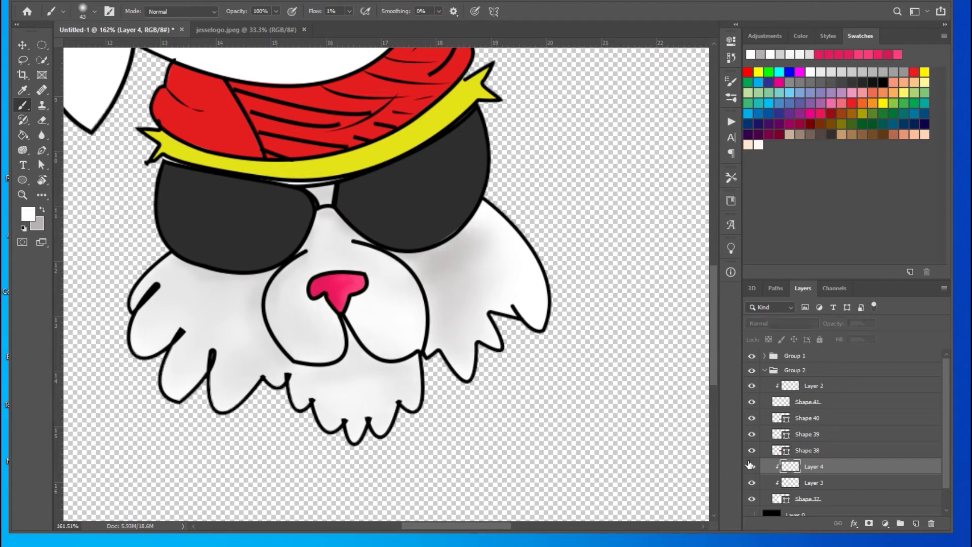
Step: Add a layer clipped to Shape 40 and set a dark grey 2d2d2d brush at 9% flow
scroll(425, 385, "down", 1, "alt")
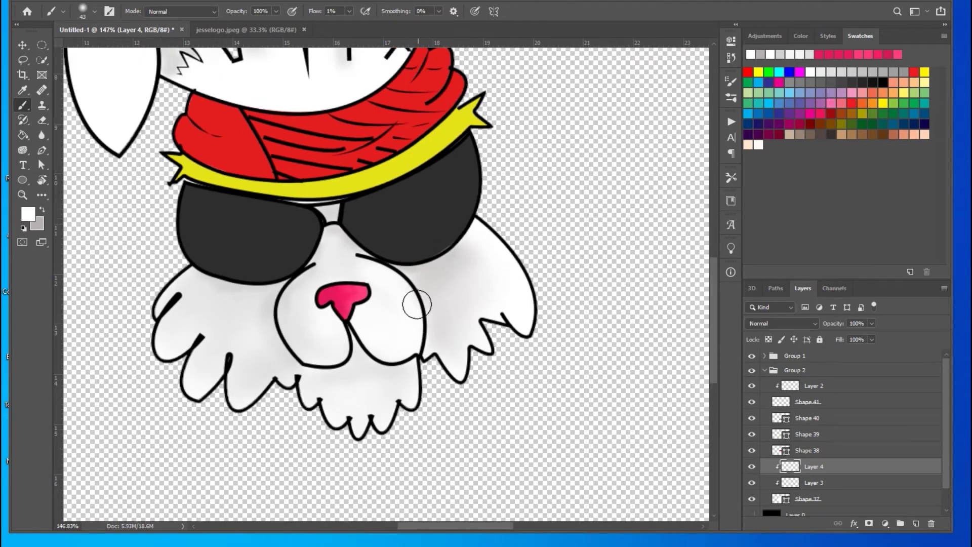
left_click(781, 420)
left_click(916, 523)
key("ctrl+alt+g")
key("x")
scroll(404, 207, "up", 4, "alt")
right_click(404, 207)
left_click(27, 214)
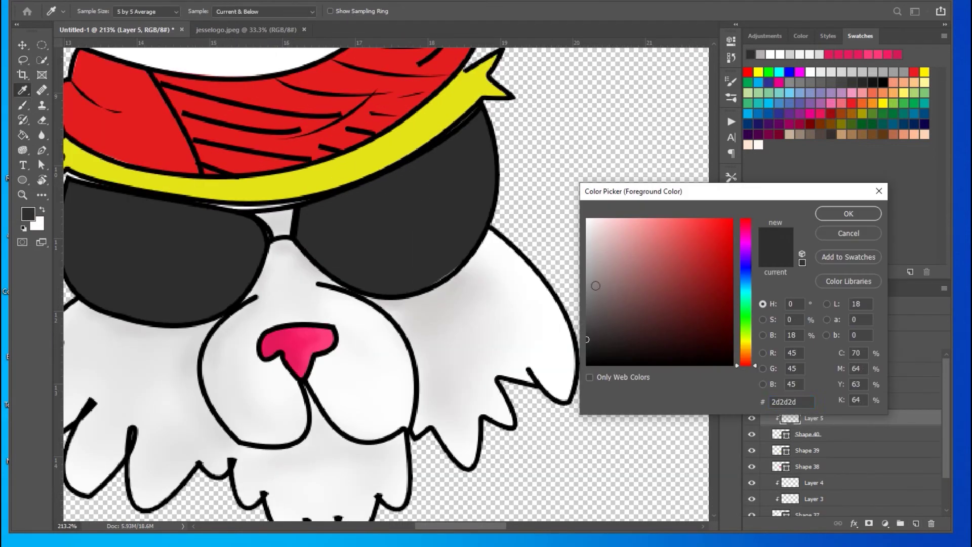
left_click(846, 212)
left_click_drag(349, 11, 346, 21)
Step: Paint soft dark grey shading along the lower and side edges of both lenses
left_click_drag(311, 246, 448, 273)
left_click_drag(395, 179, 443, 255)
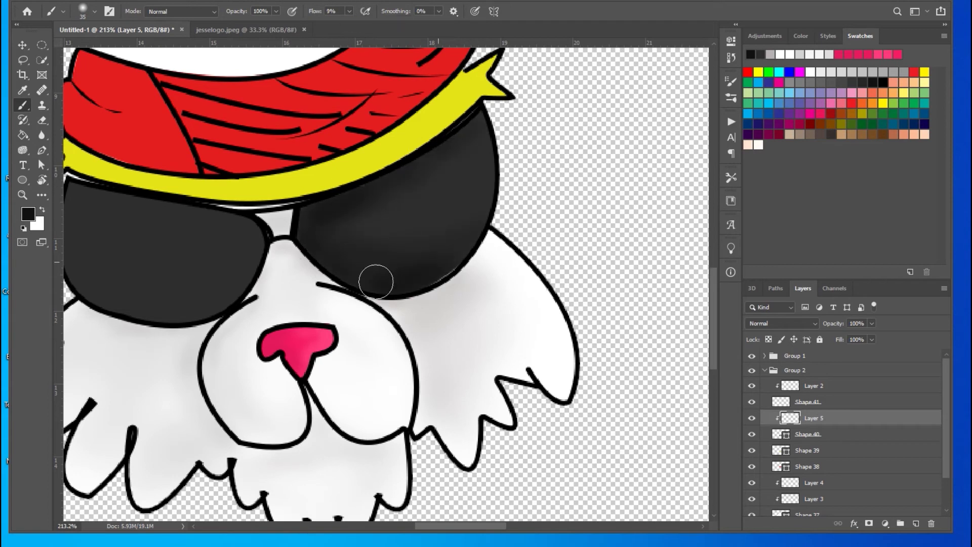
scroll(310, 234, "left", 3)
mouse_move(310, 235)
left_mouse_down()
mouse_move(337, 239)
mouse_move(300, 260)
mouse_move(331, 299)
mouse_move(200, 321)
mouse_move(293, 283)
left_mouse_up()
left_click_drag(214, 213, 195, 297)
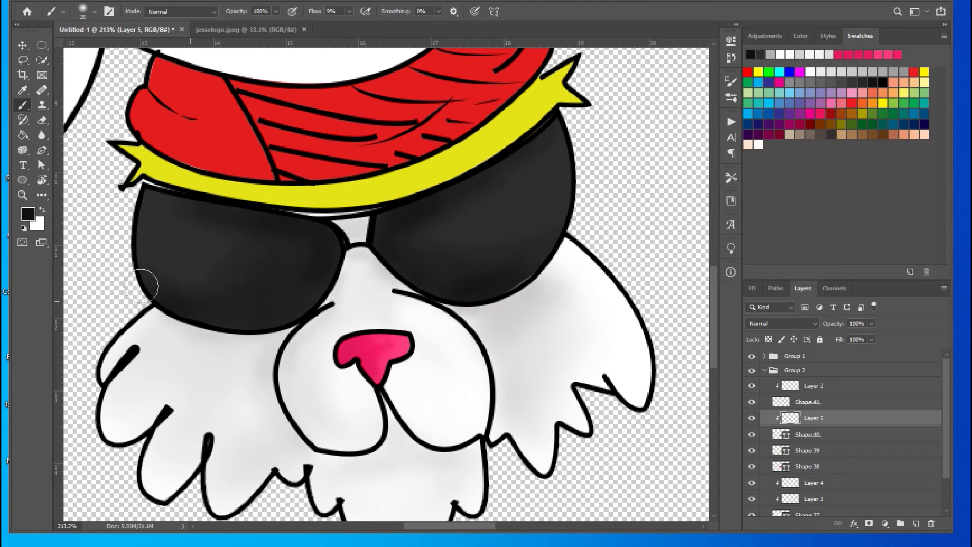
Step: Add another clipped lens-shading layer, then a new layer clipped to Shape 39
left_click(916, 523)
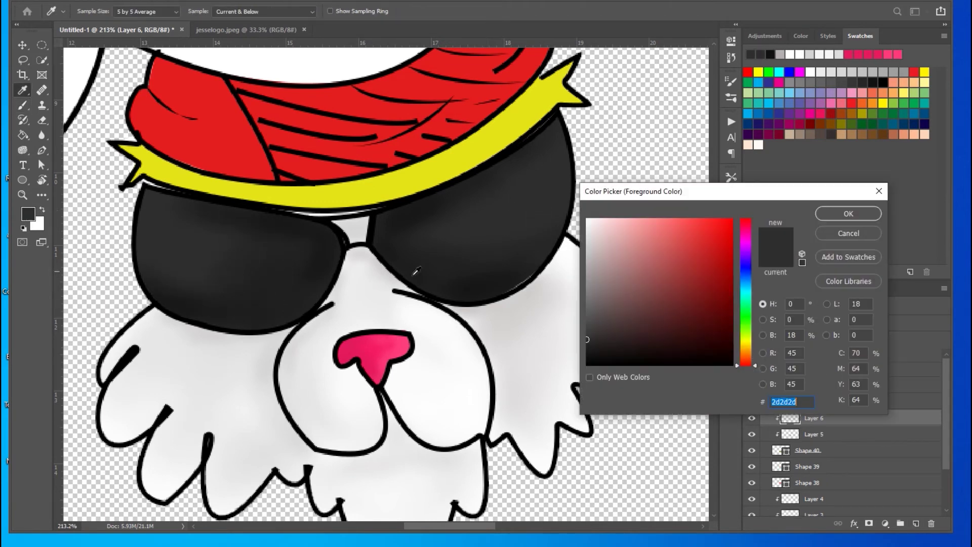
left_click(848, 213)
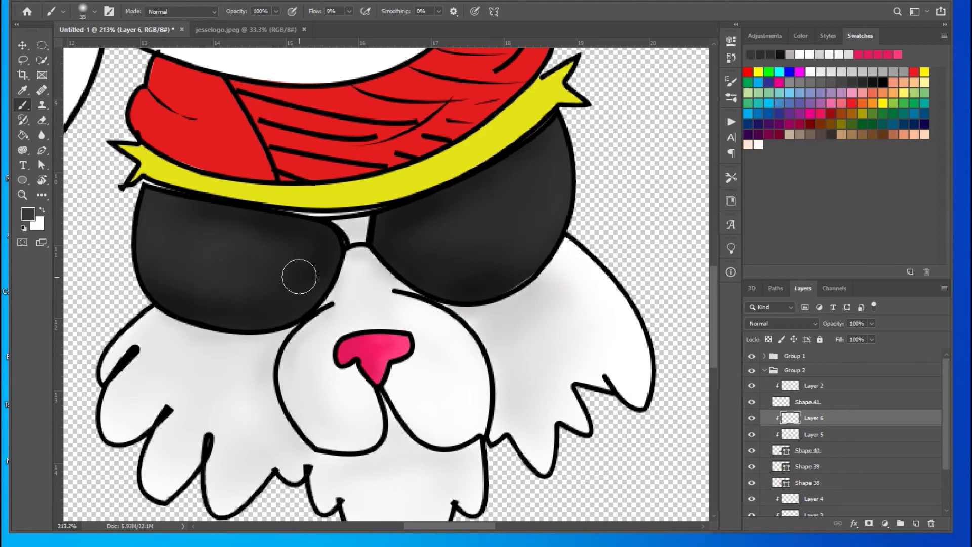
scroll(195, 285, "down", 1)
left_click(808, 466)
key("ctrl+shift+alt+n")
Step: Darken the band's sampled yellow to olive and brush faint shading just below the band
left_click(28, 212)
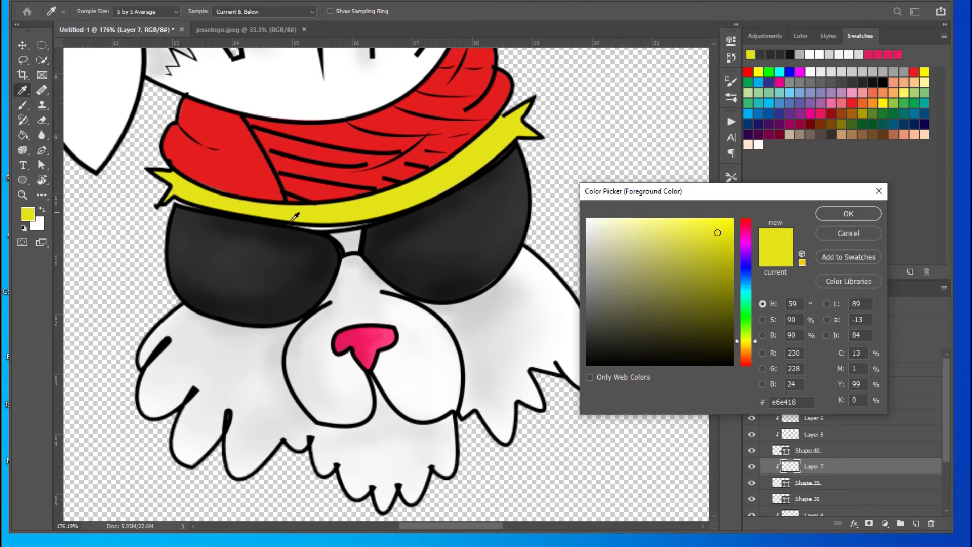
left_click(711, 246)
key("Return")
key("b")
left_click_drag(486, 162, 459, 192)
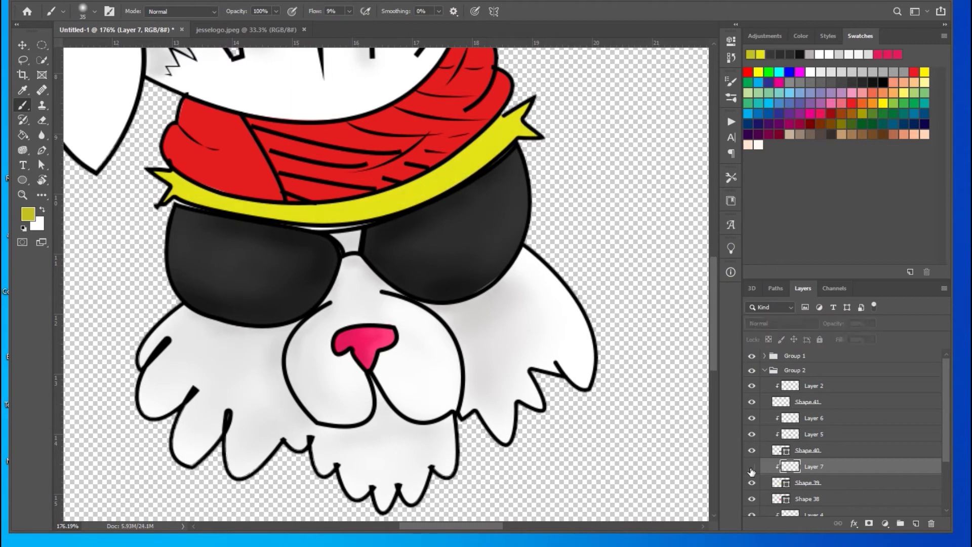
Step: Set a new yellow painting colour and pick the olive shade at the band's left end
scroll(546, 71, "up", 3)
scroll(506, 177, "down", 5)
left_click(27, 213)
left_click(826, 215)
scroll(330, 220, "up", 2)
scroll(469, 219, "up", 2)
scroll(456, 206, "up", 2)
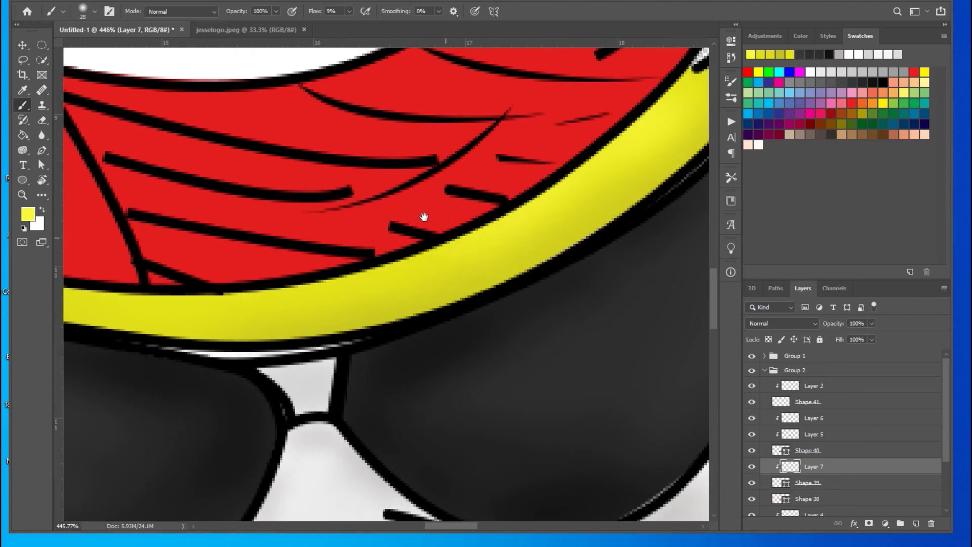
mouse_move(174, 304)
left_mouse_down()
mouse_move(521, 322)
mouse_move(275, 369)
left_mouse_up()
left_click(180, 292, "alt")
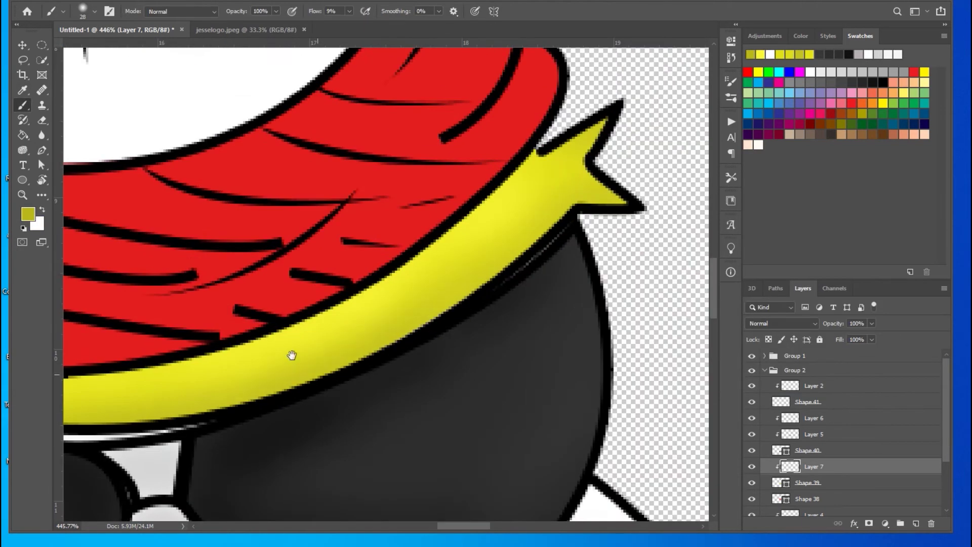
Step: Choose a lighter bright yellow as the highlight colour
scroll(490, 247, "down", 3, "alt")
left_click(570, 284, "alt")
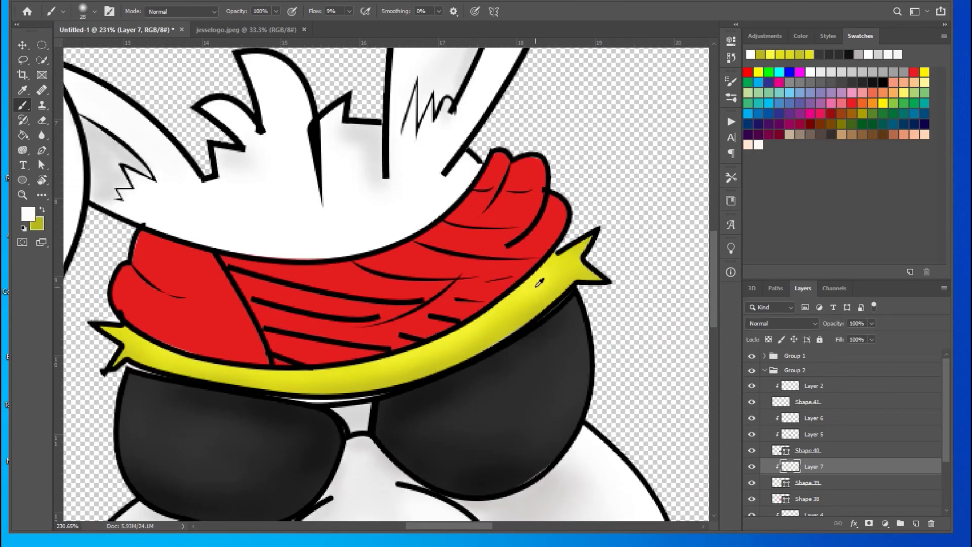
left_click(28, 214)
key("Return")
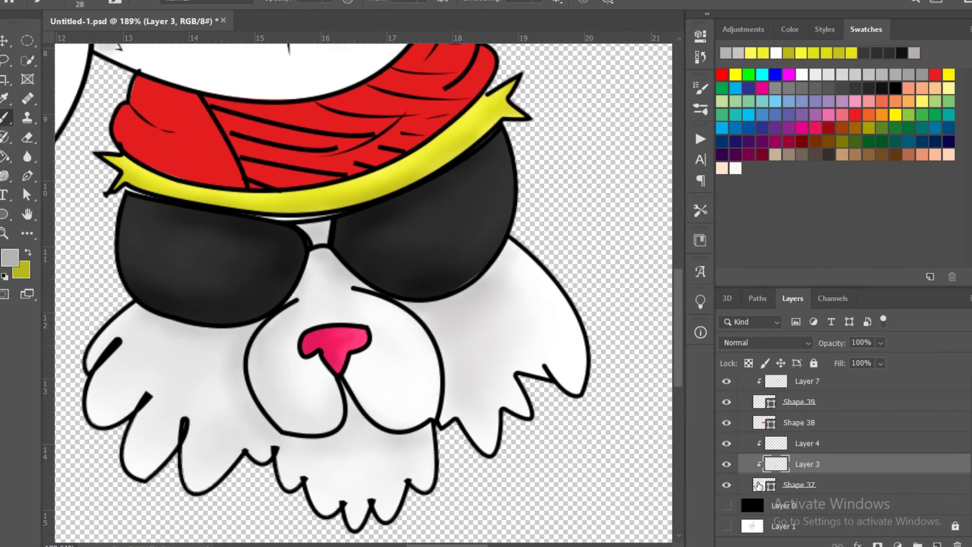
Step: Paint light grey b8b7b7 shading beside the nose on Layer 3
left_click(9, 257)
left_click(927, 217)
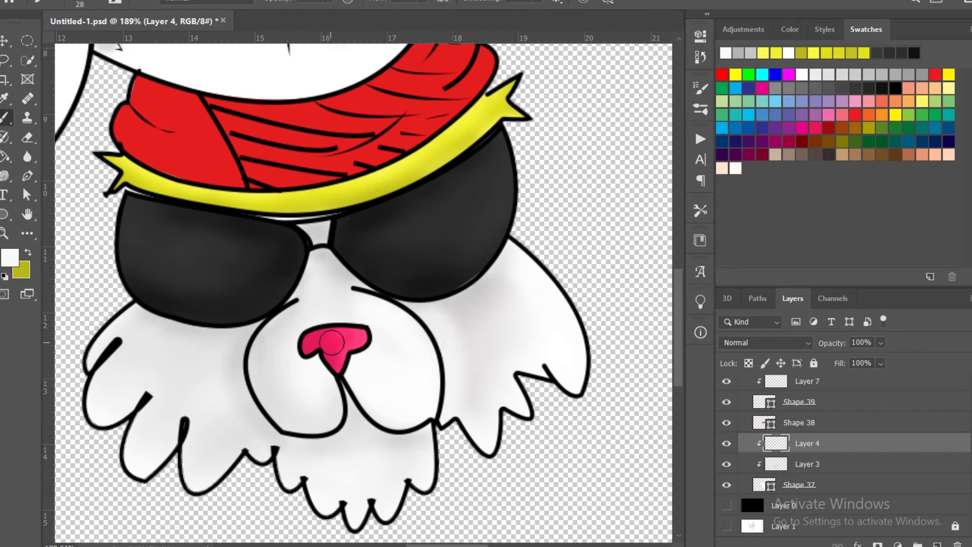
left_click(808, 464)
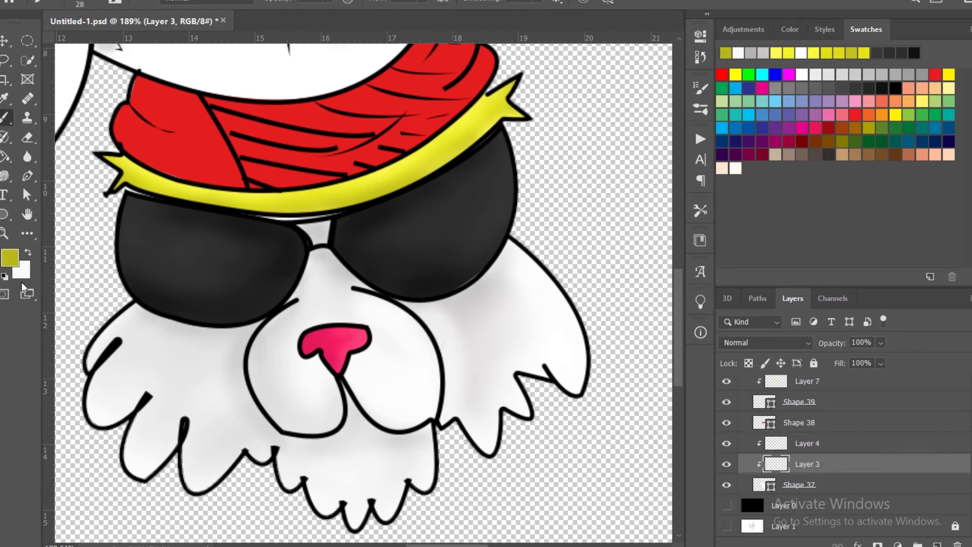
key("x")
left_click(9, 257)
left_click(476, 328)
left_click(917, 217)
left_click_drag(393, 369, 384, 384)
Step: Alternate white and grey between Layers 3 and 4, toggling Layer 4 to check its shading
key("x")
key("alt+bracketright")
key("x")
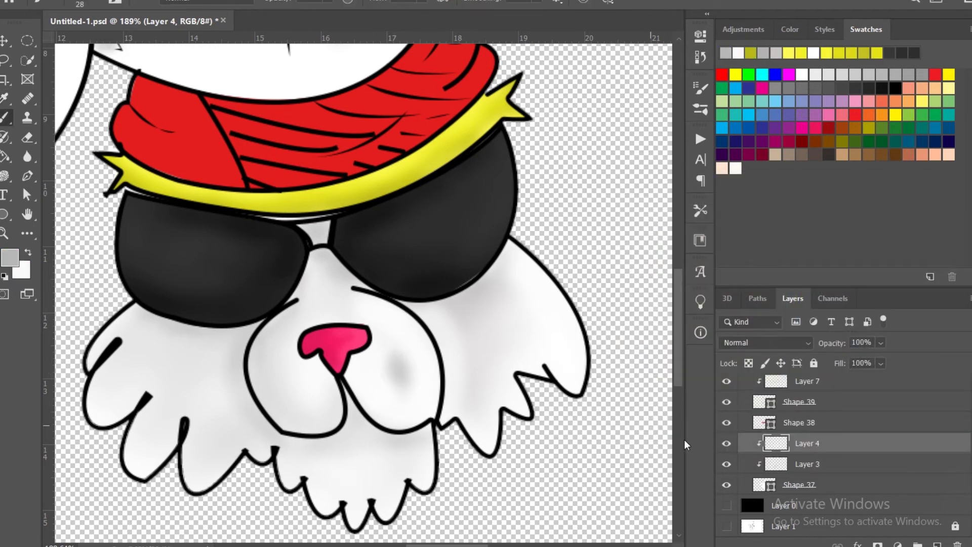
key("alt+bracketleft")
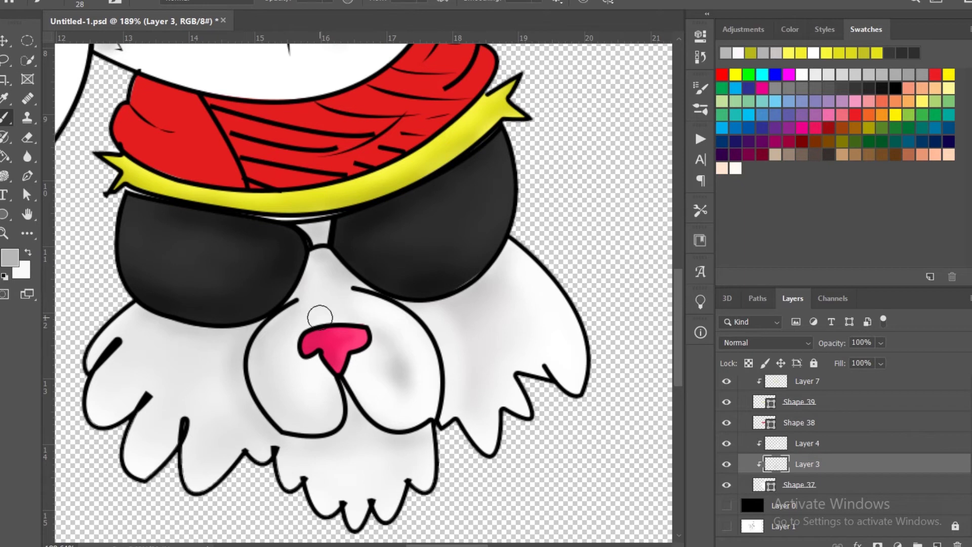
key("x")
key("alt+bracketright")
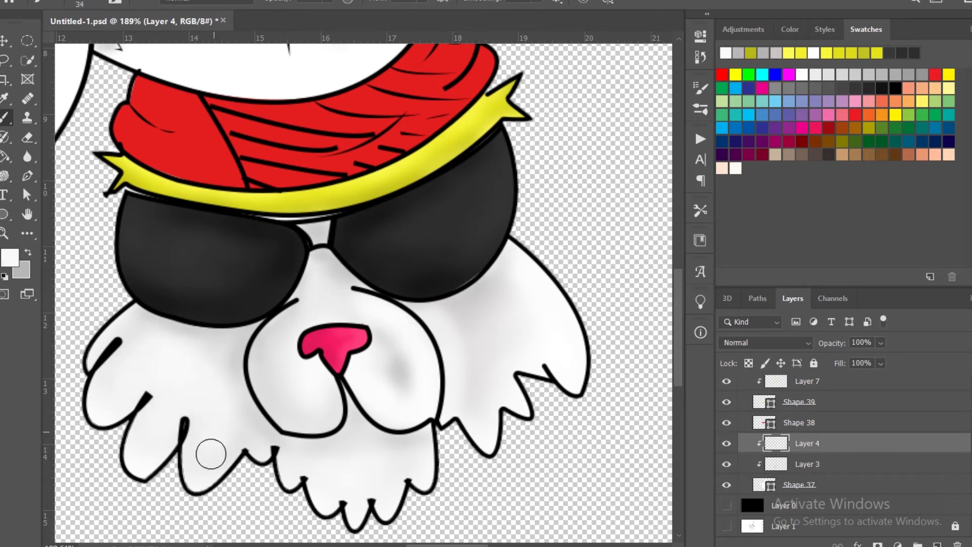
left_click(726, 443)
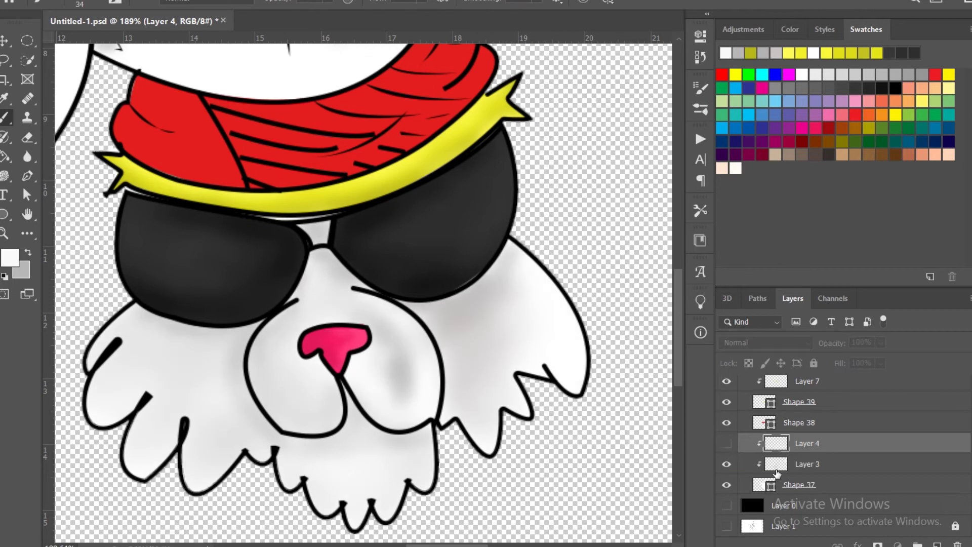
left_click(774, 465)
left_click(726, 443)
key("x")
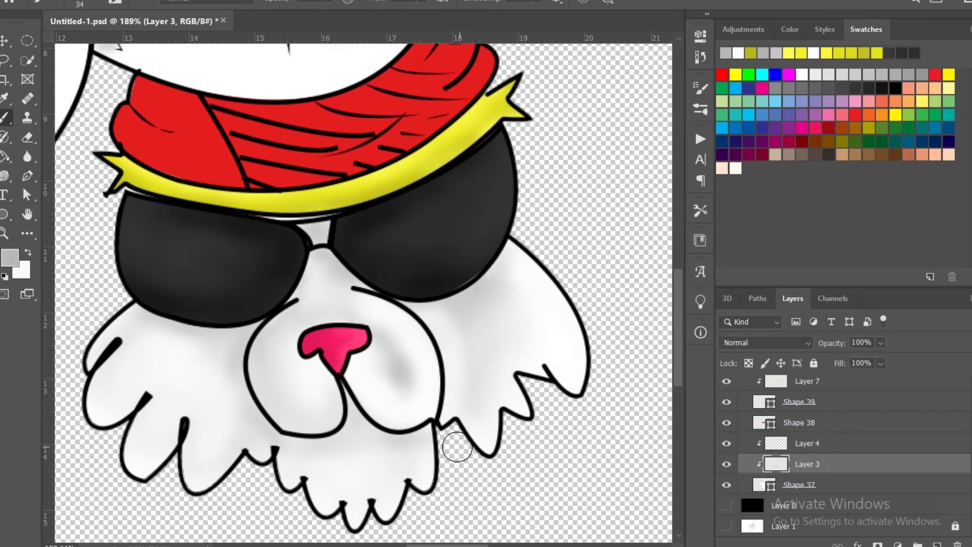
key("x")
key("alt+bracketright")
Step: Switch the brush to blending paint in the brush settings
scroll(420, 456, "down", 3, "alt")
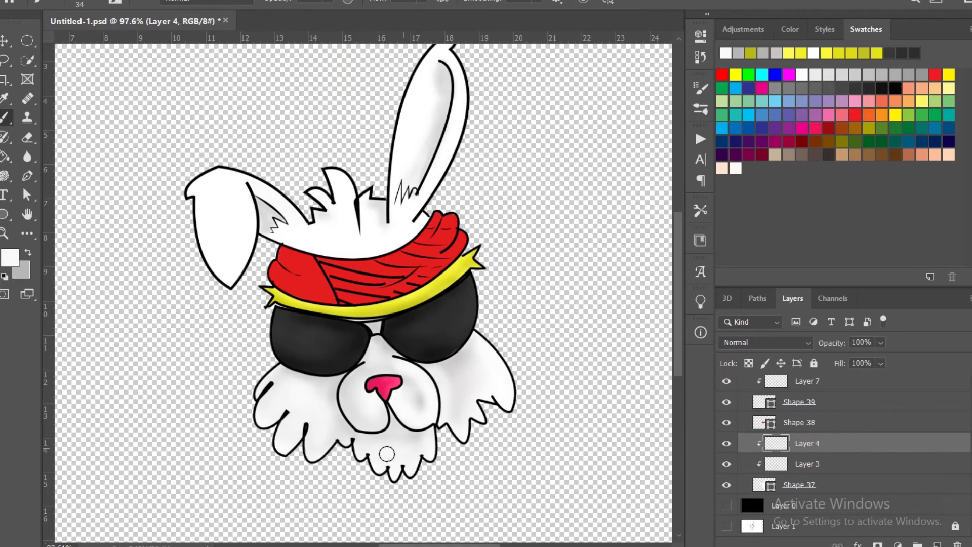
scroll(210, 202, "up", 3, "alt")
scroll(252, 153, "up", 2, "alt")
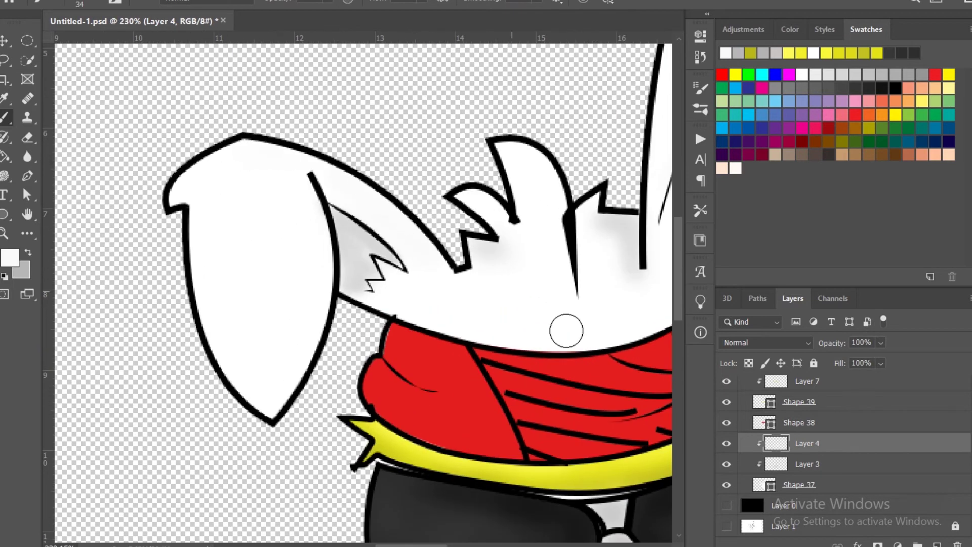
scroll(426, 224, "down", 4, "alt")
scroll(466, 332, "down", 1, "alt")
right_click(6, 121)
left_click(50, 157)
right_click(313, 175)
key("Escape")
Step: Review the lower face across Layers 3 and 4, ending with Shape 38 active
scroll(312, 152, "up", 3, "alt")
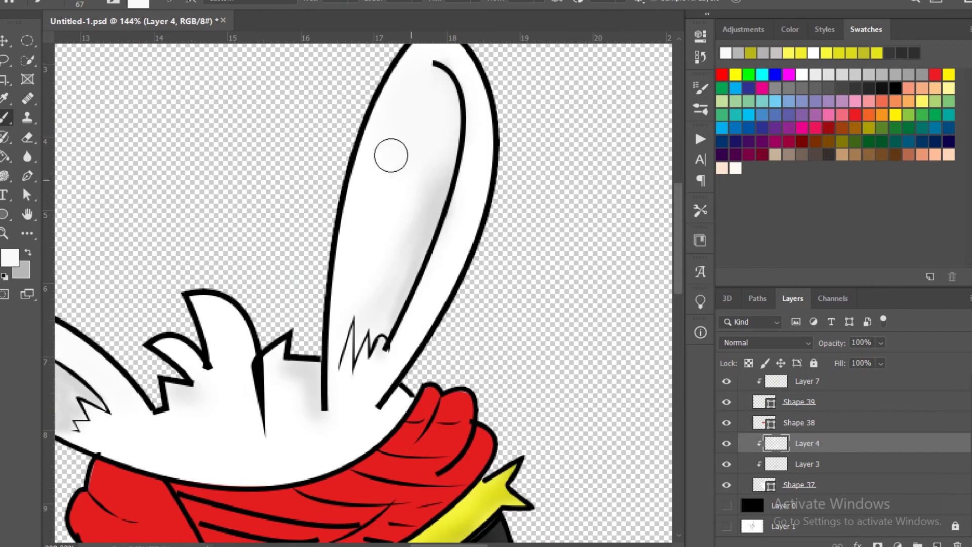
scroll(387, 174, "down", 2, "alt")
scroll(193, 283, "up", 2, "alt")
scroll(353, 97, "down", 1, "alt")
key("alt+bracketleft")
scroll(580, 507, "up", 2, "alt")
key("alt+bracketright")
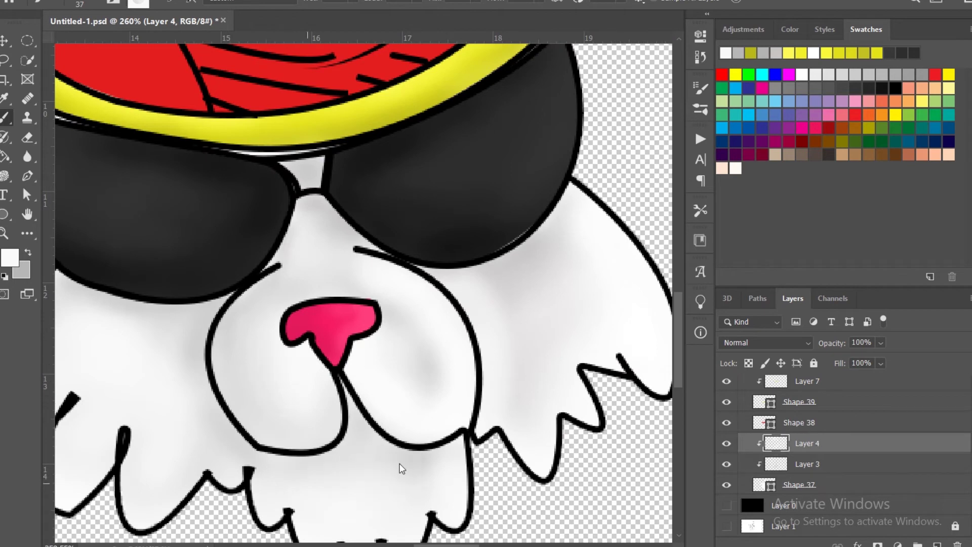
scroll(322, 464, "down", 3, "alt")
scroll(424, 369, "up", 2)
scroll(471, 256, "up", 2, "alt")
scroll(471, 256, "down", 1, "alt")
scroll(633, 420, "up", 1, "alt")
key("alt+bracketright")
Step: Add a bandana shading layer and paint lighter red highlights across the bandana
left_click(937, 544)
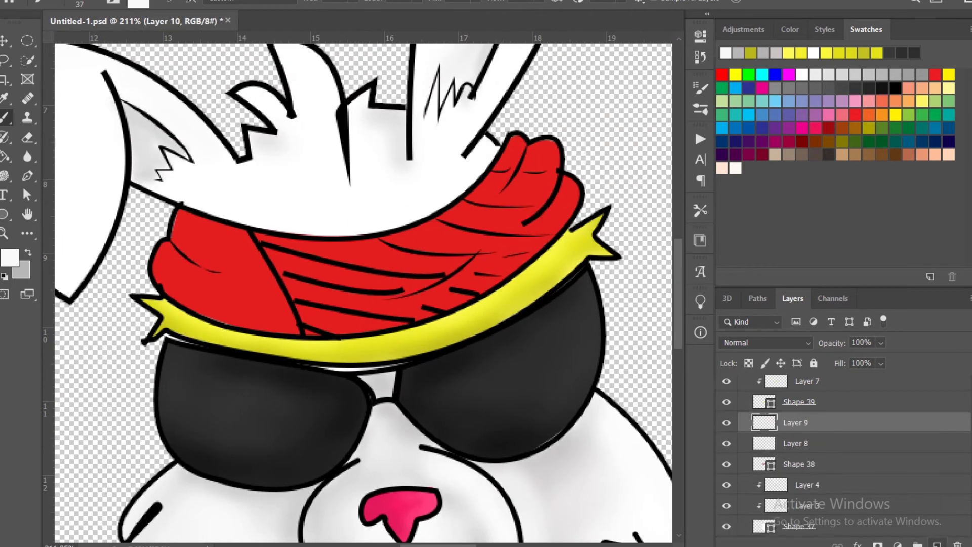
left_click(466, 228, "alt")
left_click(9, 257)
left_click(729, 230)
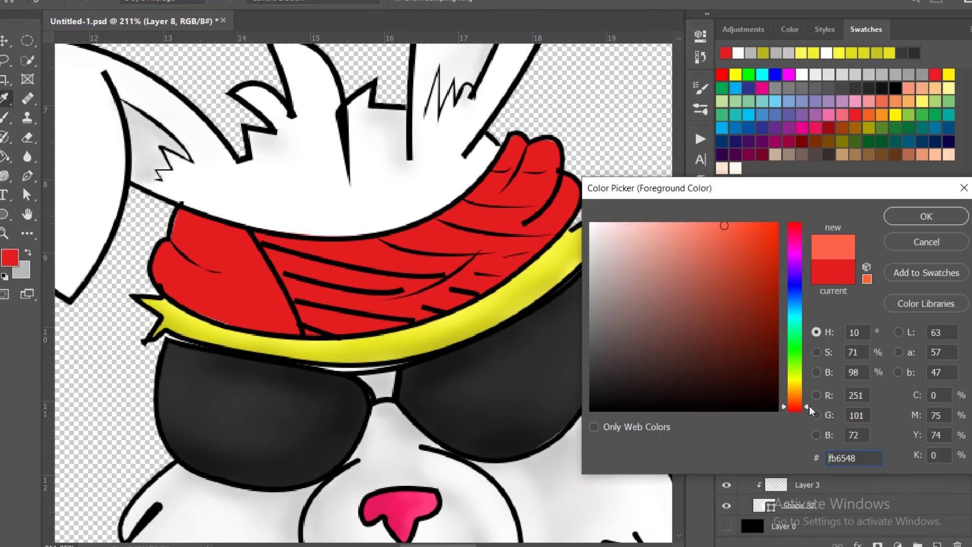
left_click(926, 216)
mouse_move(516, 147)
left_mouse_down()
mouse_move(489, 217)
mouse_move(544, 200)
mouse_move(512, 256)
mouse_move(435, 304)
left_mouse_up()
left_click_drag(295, 249, 217, 233)
left_click_drag(430, 304, 358, 272)
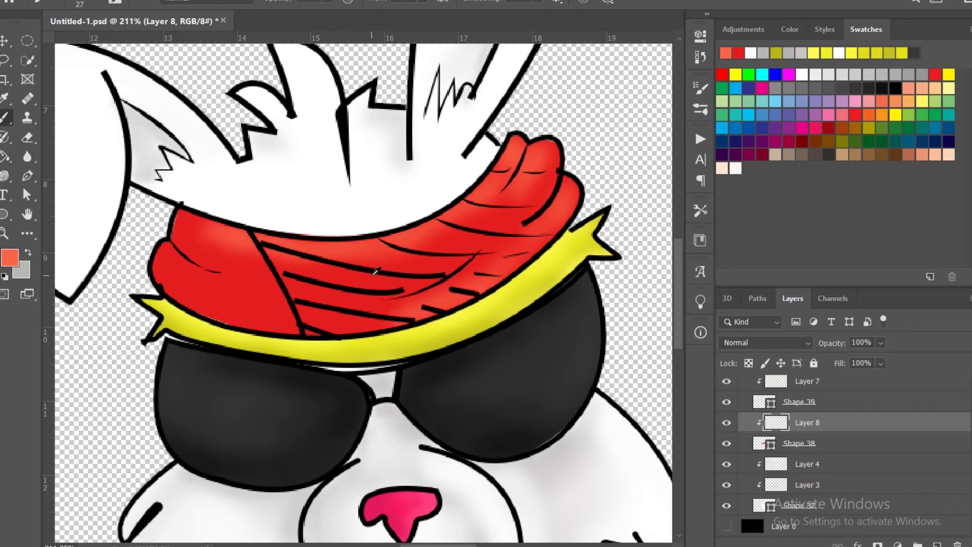
Step: Brush darker red a40f0f shading into the bandana's folds
left_click(358, 272, "alt")
left_click(9, 258)
left_click(761, 291)
left_click(914, 217)
left_click_drag(514, 192, 456, 238)
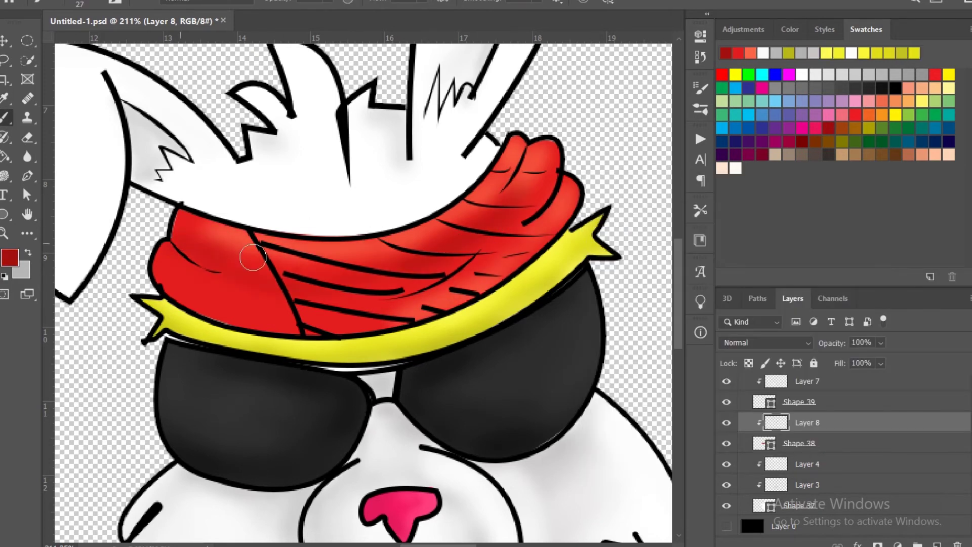
left_click_drag(172, 243, 299, 302)
Step: Select the Eraser and move down through Layer 4 to Layer 3
scroll(244, 320, "down", 1)
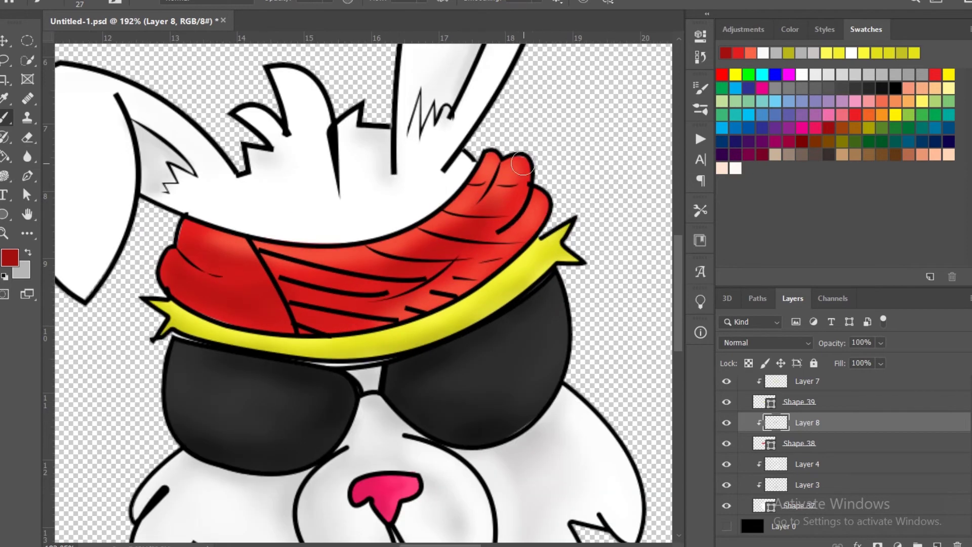
scroll(307, 322, "down", 6)
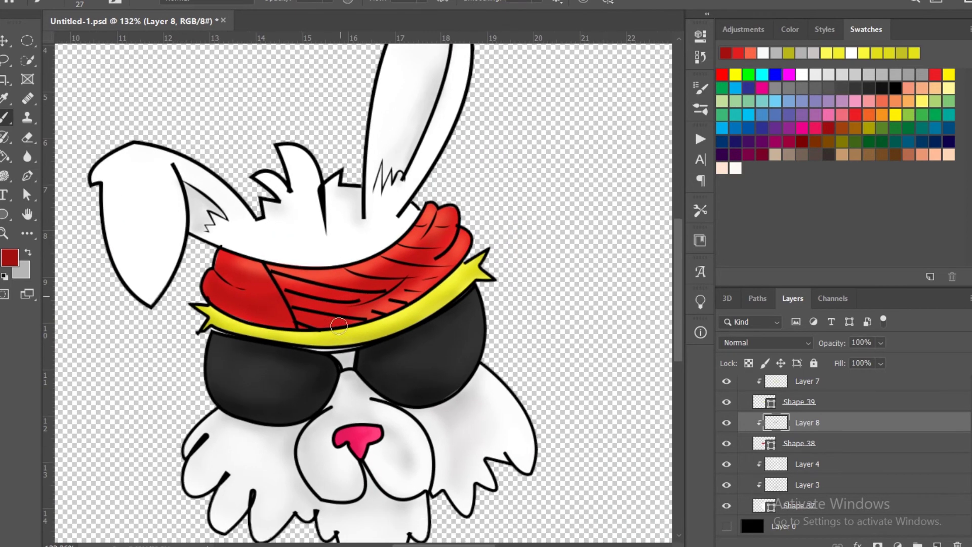
key("alt+bracketleft")
key("alt+bracketleft")
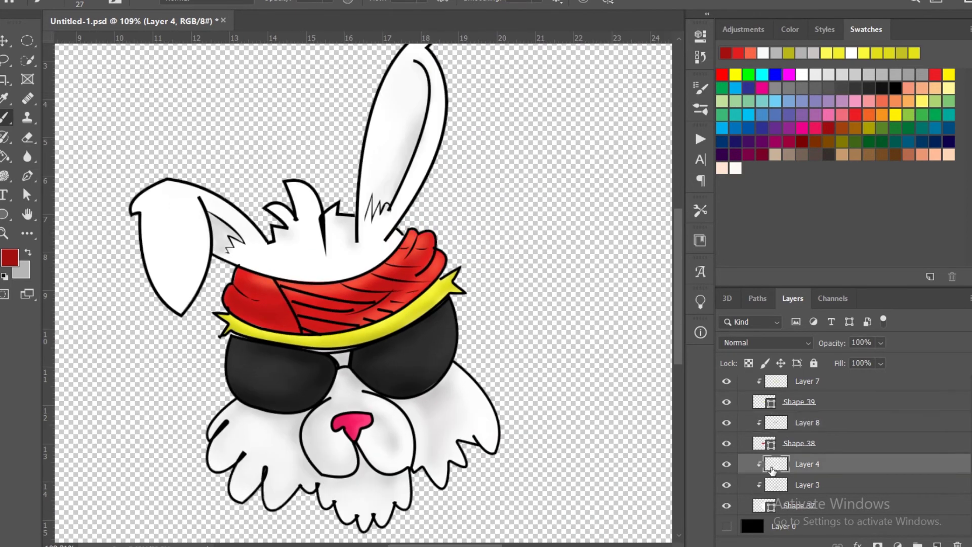
key("e")
key("alt+bracketleft")
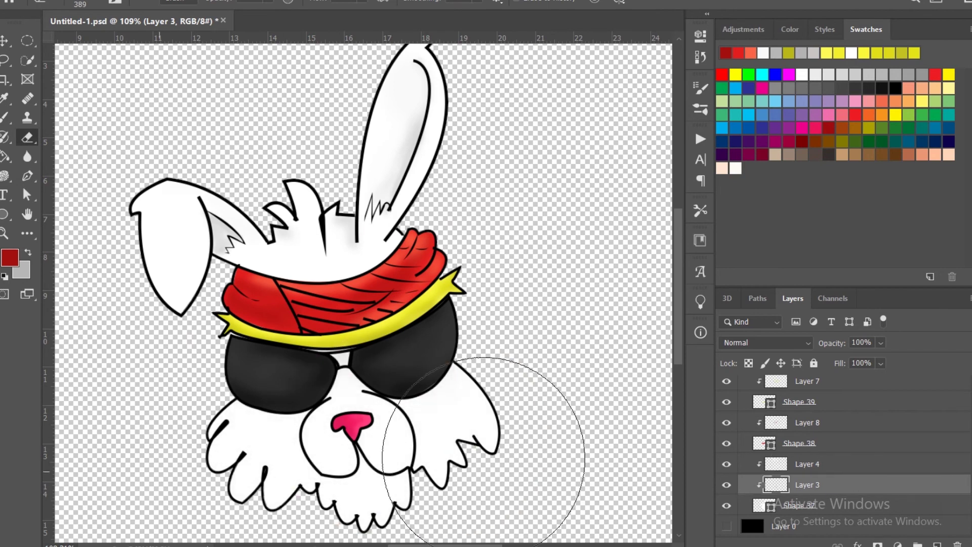
Step: Set pale cream fffde7 as a colour and swap to grey for painting
key("i")
left_click(401, 431)
left_click(9, 257)
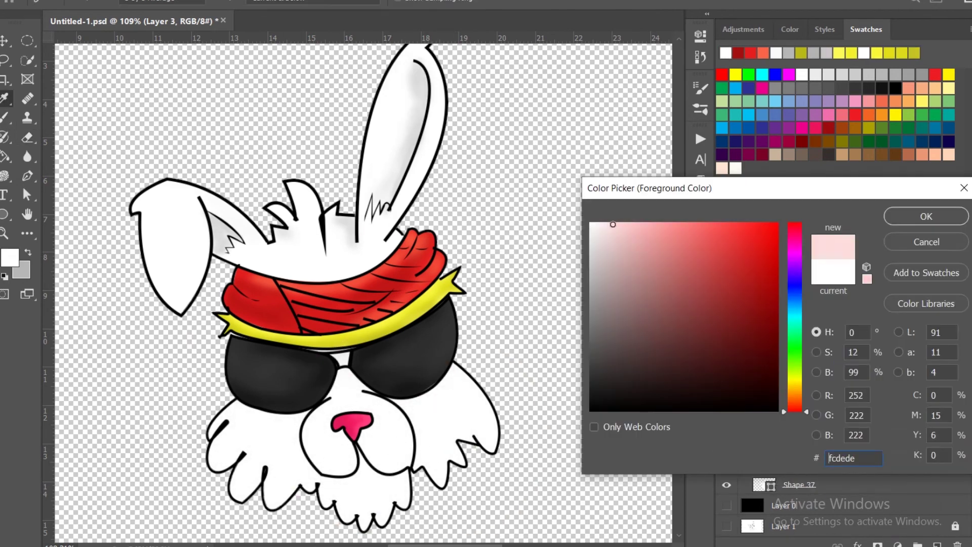
type("fffde7")
key("Return")
key("b")
scroll(448, 484, "up", 5)
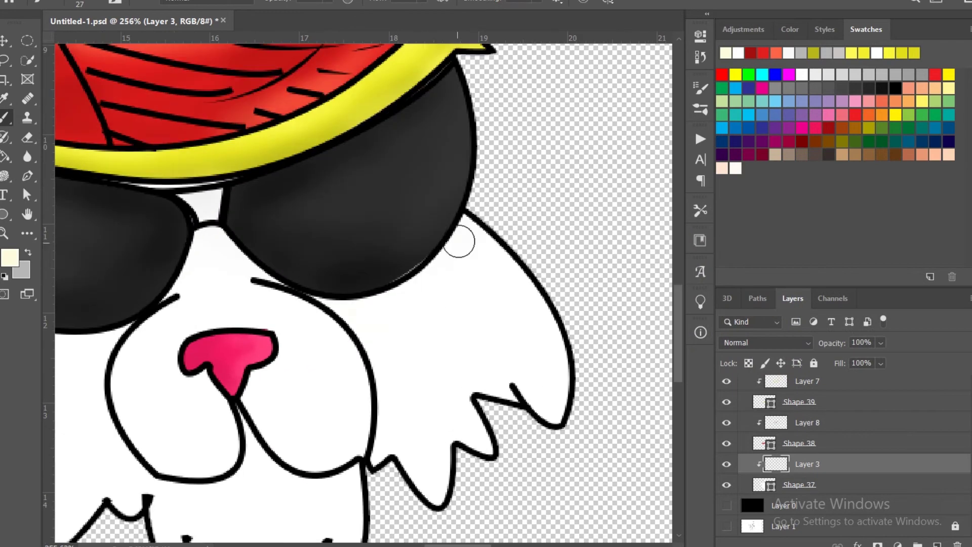
key("x")
Step: Brush grey shadows beneath both lenses and around the muzzle
left_click_drag(329, 297, 477, 239)
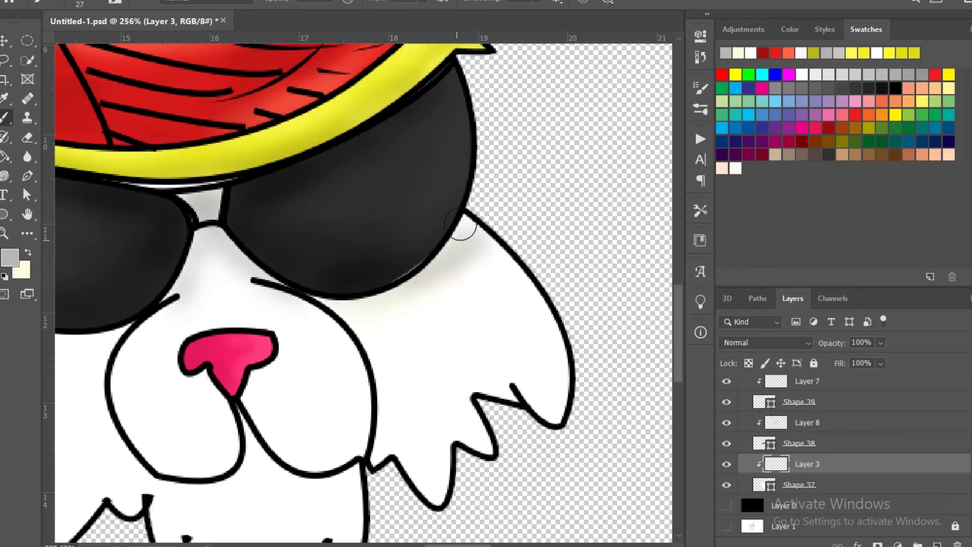
scroll(362, 315, "down", 2)
left_click_drag(362, 315, 383, 310)
mouse_move(345, 304)
left_mouse_down()
mouse_move(234, 282)
mouse_move(337, 369)
mouse_move(476, 390)
left_mouse_up()
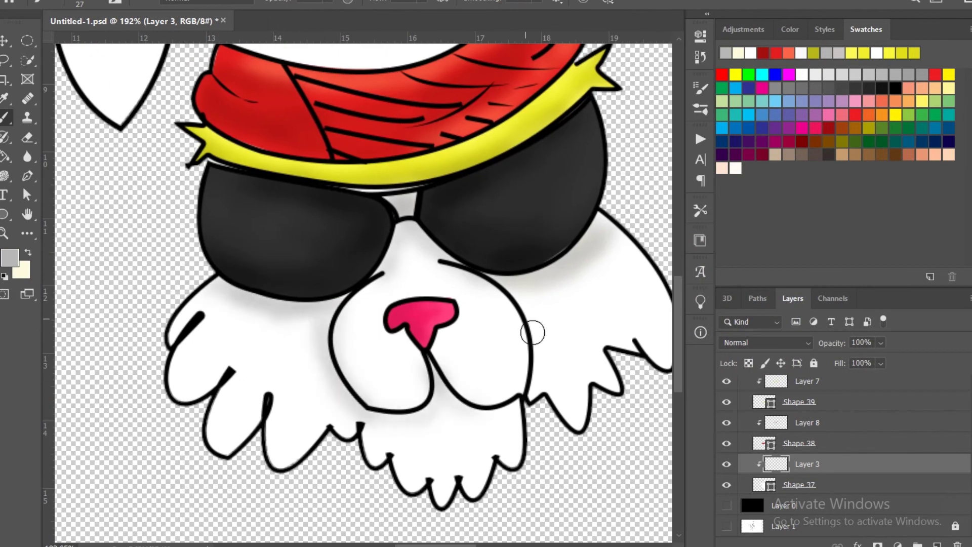
scroll(454, 302, "down", 1)
scroll(454, 302, "right", 3)
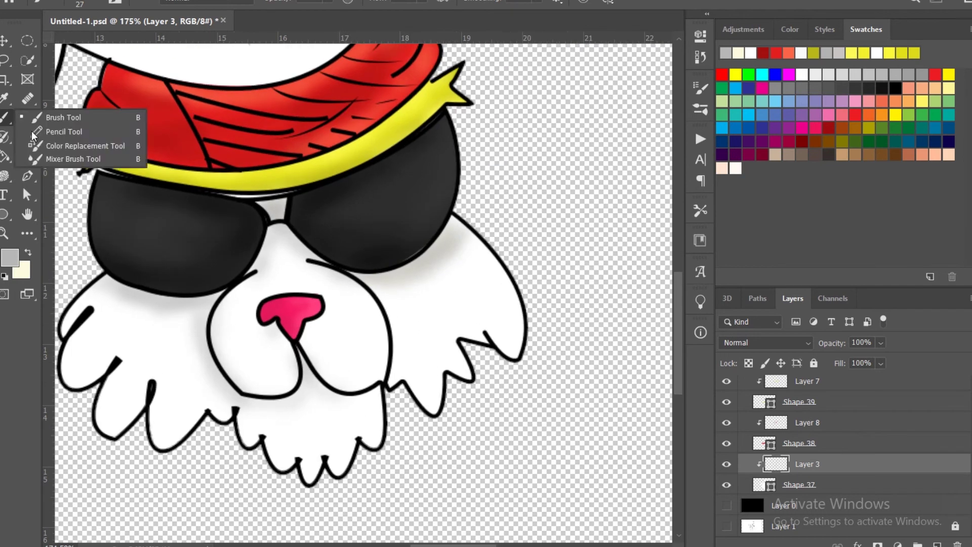
scroll(446, 261, "up", 2)
left_click_drag(385, 304, 446, 223)
scroll(441, 223, "down", 3)
Step: Make pure white the painting colour and bring the glasses and nose into view
key("x")
left_click(10, 257)
left_click(593, 213)
left_click(928, 217)
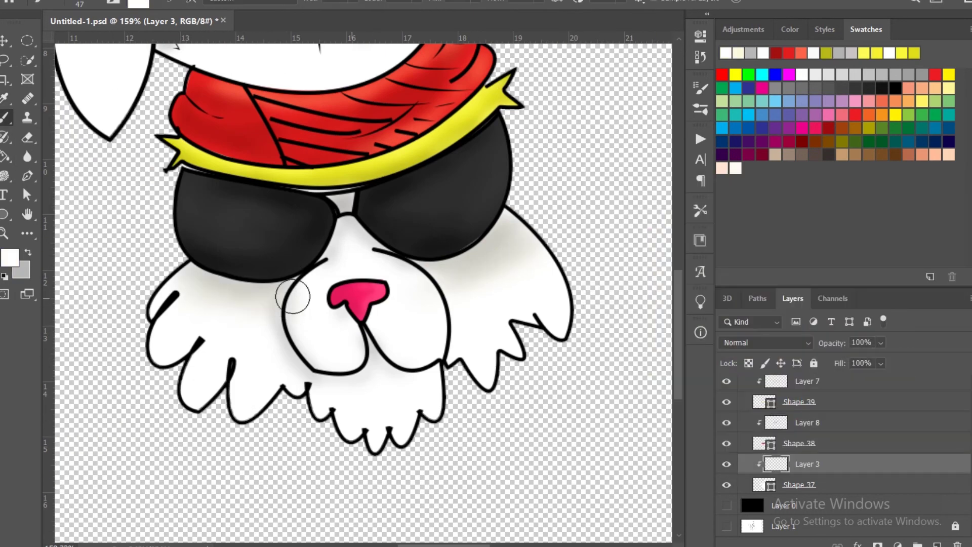
scroll(390, 372, "up", 3)
mouse_move(206, 363)
left_mouse_down()
mouse_move(499, 326)
mouse_move(171, 367)
left_mouse_up()
scroll(225, 208, "down", 5)
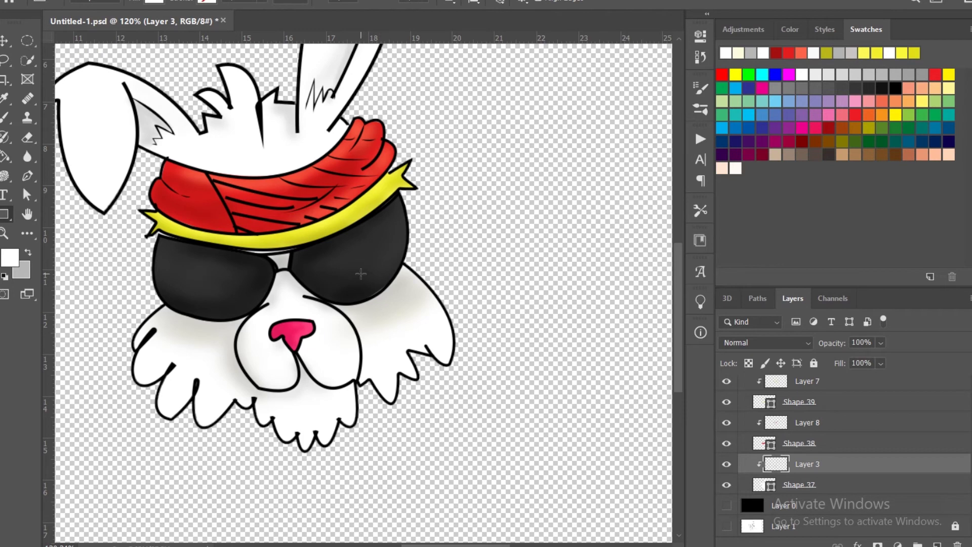
Step: Draw a white-filled rectangle over the right sunglass lens on Layer 6
key("v")
left_click(362, 275)
key("u")
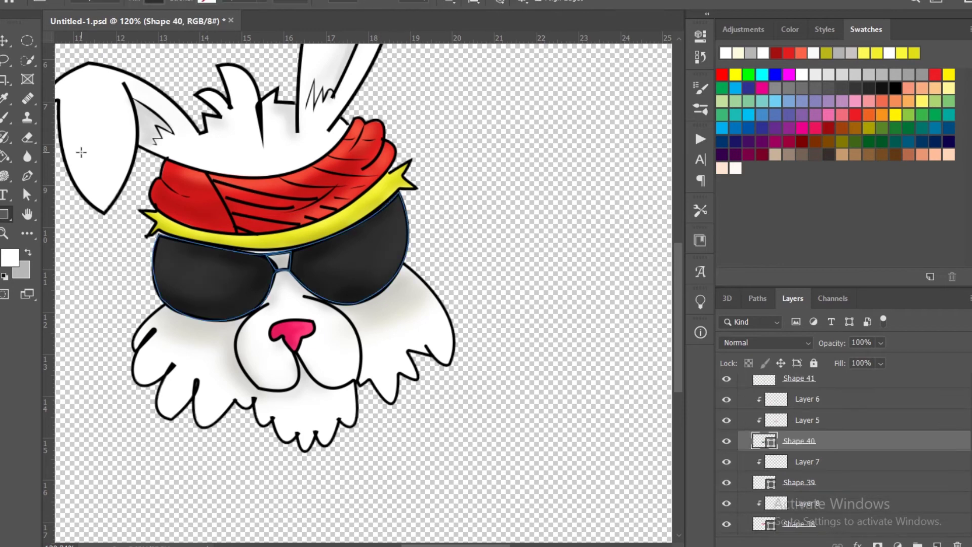
left_click(206, 2)
left_click(471, 172)
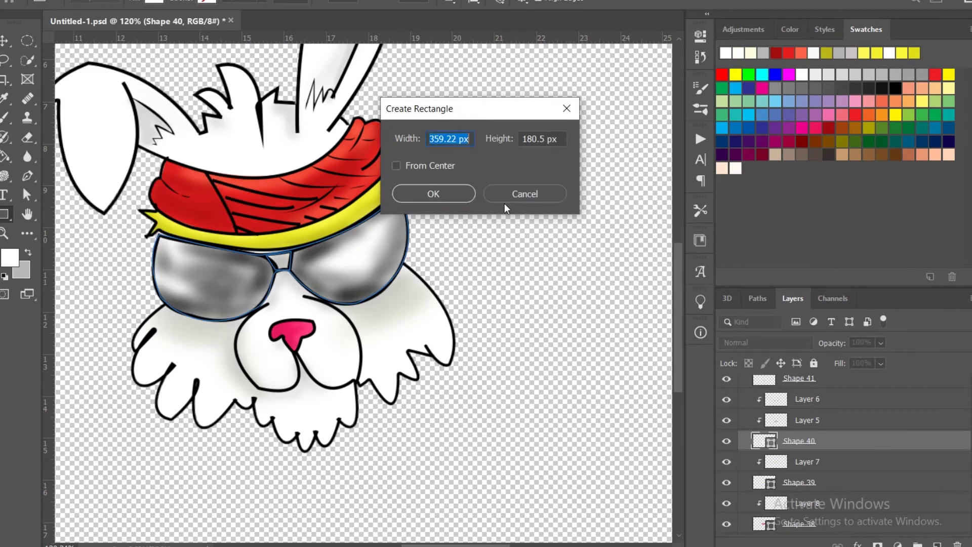
key("Escape")
left_click(807, 399)
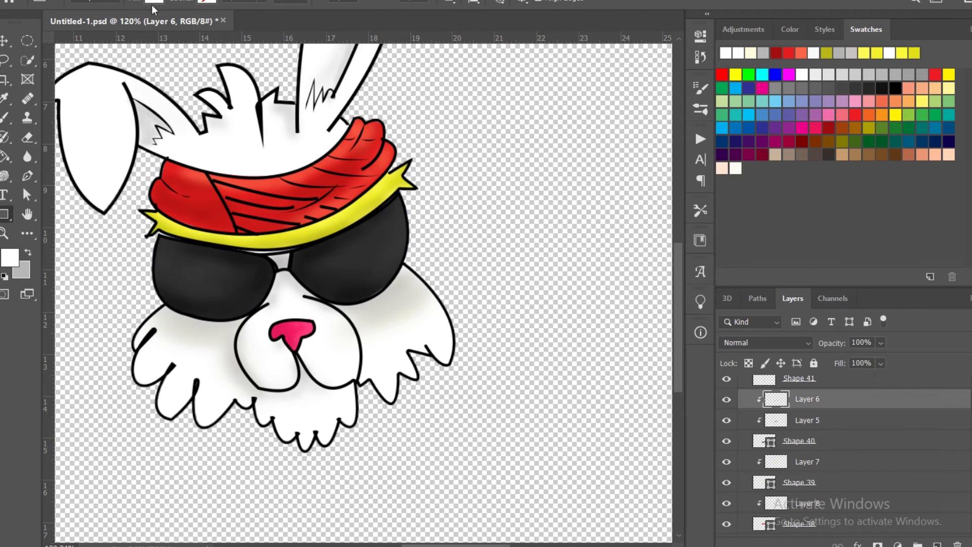
left_click(155, 1)
left_click(223, 26)
left_click(869, 215)
mouse_move(395, 201)
left_mouse_down()
mouse_move(323, 293)
mouse_move(371, 304)
left_mouse_up()
Step: Clip the rectangle to the lens and slant it into a diagonal stripe
left_click(775, 409, "alt")
key("ctrl+t")
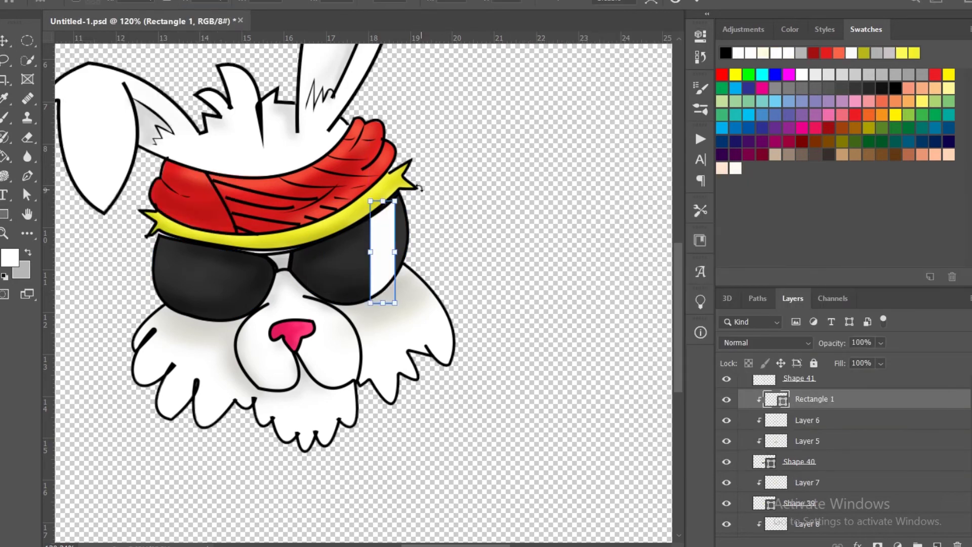
left_click_drag(397, 201, 390, 202)
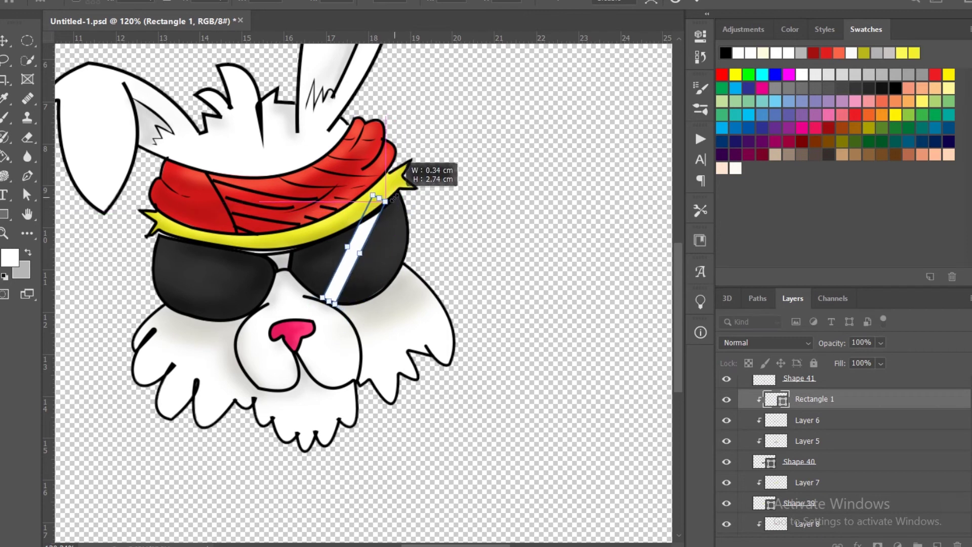
key("Return")
Step: Copy the stripe onto the left lens and set both stripes to about 45% opacity
key("v")
left_click_drag(306, 279, 165, 301)
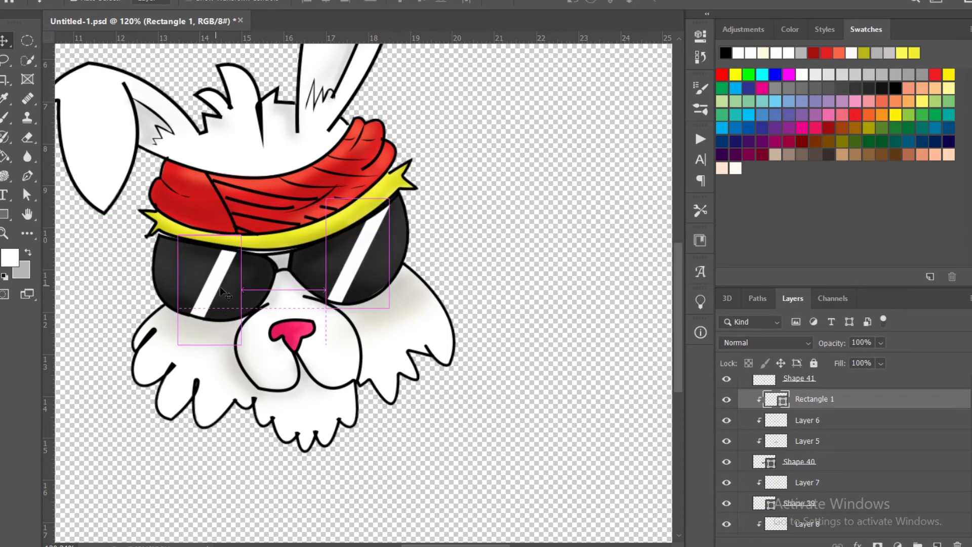
scroll(267, 274, "up", 2)
left_click(814, 421, "shift")
left_click(881, 343)
left_click_drag(901, 359, 860, 362)
left_click(577, 343)
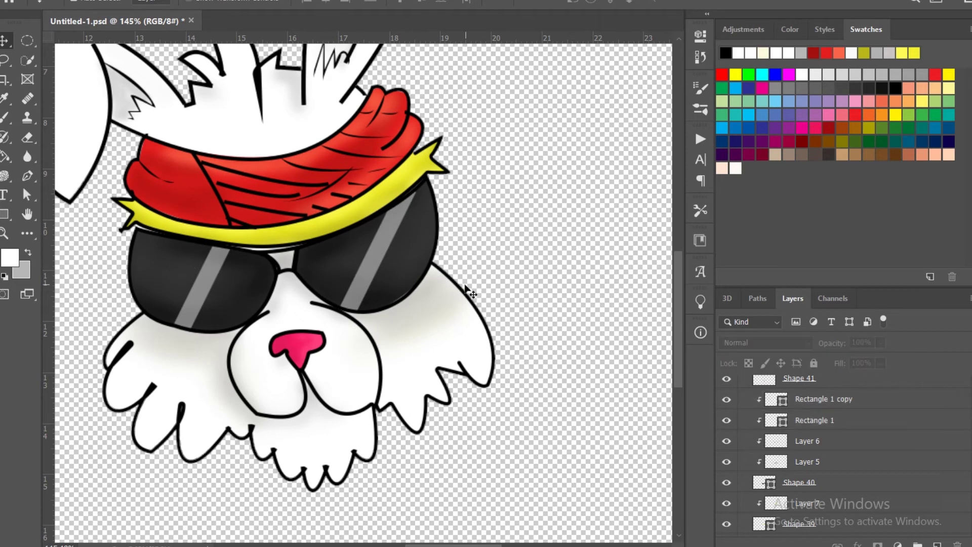
scroll(286, 308, "up", 1)
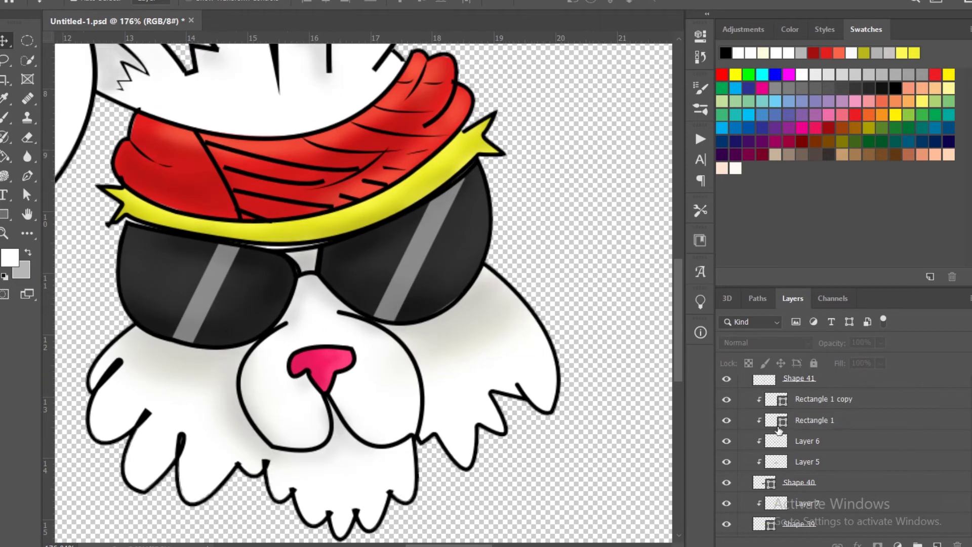
Step: Try cutting a thin wedge from the right-lens stripe with Exclude Overlapping Shapes, then undo it
left_click(782, 420)
key("p")
left_click(449, 2)
left_click(516, 70)
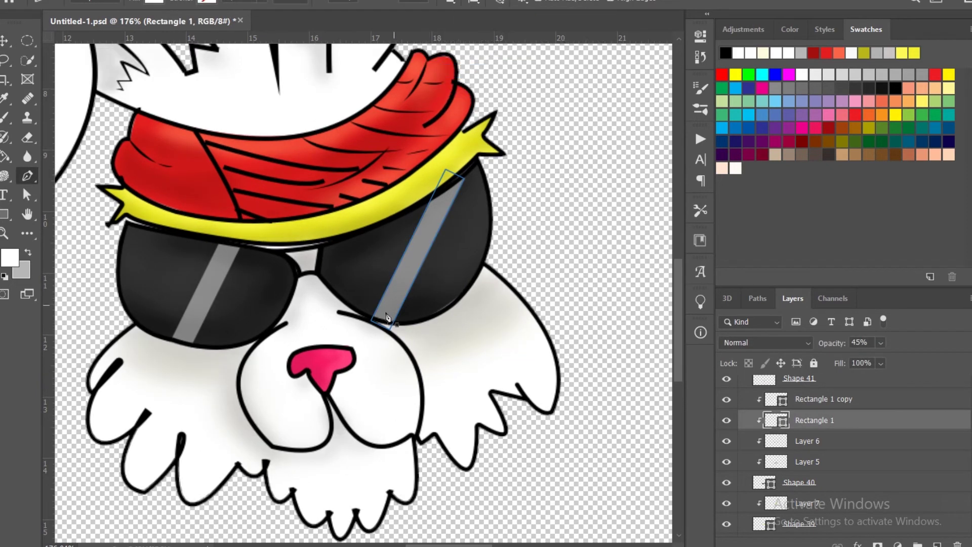
left_click(410, 274)
key("Return")
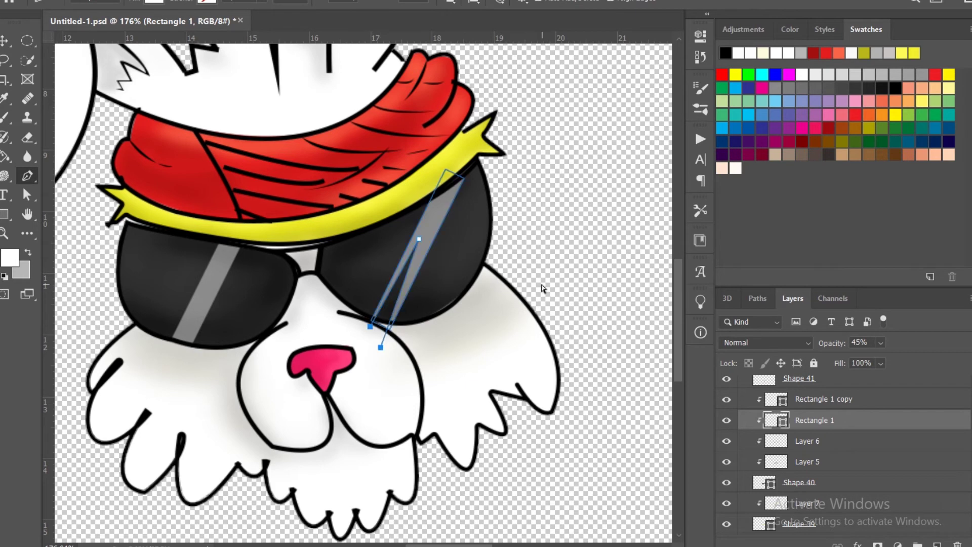
scroll(496, 319, "down", 2)
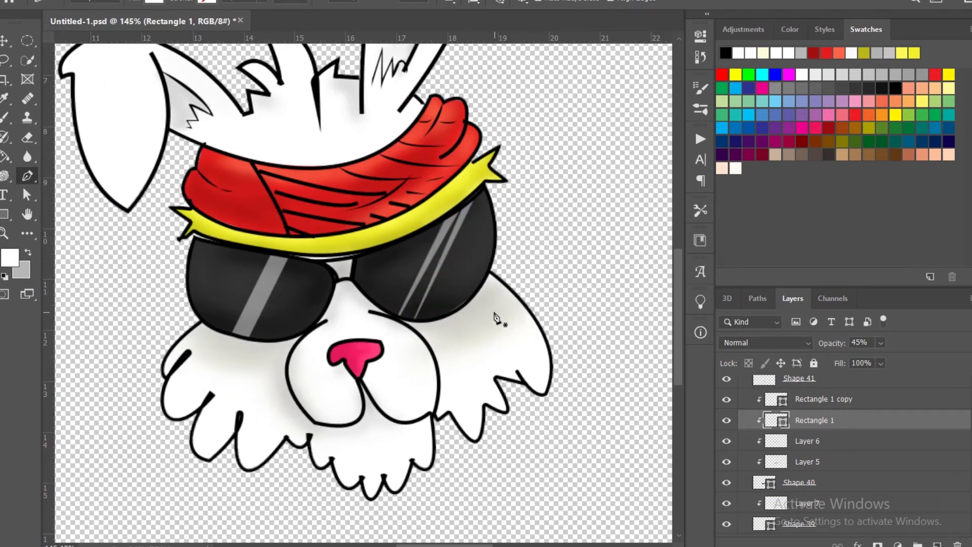
key("ctrl+z")
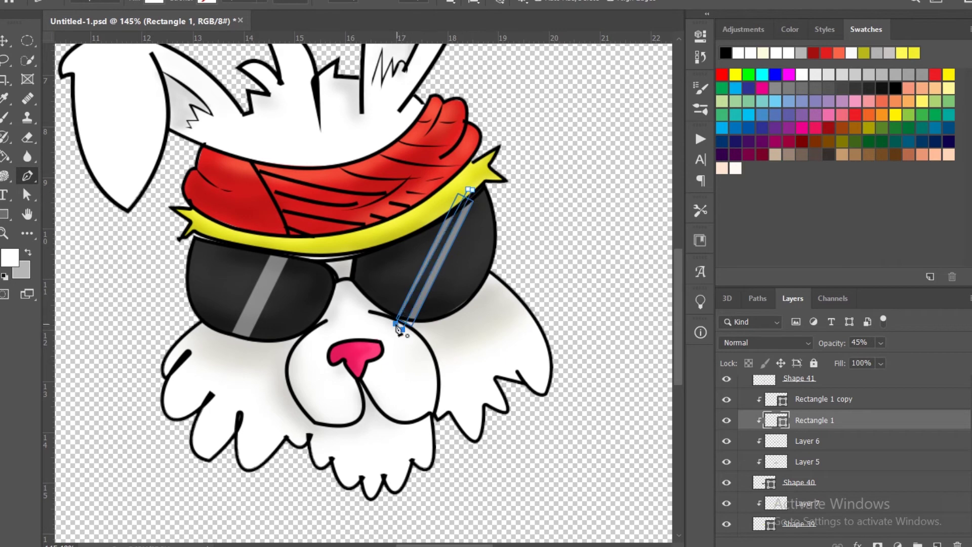
scroll(463, 341, "down", 4)
scroll(459, 344, "up", 1)
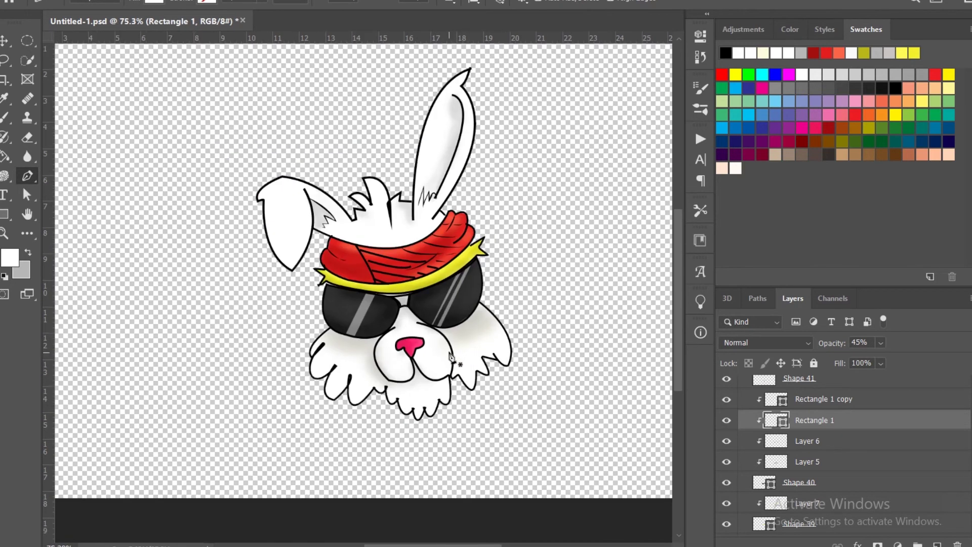
scroll(450, 356, "up", 2)
Step: Select the face shading layer and paint white over the cheeks
key("v")
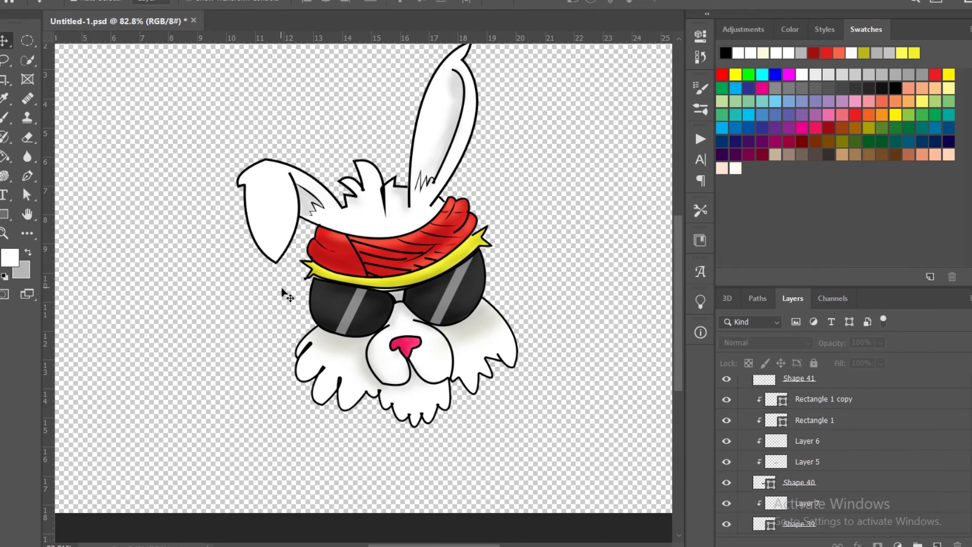
key("ctrl+1")
left_click(530, 343)
left_click(726, 488)
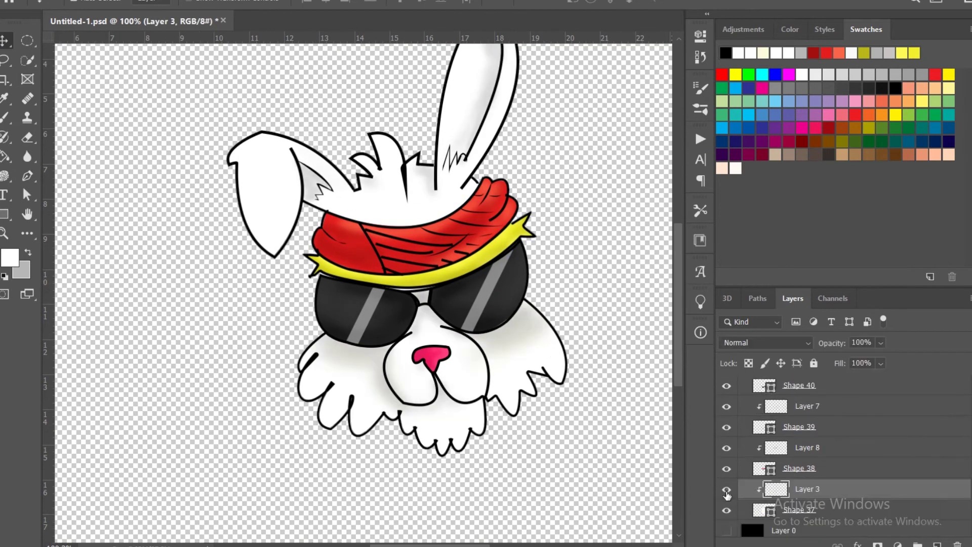
key("b")
mouse_move(531, 423)
left_mouse_down()
mouse_move(423, 434)
mouse_move(554, 424)
left_mouse_up()
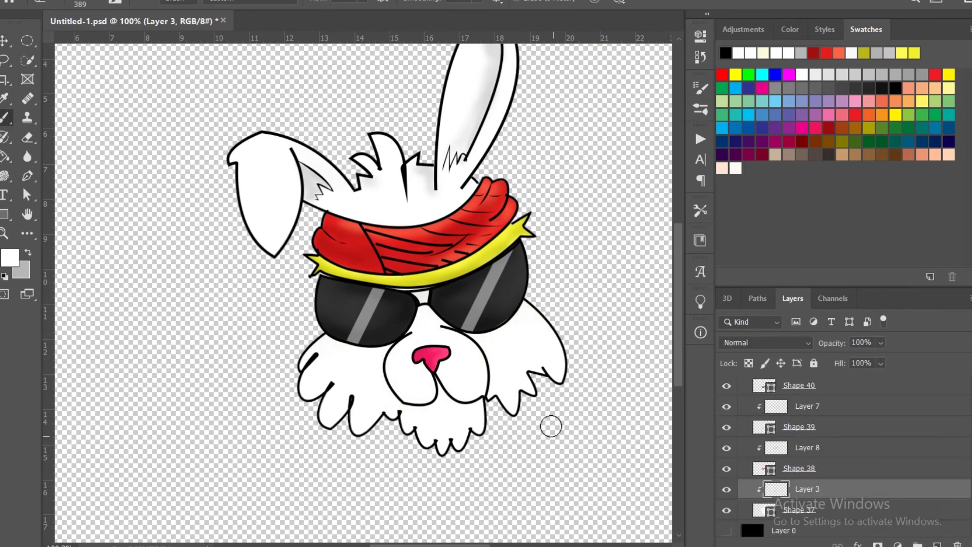
Step: Paint soft light-grey shading under the left lens and shrink the brush to size 12
scroll(503, 349, "up", 3)
left_click(527, 339, "alt")
left_click(10, 257)
left_click(945, 217)
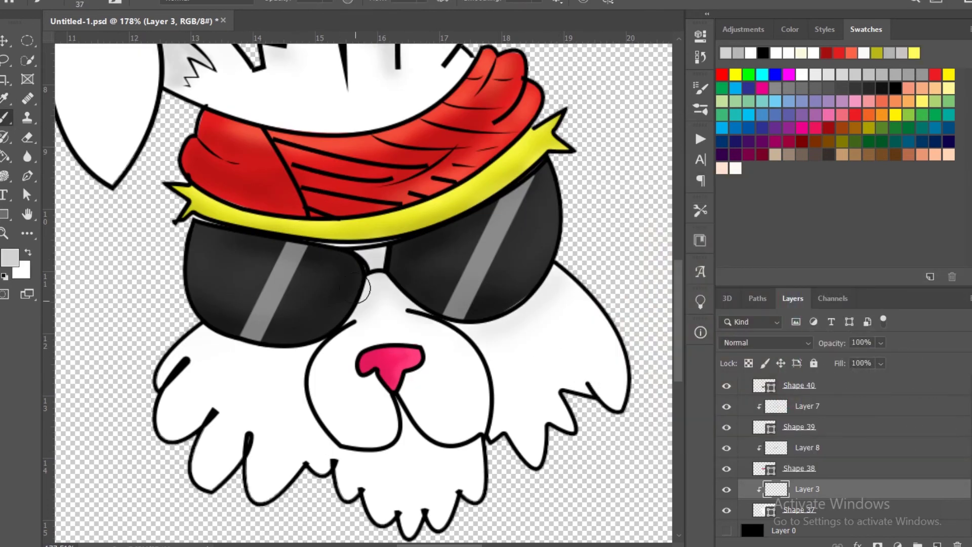
mouse_move(319, 352)
left_mouse_down()
mouse_move(310, 370)
mouse_move(412, 429)
left_mouse_up()
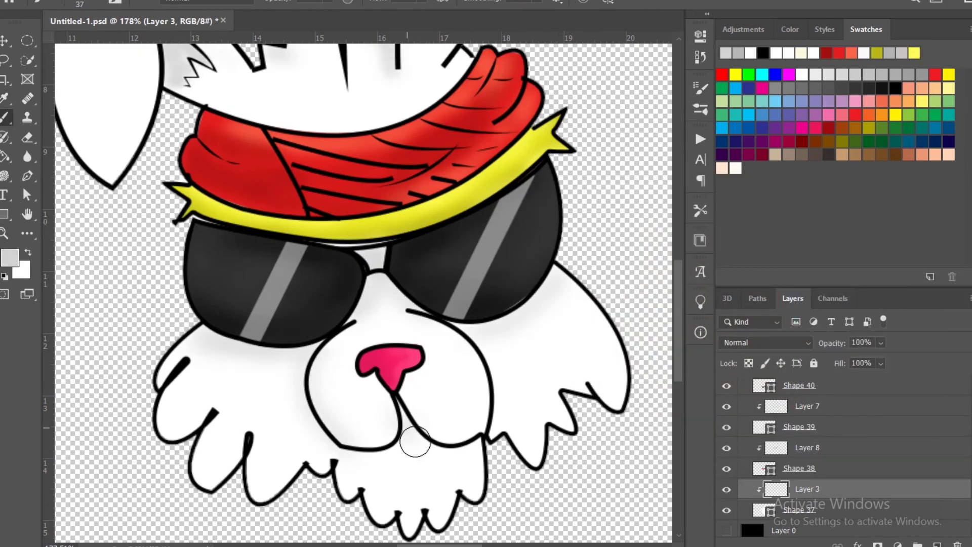
scroll(303, 311, "down", 2)
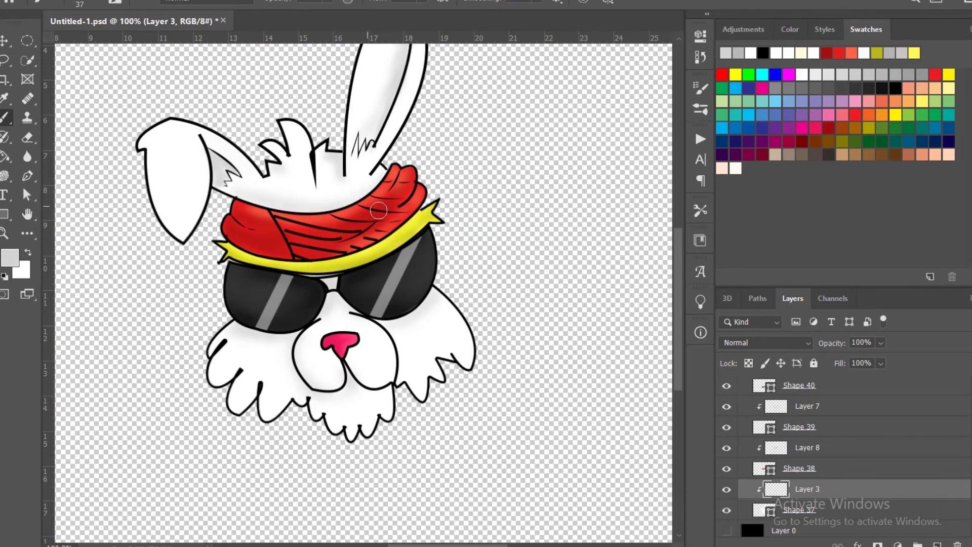
scroll(340, 178, "up", 3)
left_click_drag(318, 133, 330, 153)
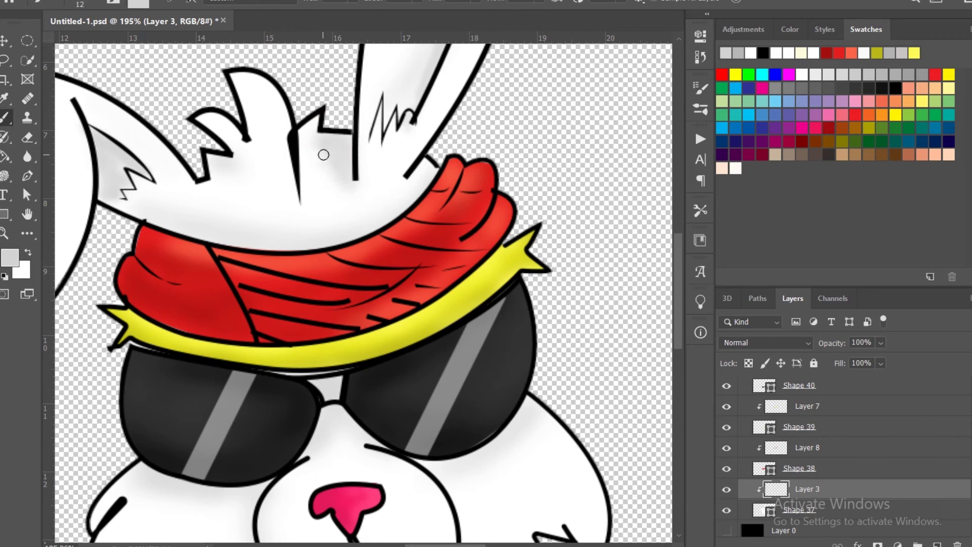
scroll(329, 253, "down", 2)
scroll(345, 406, "down", 1)
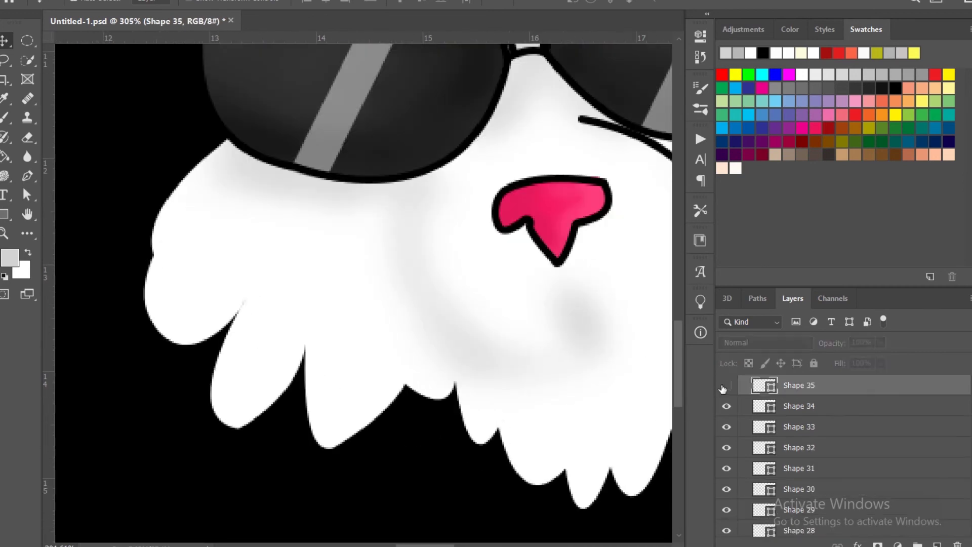
Step: Erase the stray dark mark on the rabbit's lower fur
right_click(850, 399)
key("Escape")
key("e")
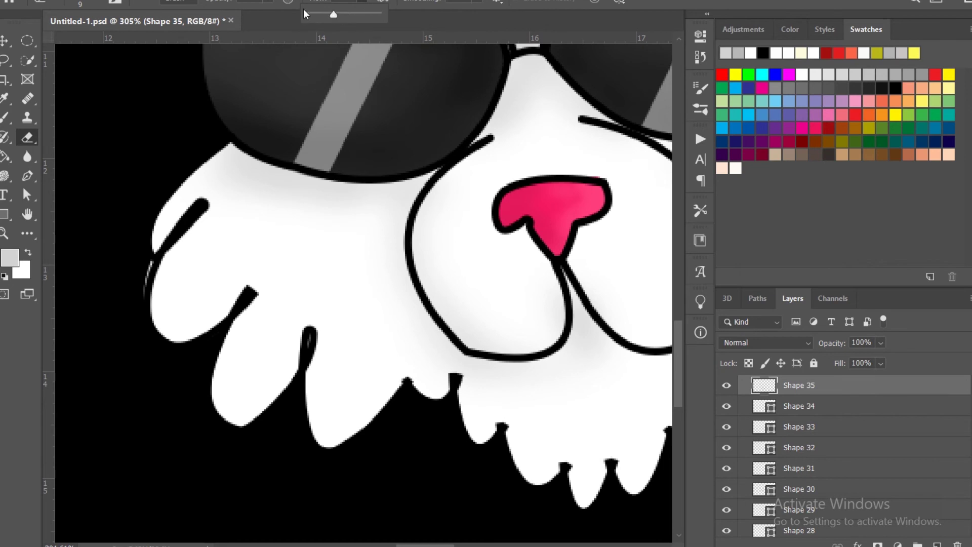
scroll(306, 370, "up", 2)
left_click_drag(295, 355, 314, 351)
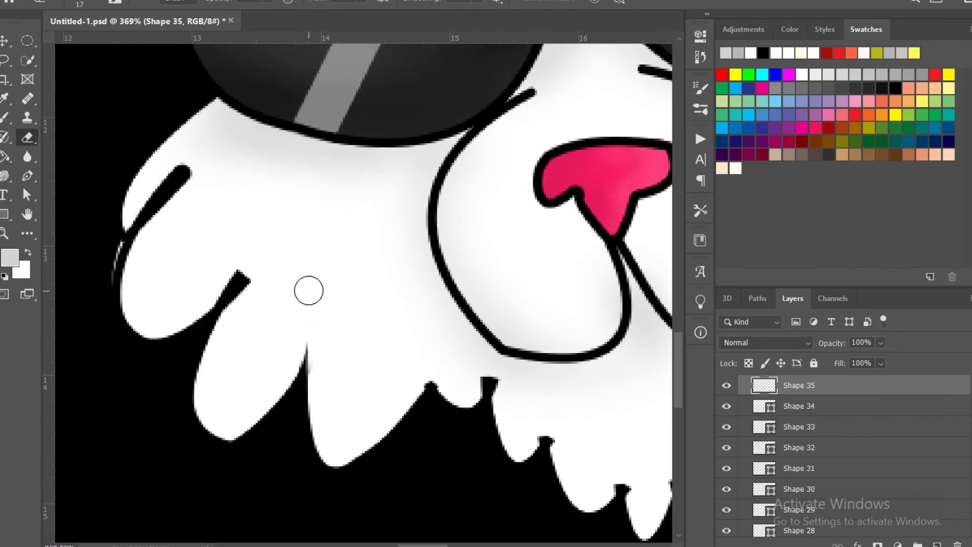
scroll(799, 425, "down", 10)
Step: Hide the black background layer and adjust the brush settings while inspecting the line art
left_click(727, 505)
right_click(239, 175)
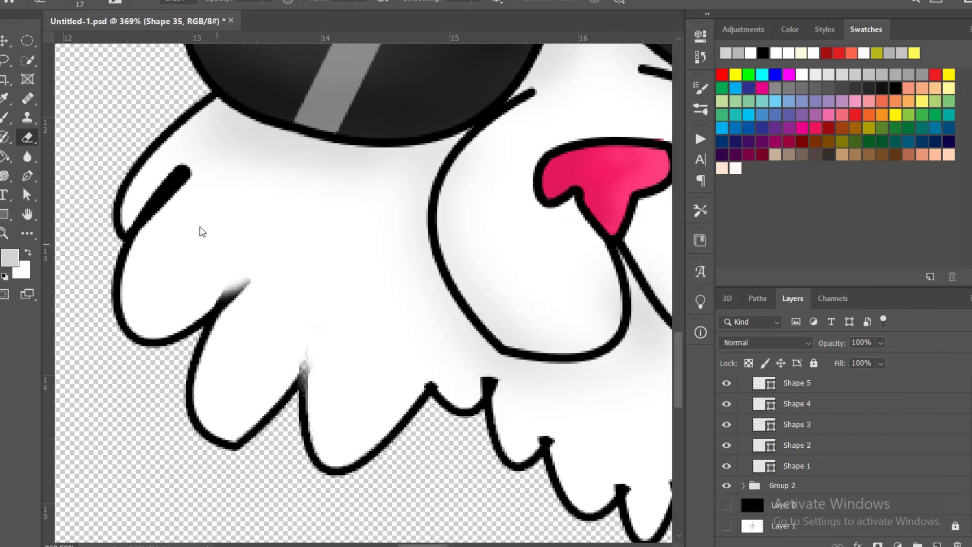
scroll(211, 281, "up", 4)
scroll(237, 237, "down", 3)
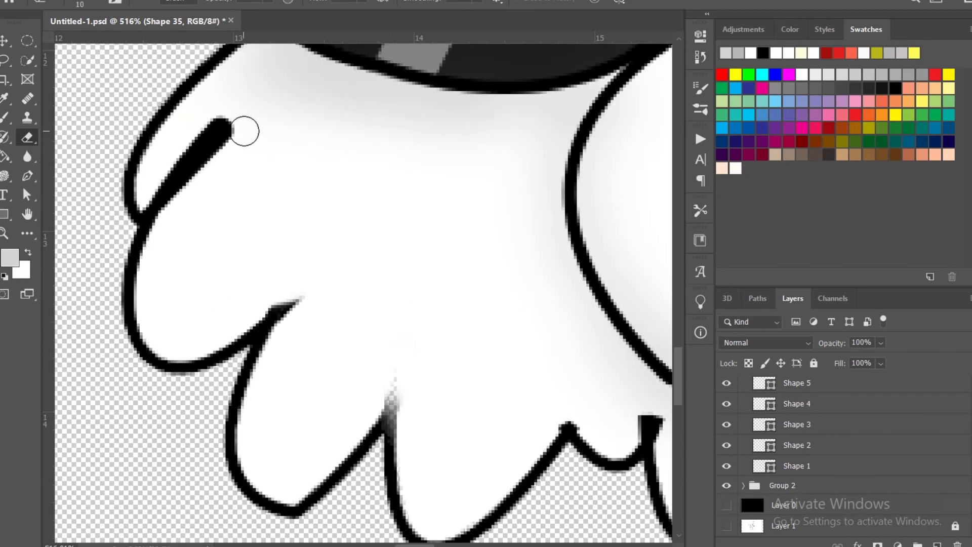
scroll(268, 121, "up", 2)
scroll(280, 224, "down", 3)
scroll(430, 319, "down", 3)
scroll(403, 304, "up", 3)
scroll(229, 304, "down", 3)
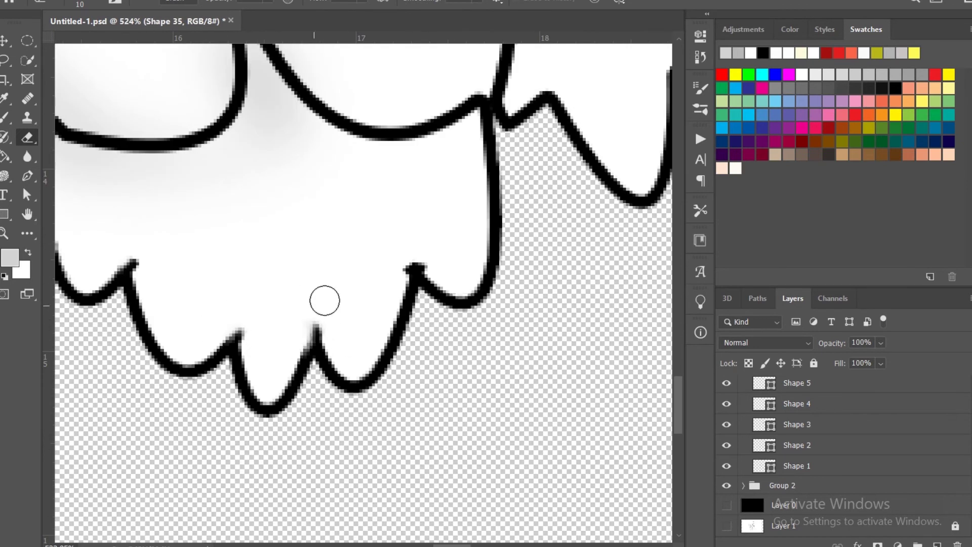
scroll(322, 307, "down", 2)
scroll(336, 227, "up", 1)
scroll(412, 235, "up", 3)
scroll(419, 235, "down", 3)
scroll(282, 278, "up", 3)
scroll(184, 200, "down", 3)
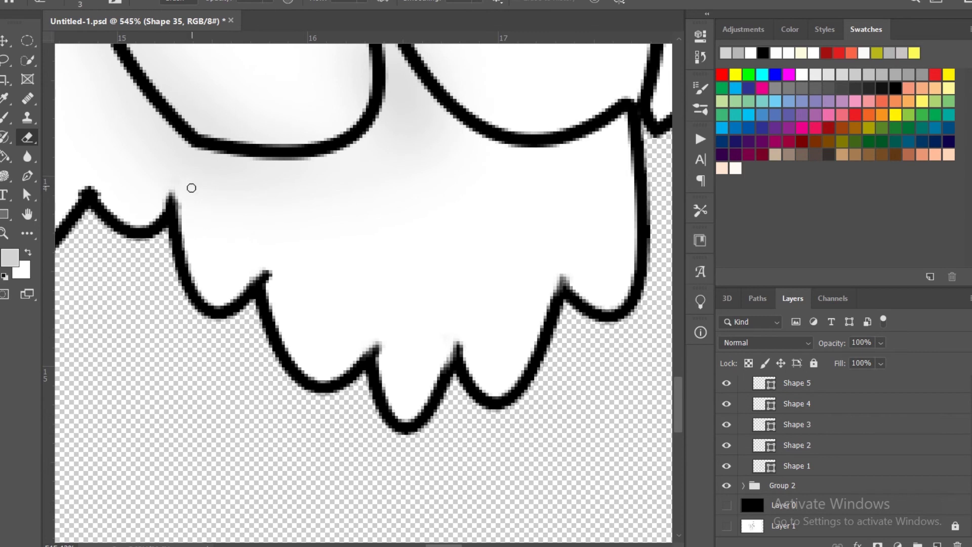
scroll(168, 188, "down", 5)
scroll(213, 71, "up", 3)
Step: Rasterize the Shape 3 layer
right_click(790, 424)
left_click(618, 174)
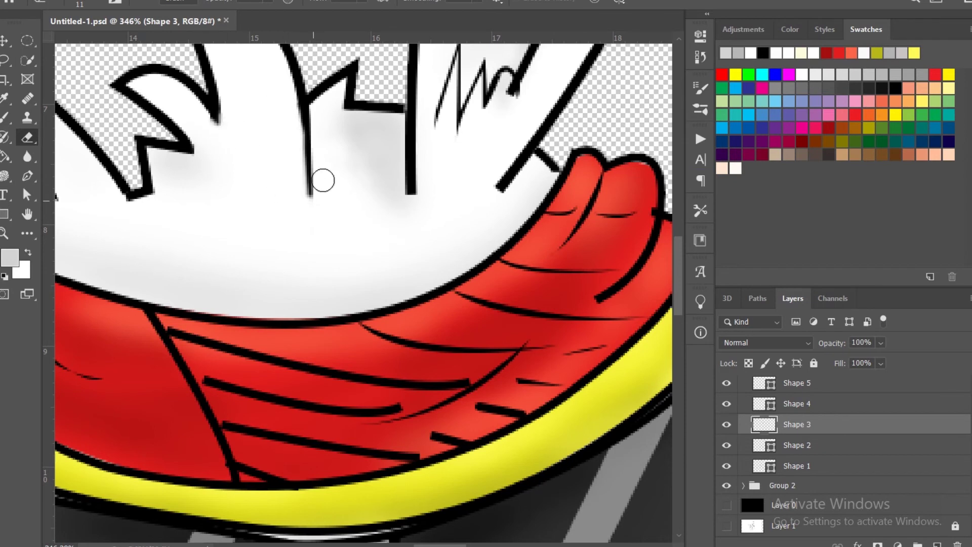
scroll(319, 135, "down", 1)
scroll(326, 147, "down", 4)
scroll(258, 383, "down", 1)
scroll(258, 383, "up", 5)
Step: Touch up the fur outline gaps with a 3 px brush, finishing with black paint
left_click(203, 249)
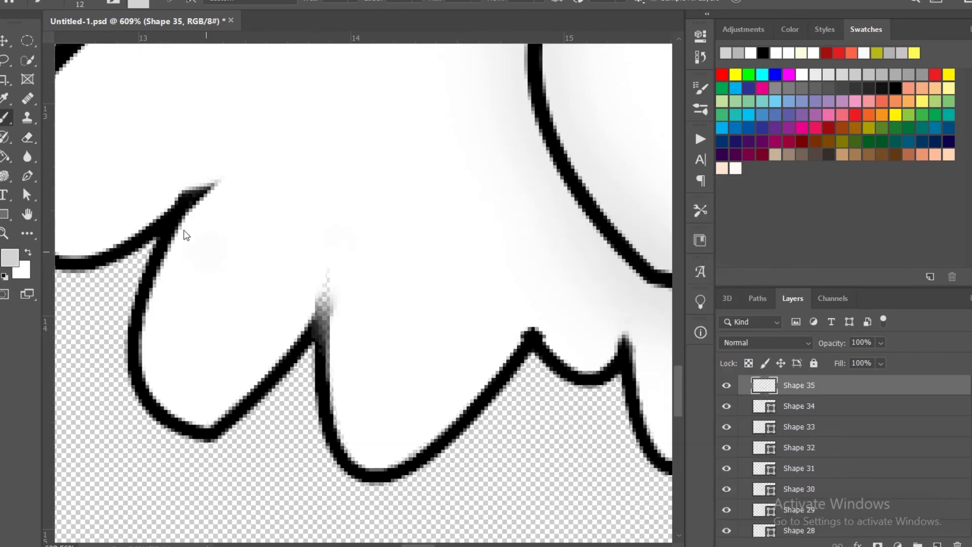
left_click_drag(321, 311, 327, 284)
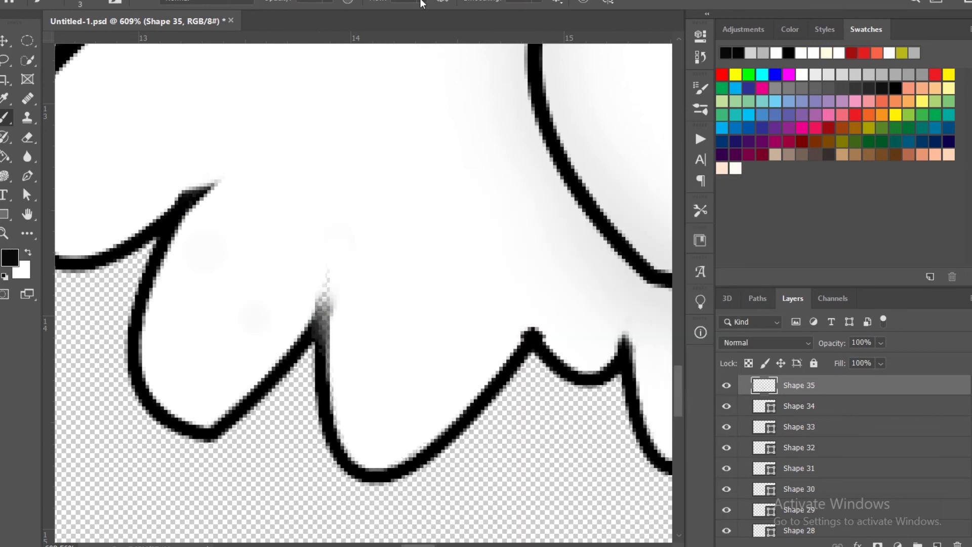
left_click(316, 321, "alt")
scroll(304, 296, "up", 4)
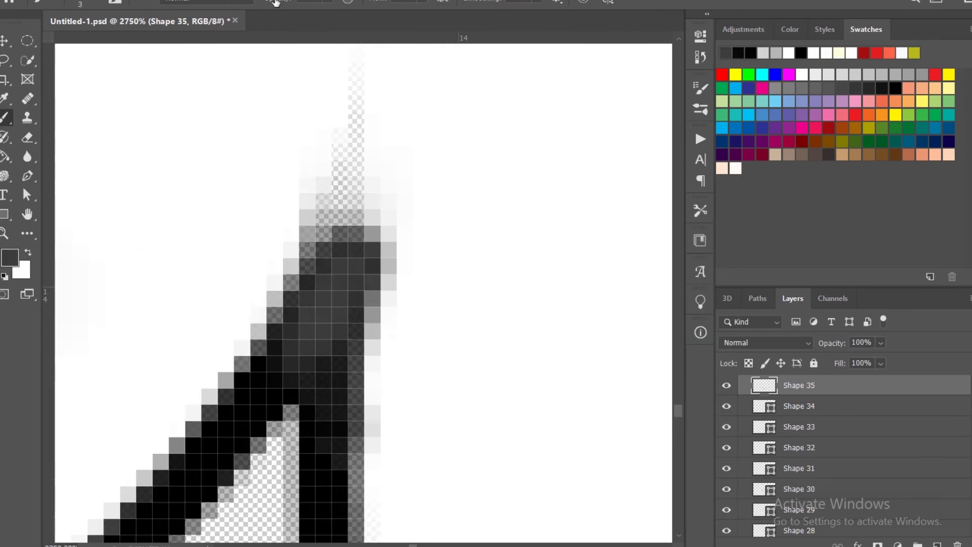
left_click(289, 304, "alt")
scroll(330, 243, "down", 5)
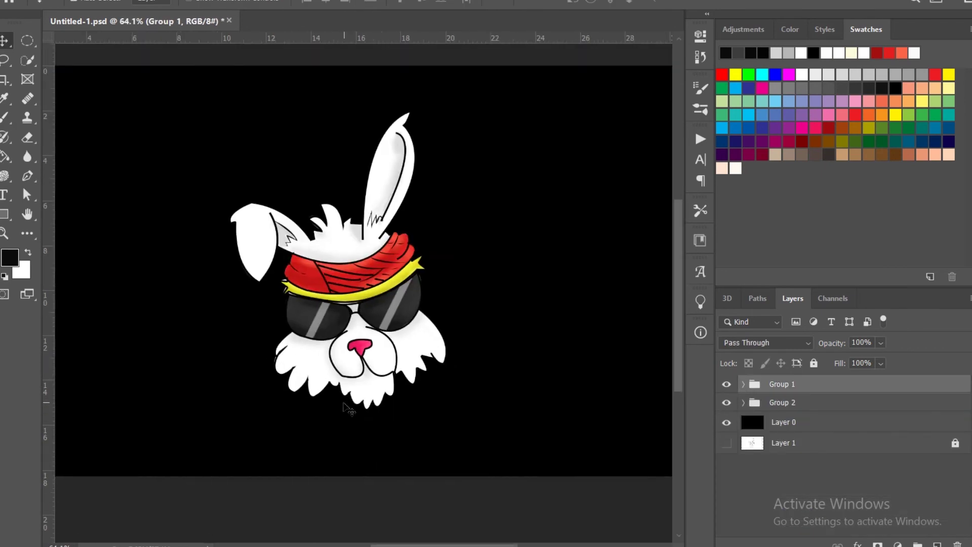
Step: Bring the fur texture into the rabbit document as Layer 10 above the face shading
scroll(348, 409, "down", 2)
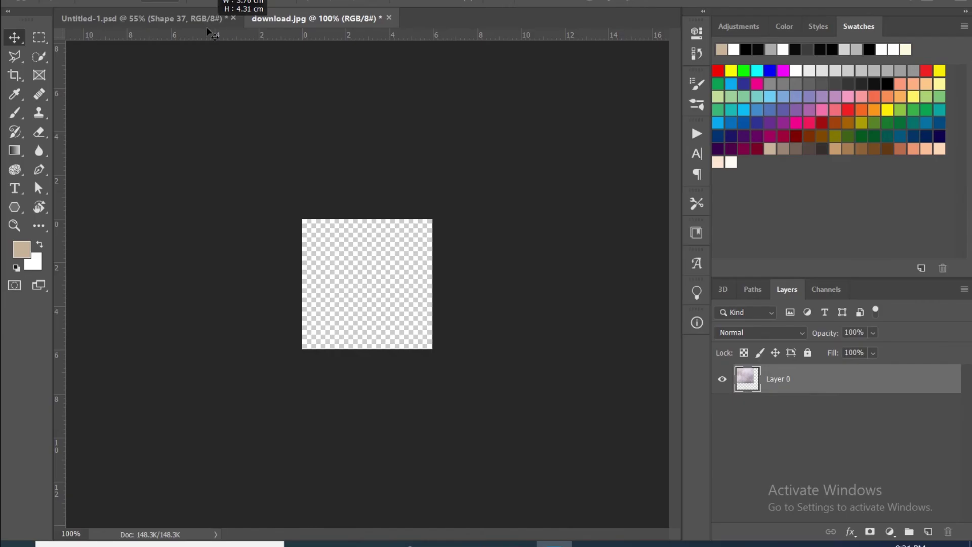
left_click_drag(348, 246, 248, 233)
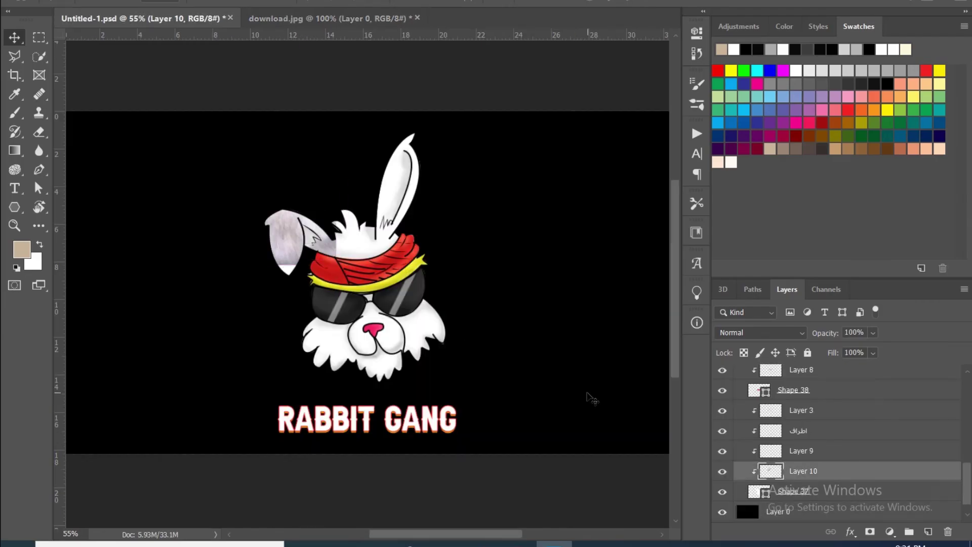
scroll(248, 233, "up", 1)
double_click(835, 471)
left_click(868, 84)
left_click_drag(836, 471, 838, 423)
Step: Rotate and warp the fur texture to follow the left ear
key("ctrl+t")
scroll(310, 227, "up", 3)
left_click_drag(400, 128, 413, 290)
key("Return")
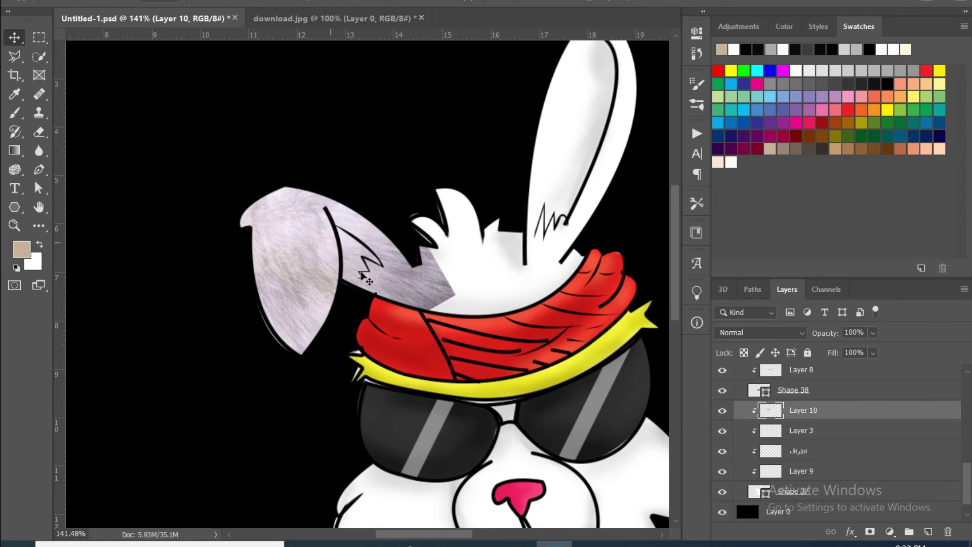
right_click(412, 290)
left_click(436, 355)
left_click_drag(324, 261, 294, 328)
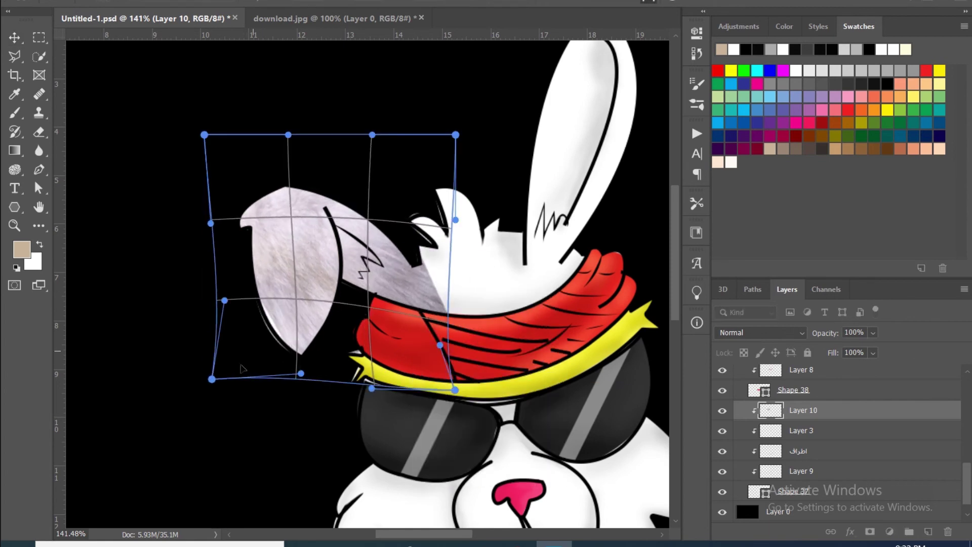
key("Return")
Step: Duplicate the fur and rotate it about 31 degrees over the right ear
key("v")
scroll(355, 279, "down", 2)
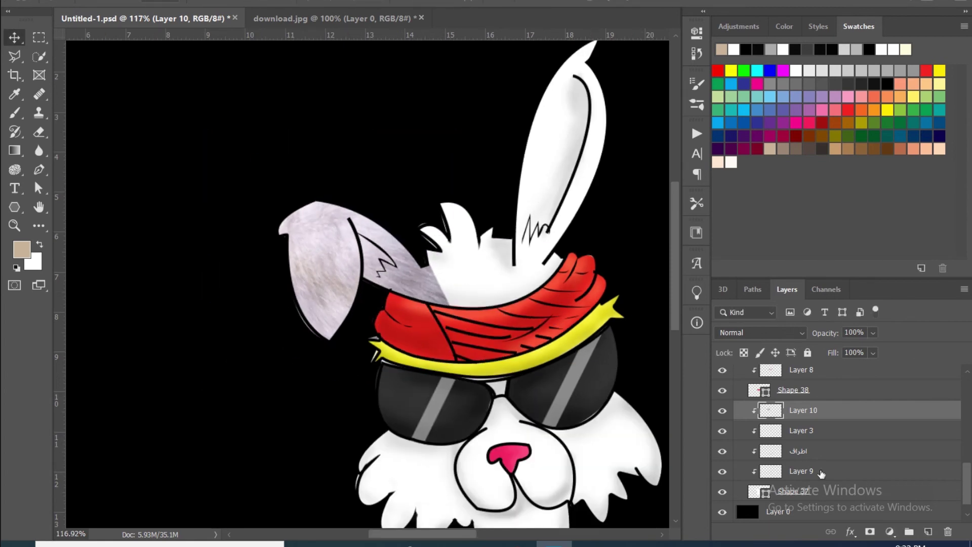
left_click_drag(552, 357, 556, 362)
key("ctrl+t")
mouse_move(562, 141)
left_mouse_down()
mouse_move(658, 215)
mouse_move(653, 243)
left_mouse_up()
scroll(535, 186, "down", 1)
left_click_drag(507, 213, 572, 235)
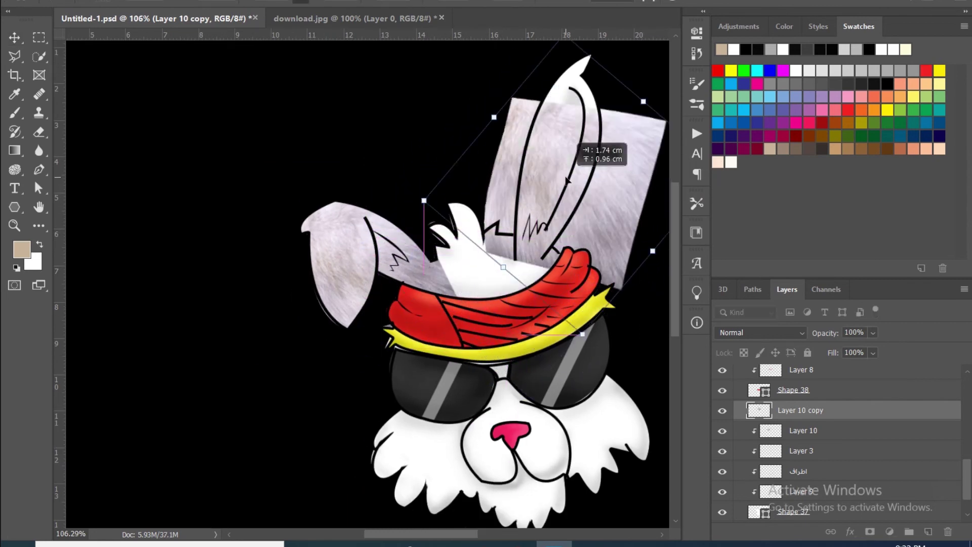
scroll(607, 203, "down", 2)
left_click_drag(486, 233, 512, 190)
key("Return")
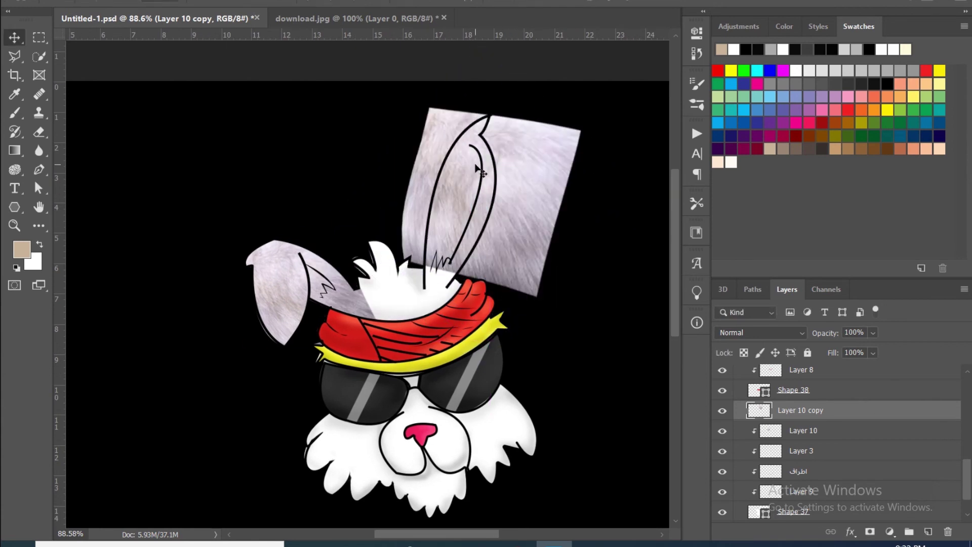
Step: Clip the fur copy to the right ear and warp it along the ear's shape
key("ctrl+alt+g")
key("ctrl+t")
left_click(649, 3)
left_click_drag(521, 235, 551, 226)
mouse_move(512, 152)
left_mouse_down()
mouse_move(501, 134)
mouse_move(509, 152)
left_mouse_up()
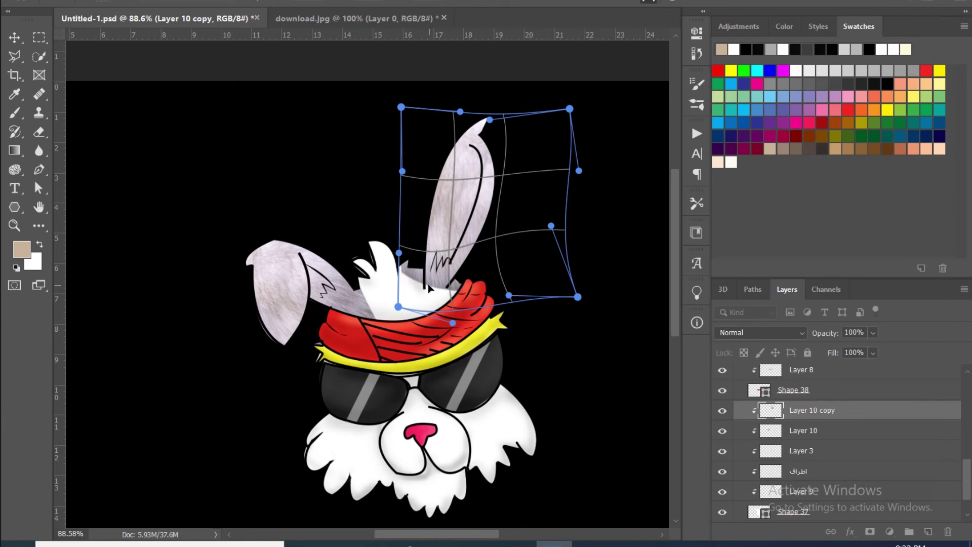
key("Return")
Step: Float and redock the rabbit document, then drag another fur piece onto the head
left_click_drag(152, 18, 314, 20)
left_click(136, 19)
mouse_move(380, 289)
left_mouse_down()
mouse_move(386, 184)
mouse_move(414, 188)
left_mouse_up()
Step: Clip the new fur layer to the head and erase the stray fur patch on the right ear
scroll(386, 183, "up", 3)
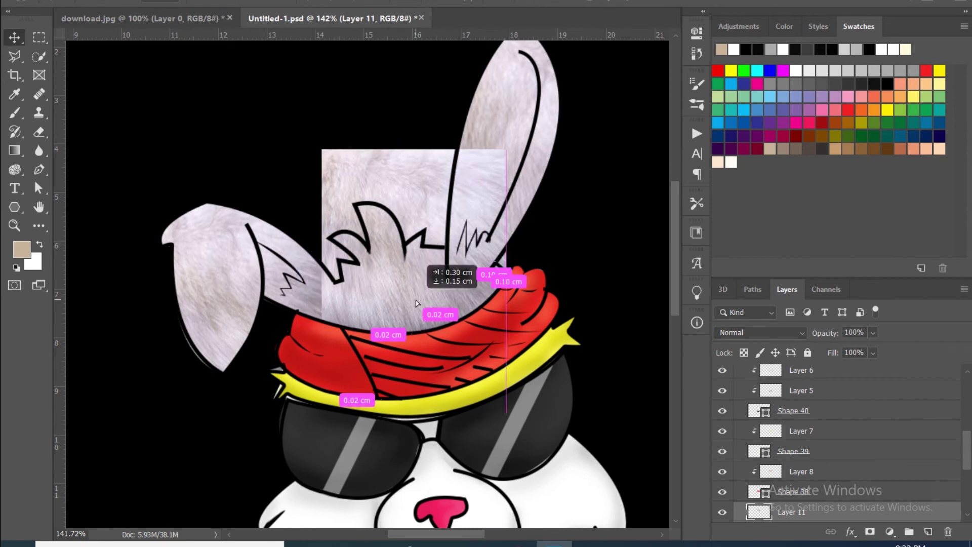
scroll(535, 359, "down", 3)
scroll(836, 446, "down", 2)
left_click(764, 446, "alt")
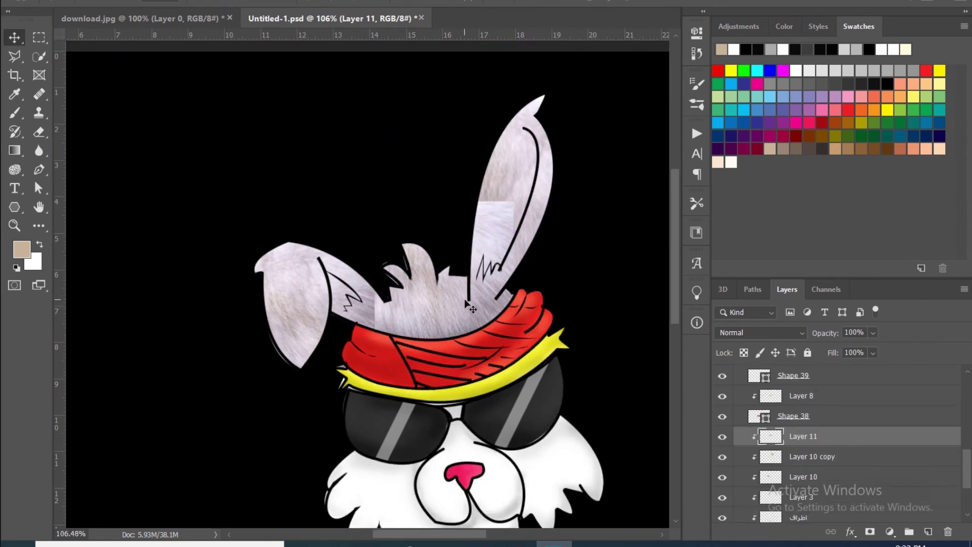
key("e")
right_click(529, 167)
key("Escape")
left_click_drag(491, 207, 493, 253)
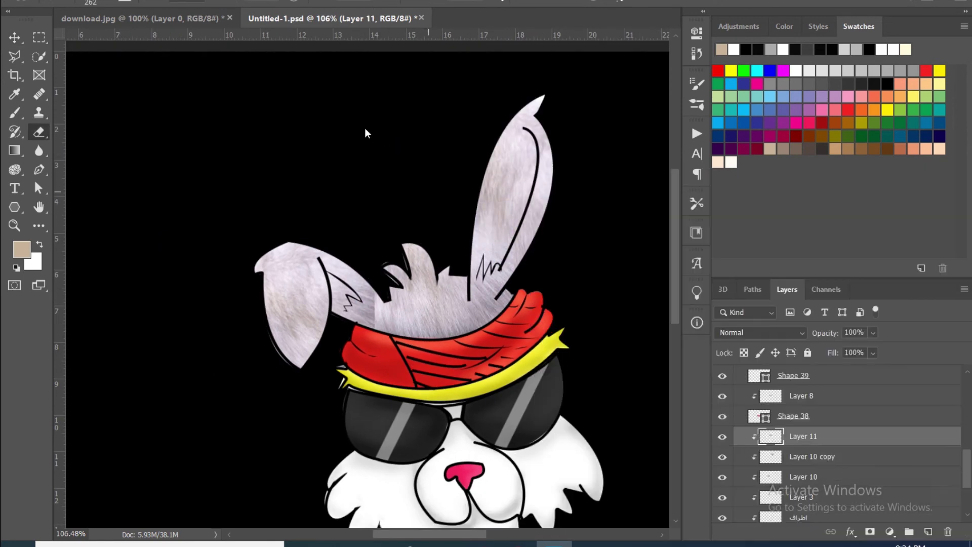
Step: Set the Brush paint colour to a light fur grey sampled from the fur
scroll(375, 334, "up", 3)
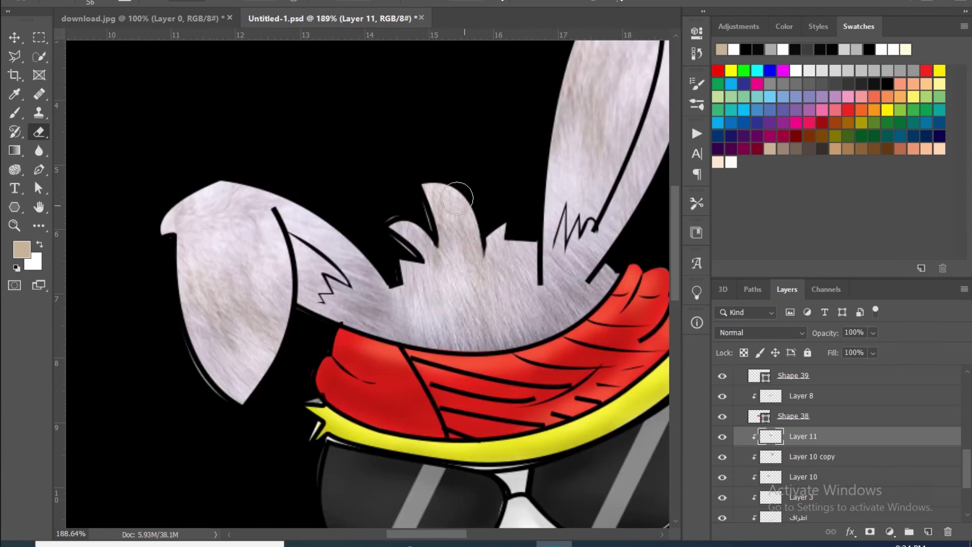
left_click(14, 113)
left_click(496, 297, "alt")
left_click(427, 298, "alt")
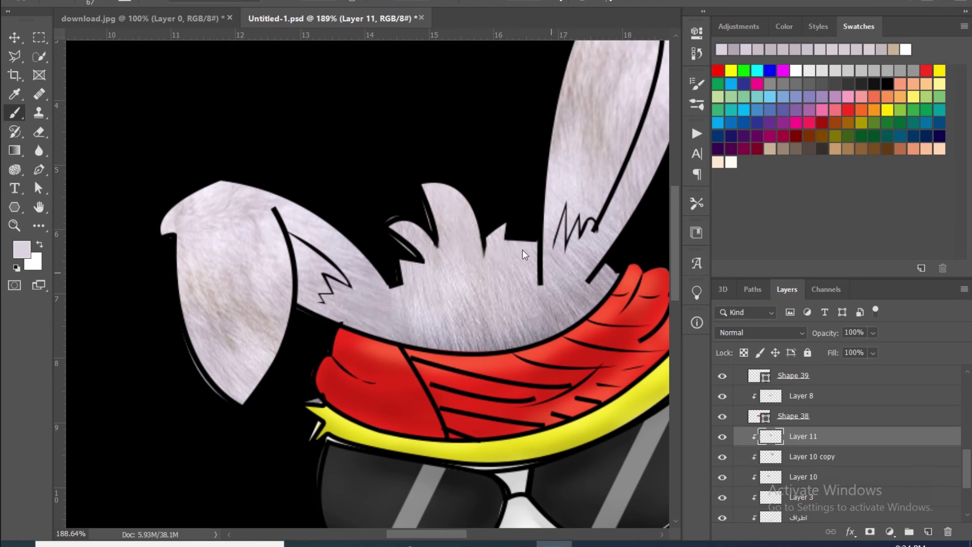
scroll(411, 302, "down", 2)
scroll(411, 302, "down", 2)
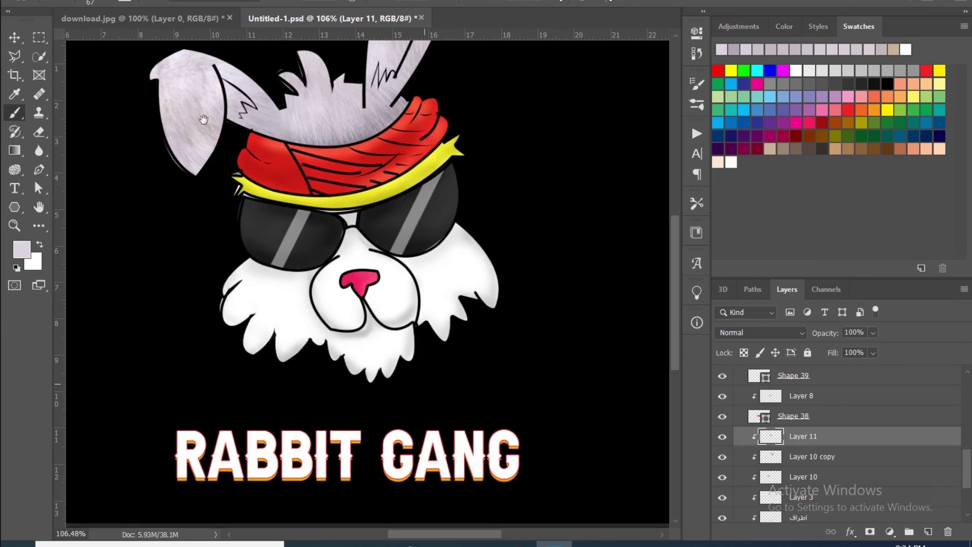
Step: Bring the fur texture from download.jpg in, rotated about 26° over the left cheek
left_click(89, 18)
key("v")
mouse_move(366, 222)
left_mouse_down()
mouse_move(311, 25)
mouse_move(368, 299)
left_mouse_up()
key("ctrl+t")
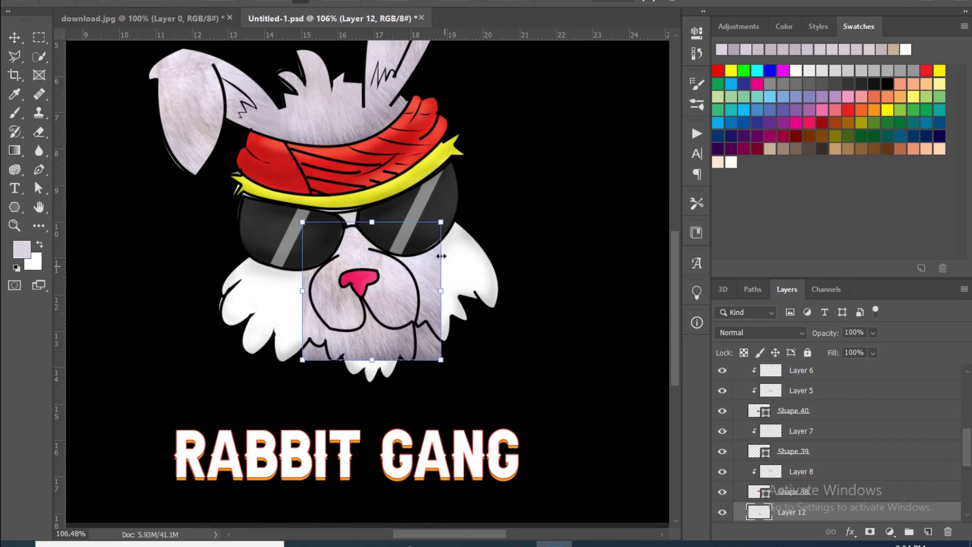
left_click_drag(455, 233, 471, 197)
left_click_drag(324, 447, 248, 324)
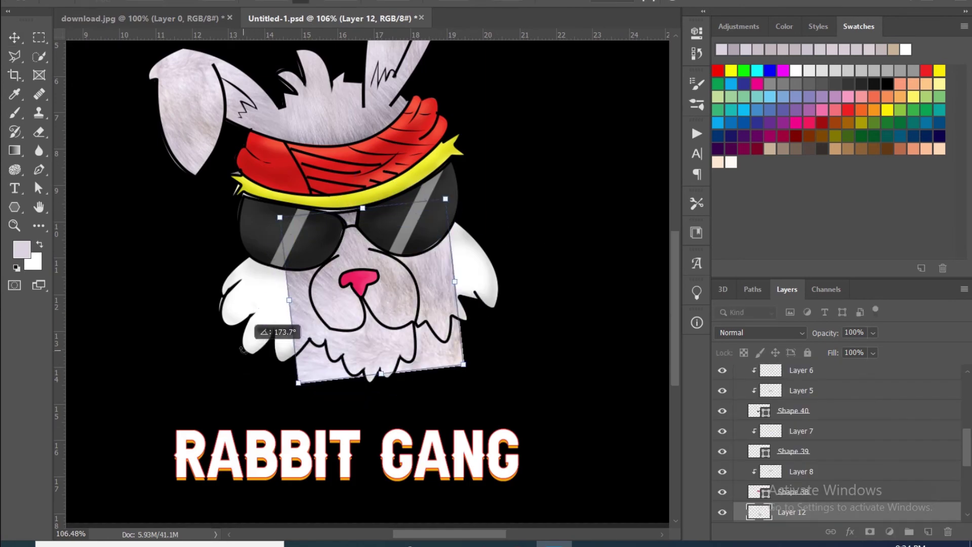
left_click_drag(422, 356, 395, 400)
key("Escape")
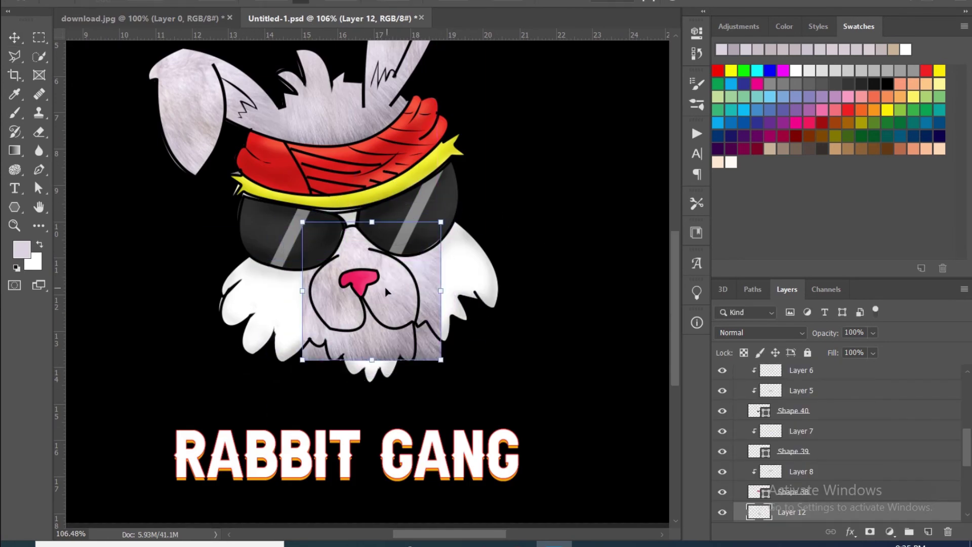
left_click_drag(454, 221, 458, 238)
left_click_drag(350, 281, 288, 320)
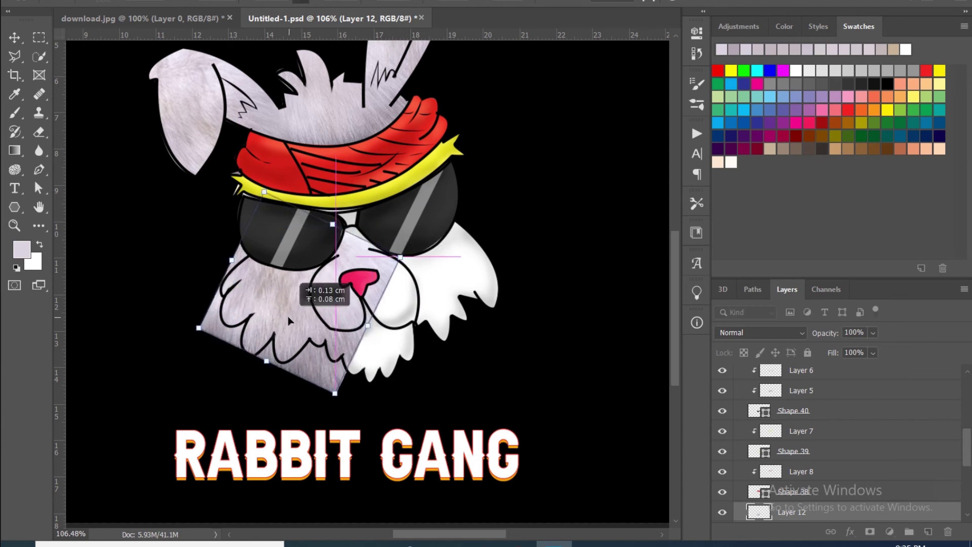
key("Return")
Step: Duplicate the fur layer three times, placing copies over the right side and lower face
scroll(248, 288, "up", 2, "alt")
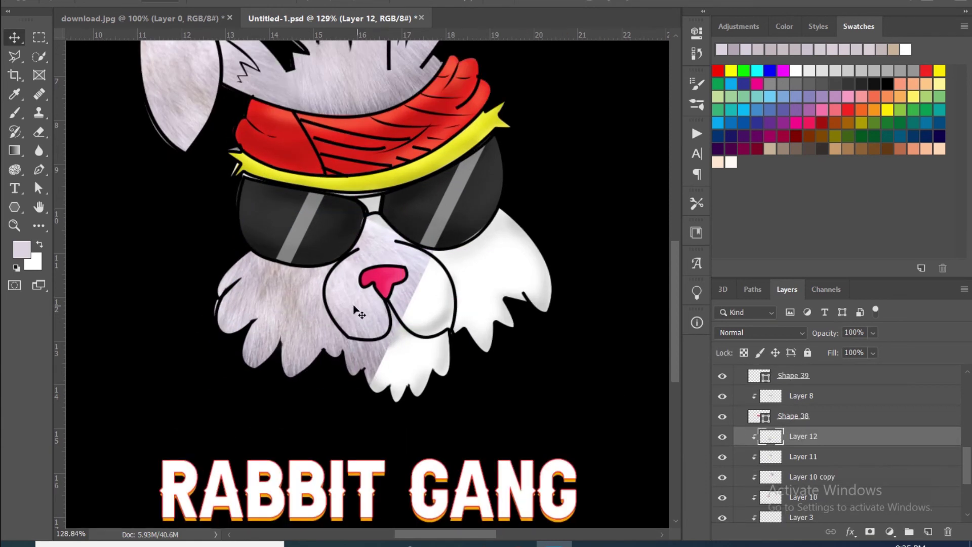
key("ctrl+j")
key("ctrl+t")
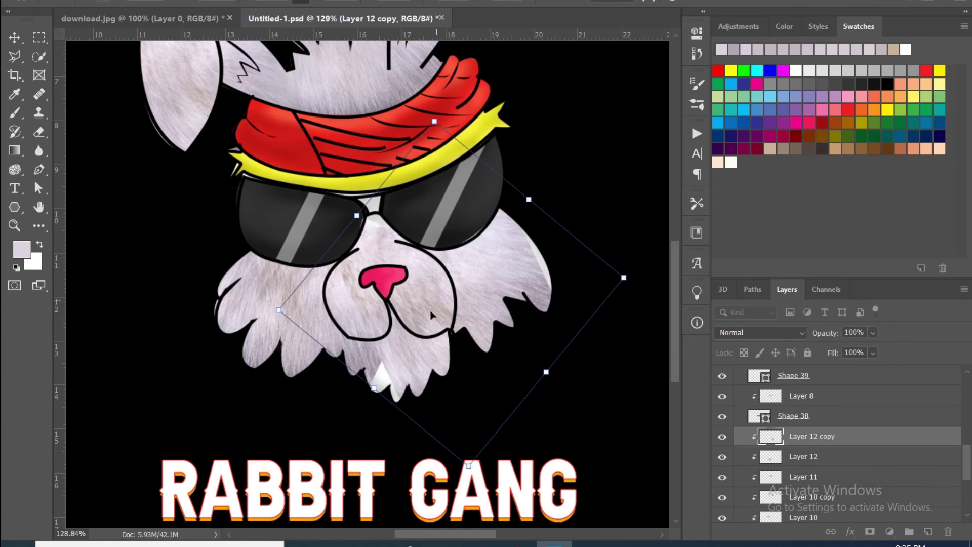
mouse_move(431, 315)
left_mouse_down()
mouse_move(420, 334)
mouse_move(377, 266)
mouse_move(415, 288)
mouse_move(417, 407)
left_mouse_up()
key("Return")
key("ctrl+j")
key("ctrl+t")
key("Return")
key("ctrl+j")
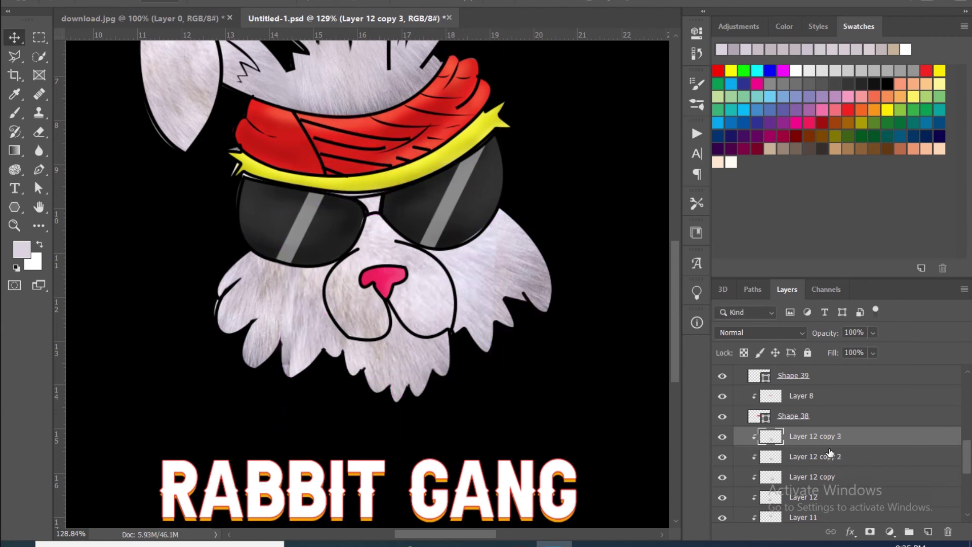
Step: Check the fur copies' coverage by selecting and toggling Layer 12 and its copies
key("e")
scroll(223, 357, "up", 3)
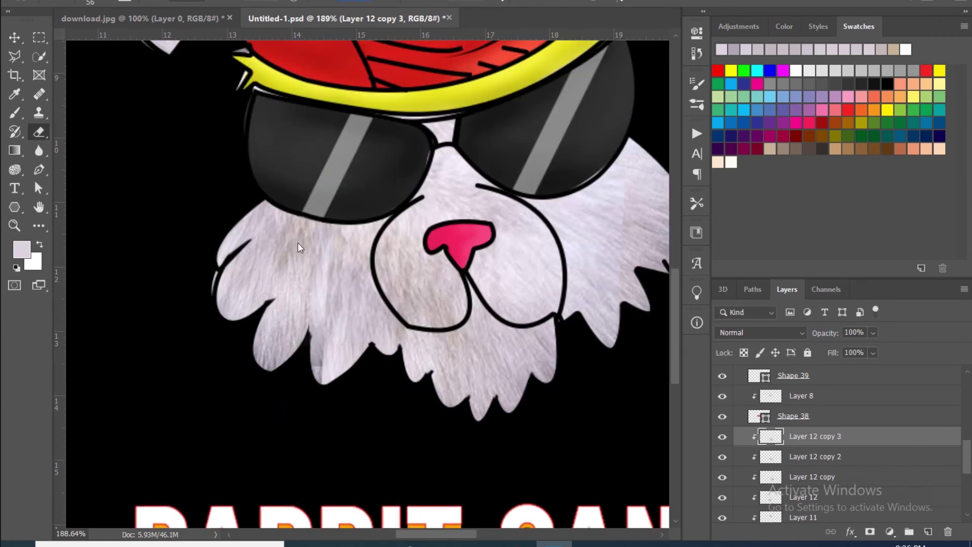
left_click(324, 338, "ctrl")
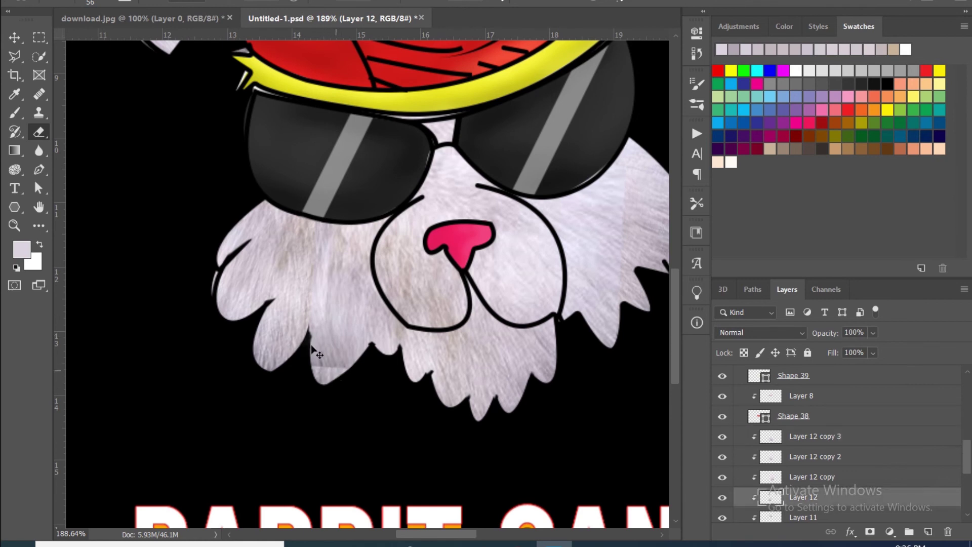
left_click(312, 348, "ctrl")
left_click(320, 340, "ctrl")
left_click(358, 243, "ctrl")
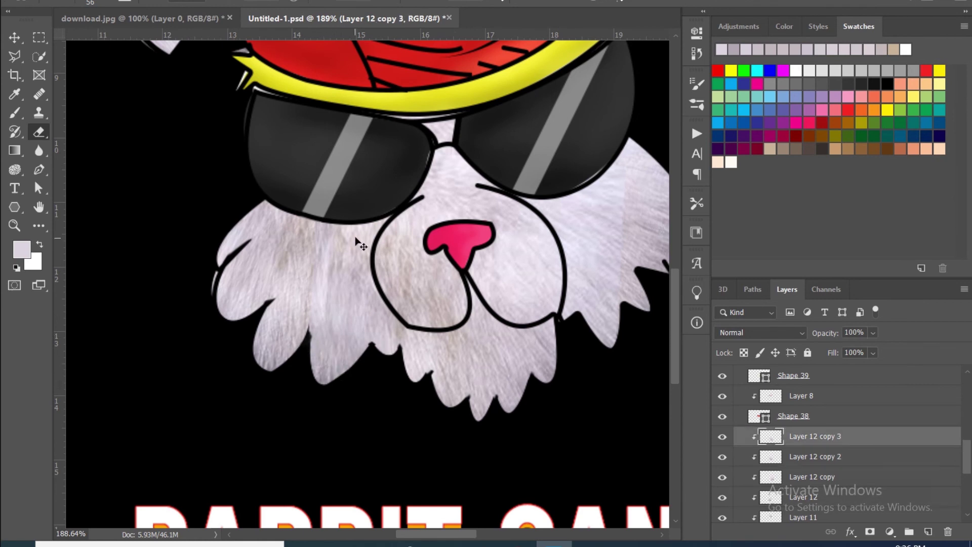
scroll(355, 243, "right", 3)
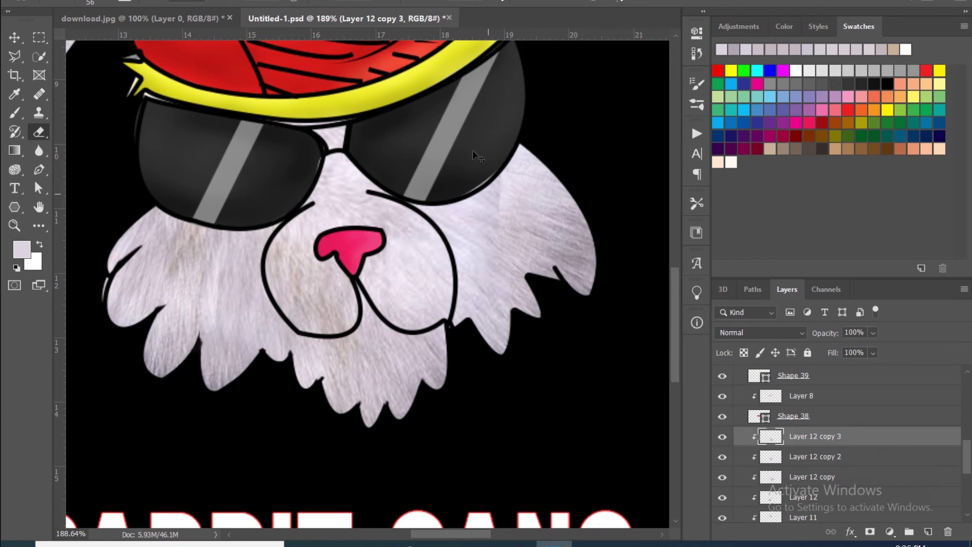
left_click(468, 228, "ctrl")
left_click(482, 219, "ctrl")
left_click(723, 441)
left_click(494, 197, "ctrl")
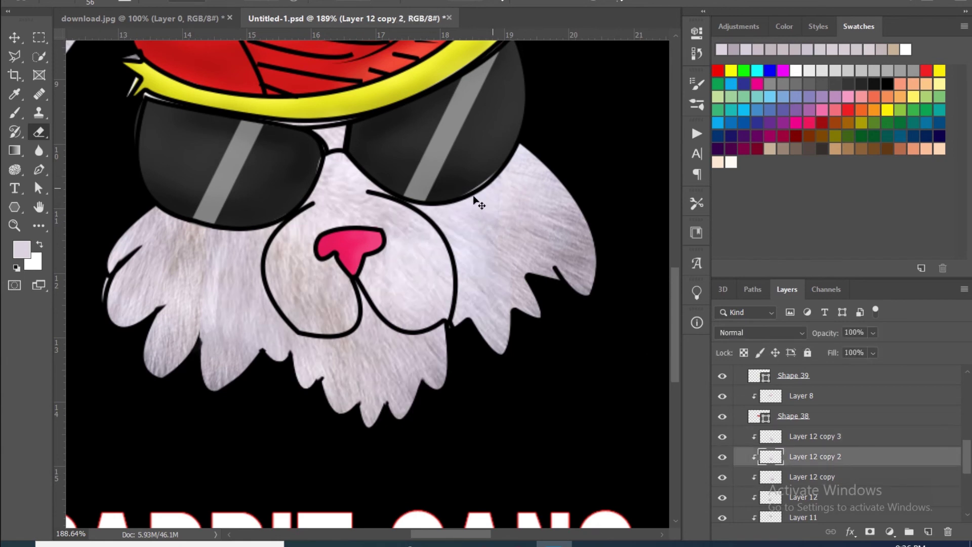
Step: Add a new empty layer above the fur copies for shading
scroll(143, 302, "up", 3)
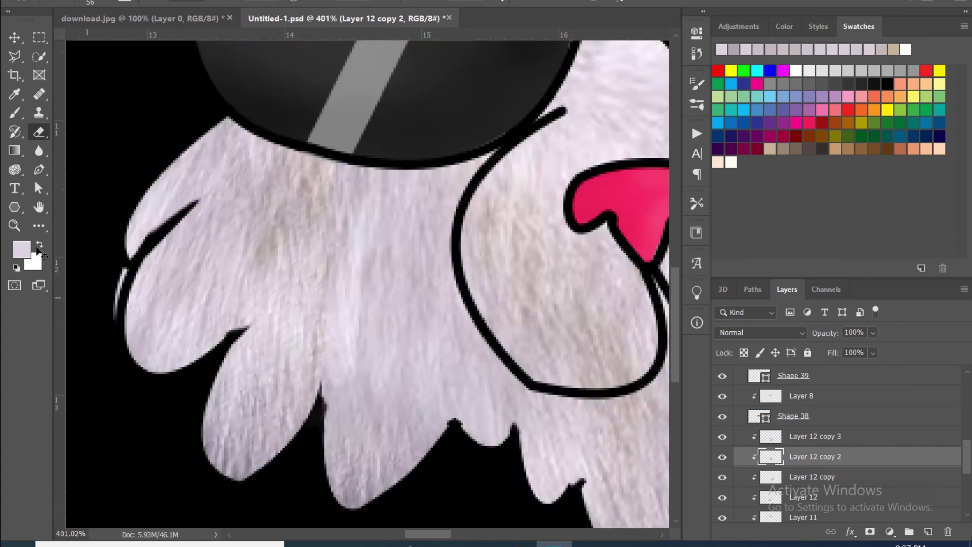
scroll(248, 299, "down", 2)
scroll(304, 329, "up", 1)
scroll(326, 347, "down", 3)
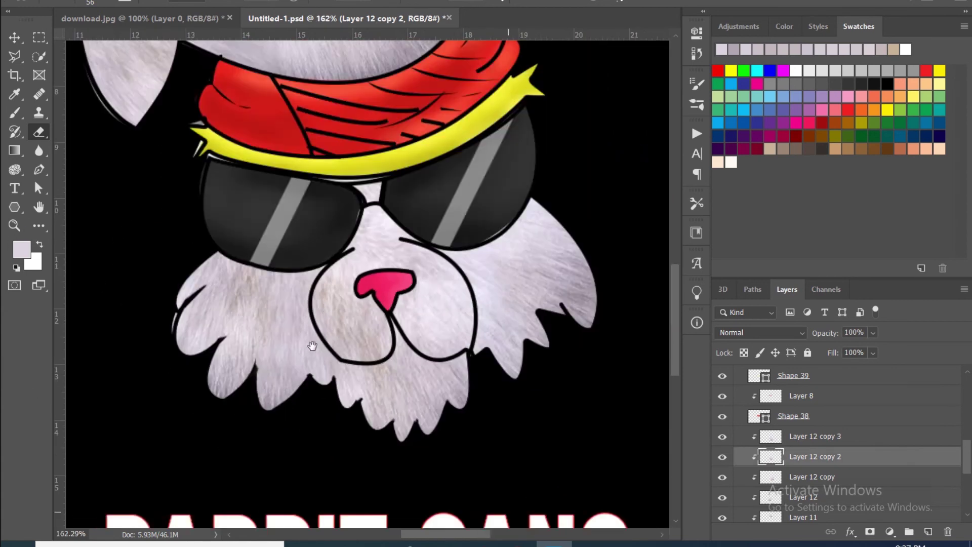
scroll(327, 347, "down", 2)
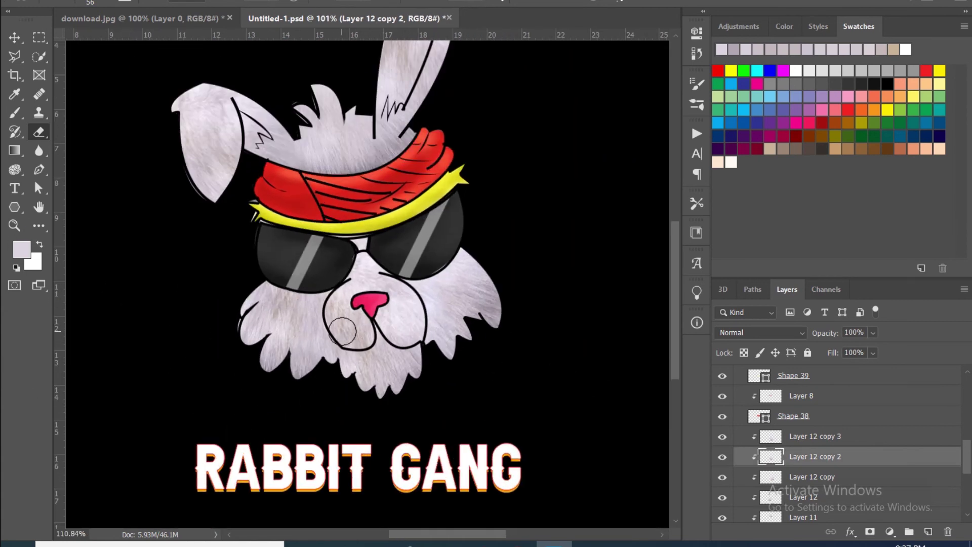
scroll(342, 332, "up", 2)
key("b")
left_click(929, 532)
Step: Clip the new layer to the fur and paint faint lavender shading around nose and mouth
left_click(325, 307, "alt")
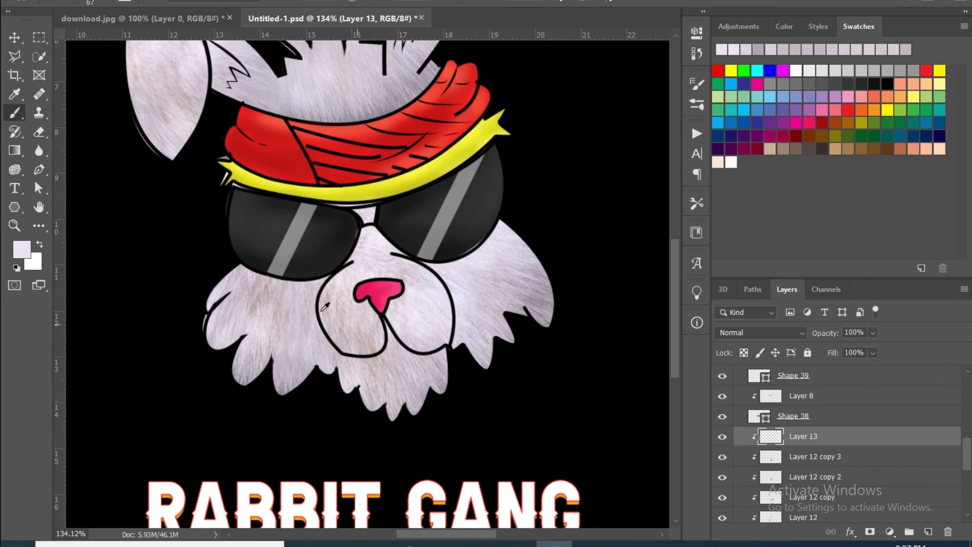
left_click(248, 281, "alt")
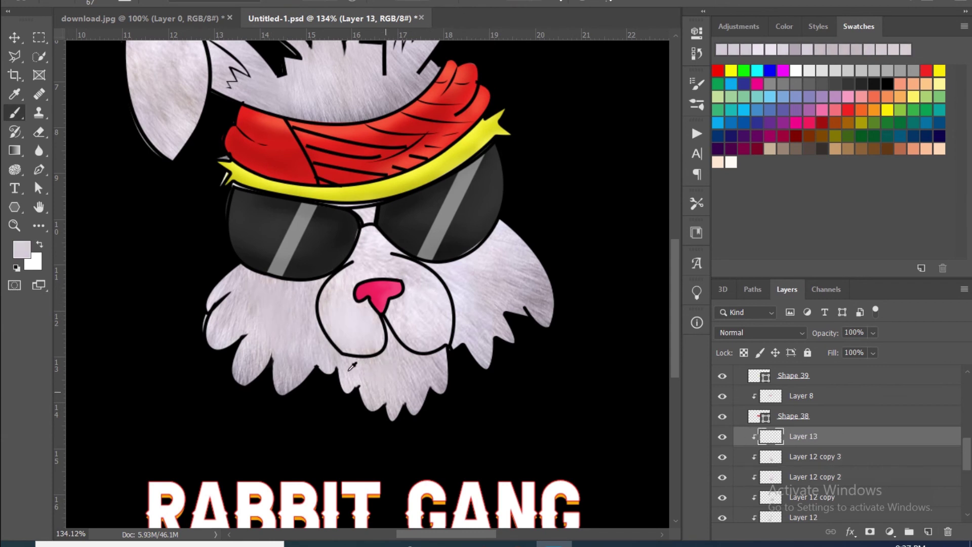
left_click(302, 377, "alt")
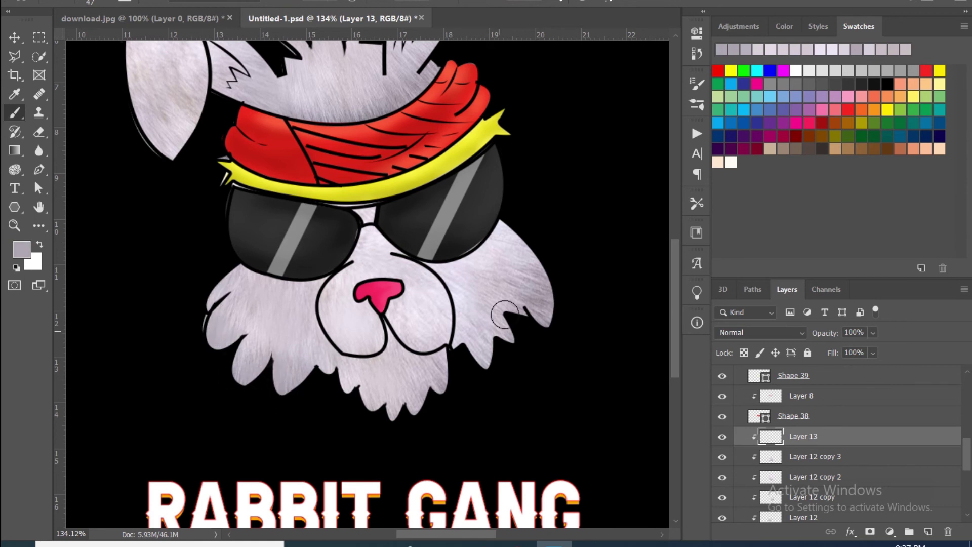
left_click(537, 255, "alt")
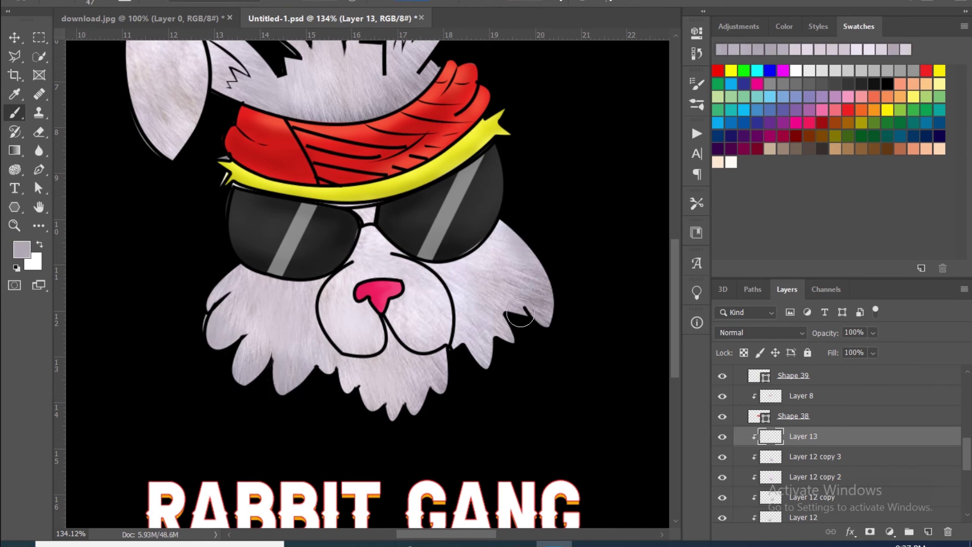
left_click_drag(430, 312, 389, 321)
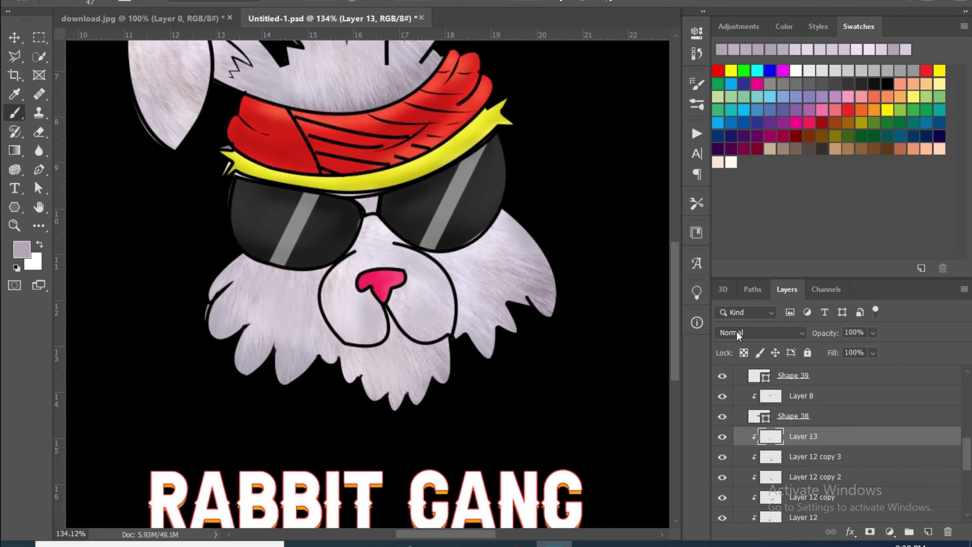
Step: Set the shading layer to Multiply and shade the fur from right cheek to chin
left_click(738, 336)
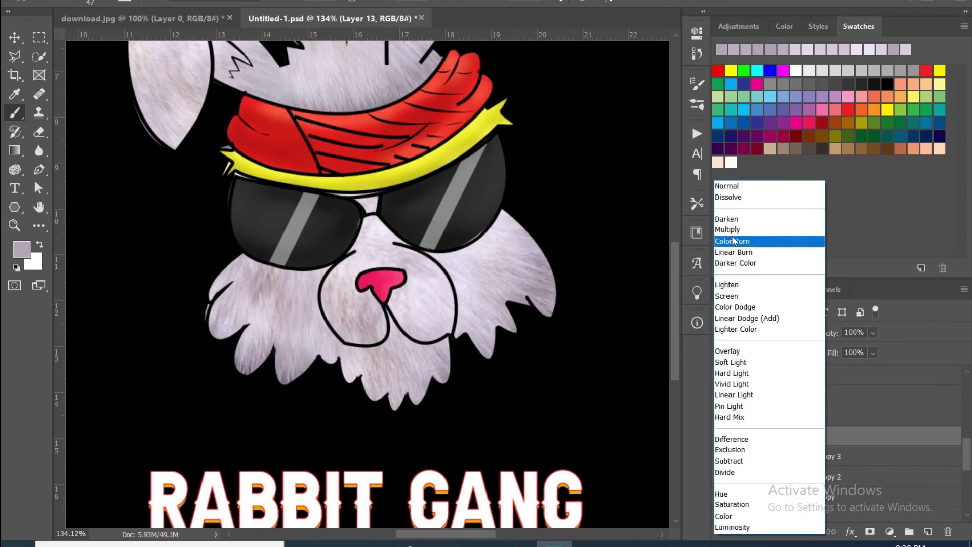
left_click(737, 239)
left_click_drag(546, 303, 349, 368)
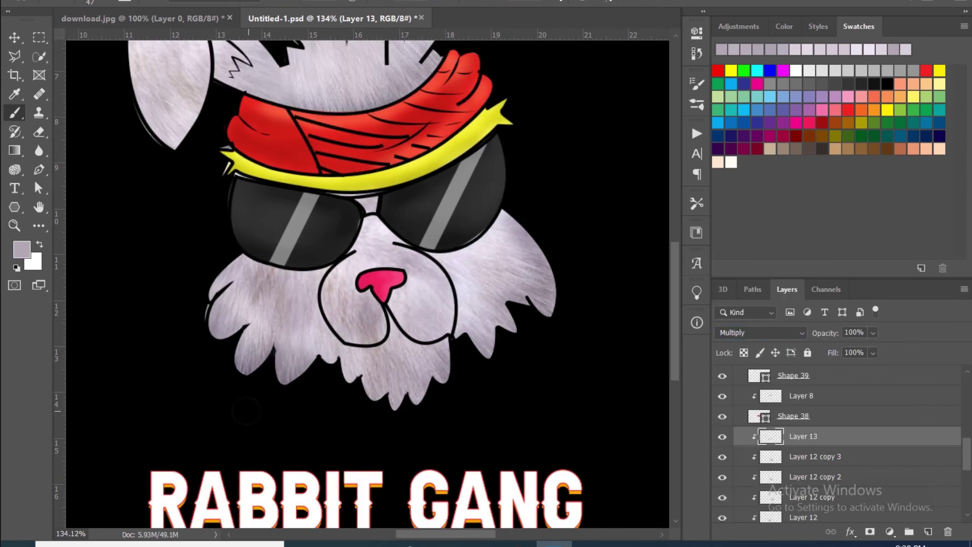
key("e")
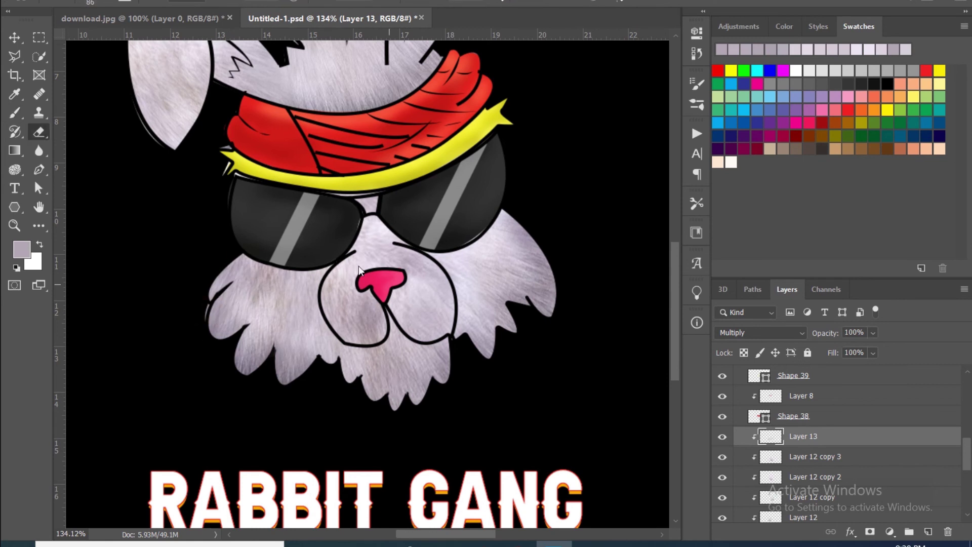
key("b")
left_click(404, 343, "alt")
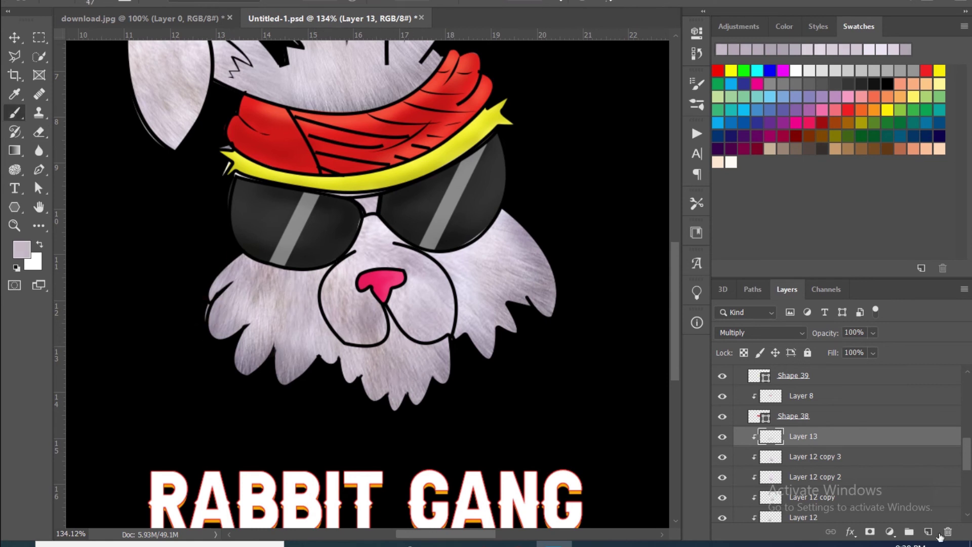
Step: On a Screen-mode highlight layer, brighten the fur on the chin and right cheek
left_click(393, 345, "alt")
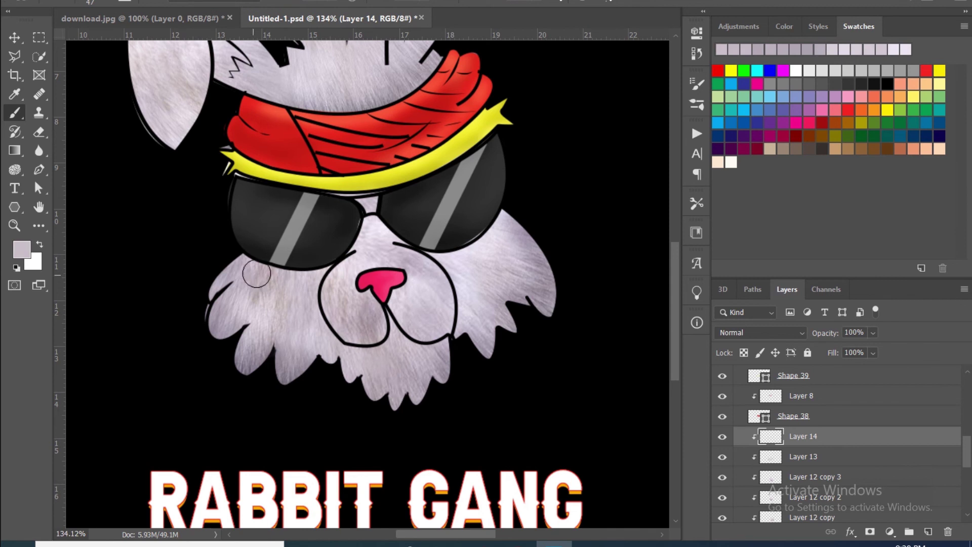
left_click(488, 241, "alt")
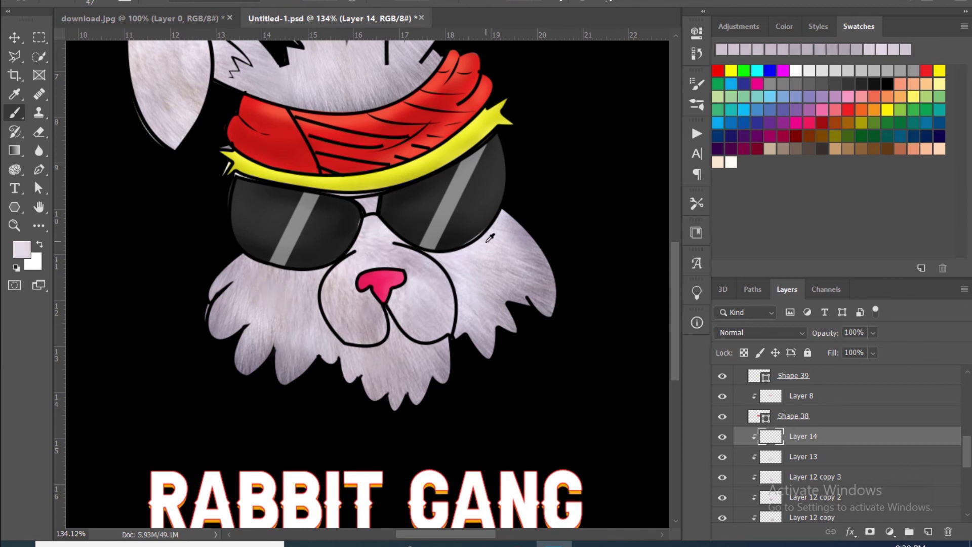
left_click(476, 248, "alt")
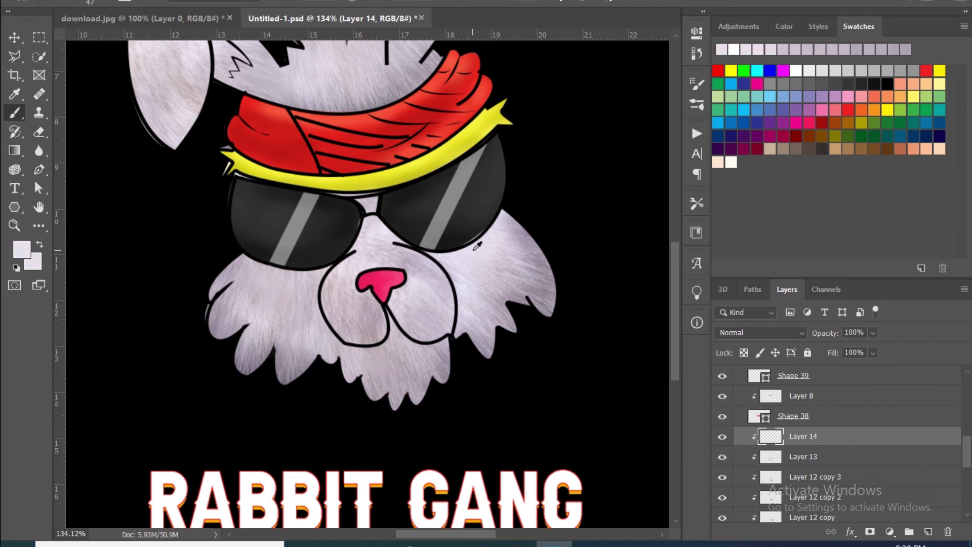
left_click(763, 333)
left_click(739, 293)
mouse_move(257, 309)
left_mouse_down()
mouse_move(415, 359)
mouse_move(470, 302)
left_mouse_up()
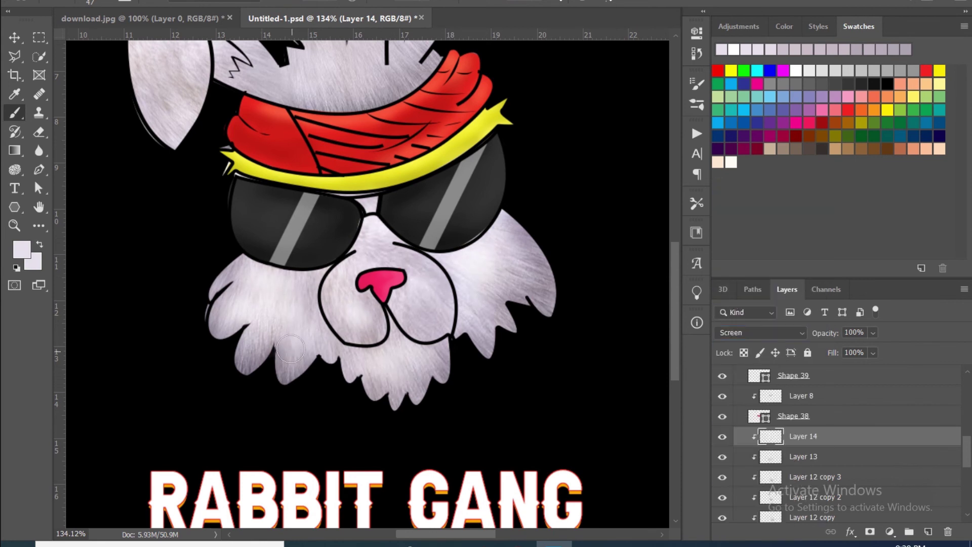
scroll(290, 349, "down", 3)
scroll(454, 133, "up", 2)
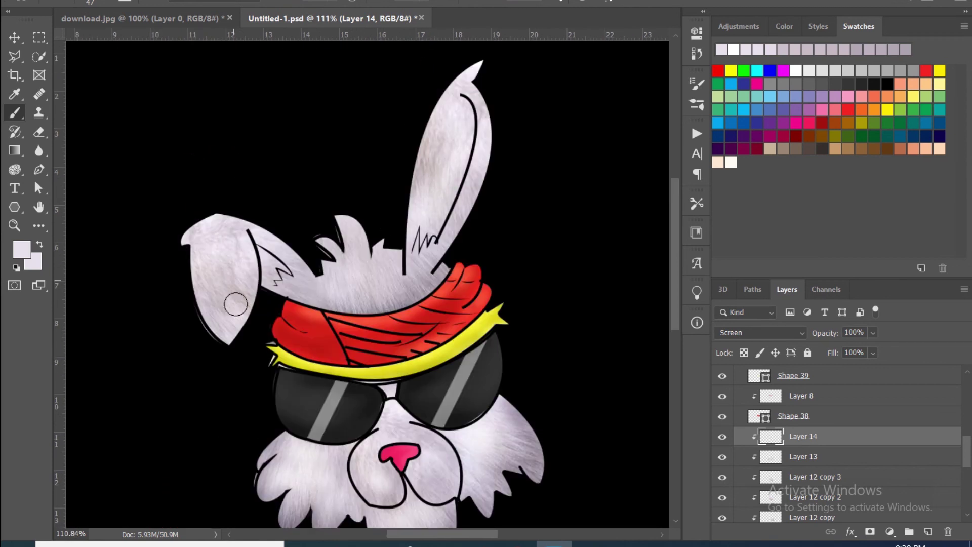
Step: Darken the fur above the bandana and along the right ear on Layer 13
key("alt+bracketleft")
left_click(418, 289, "alt")
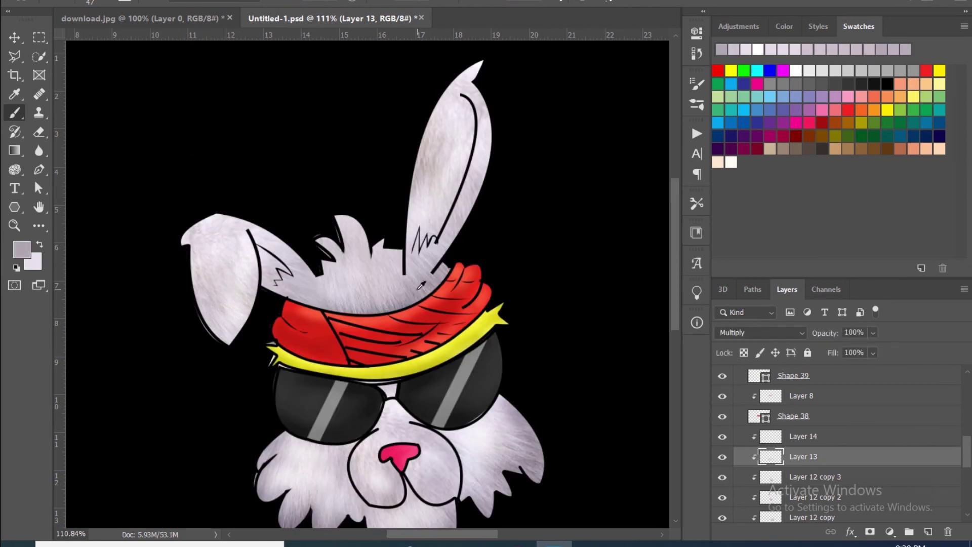
left_click_drag(425, 282, 355, 304)
left_click_drag(435, 215, 414, 259)
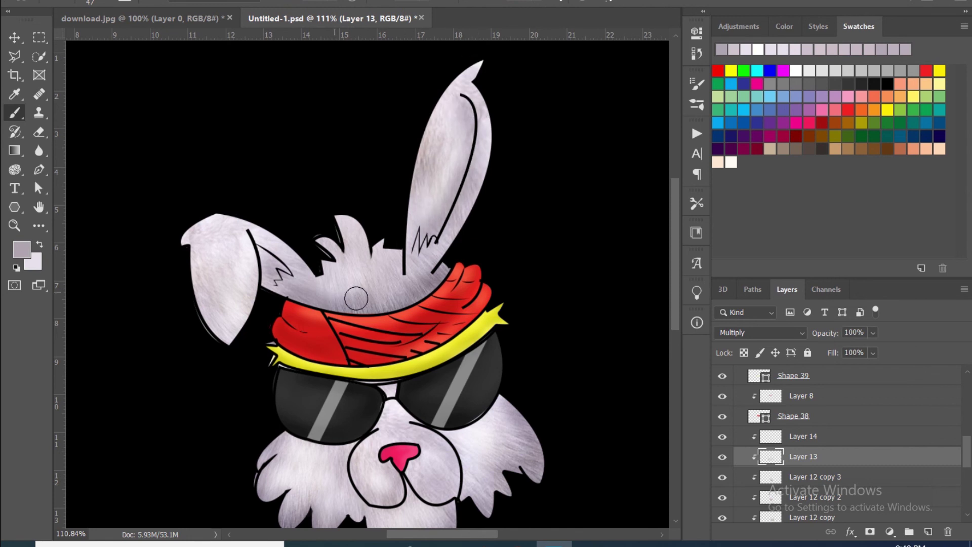
Step: Lighten the right ear and lower left ear edge on Layer 14, then show the Open dialog
left_click(773, 439)
left_click(488, 148, "alt")
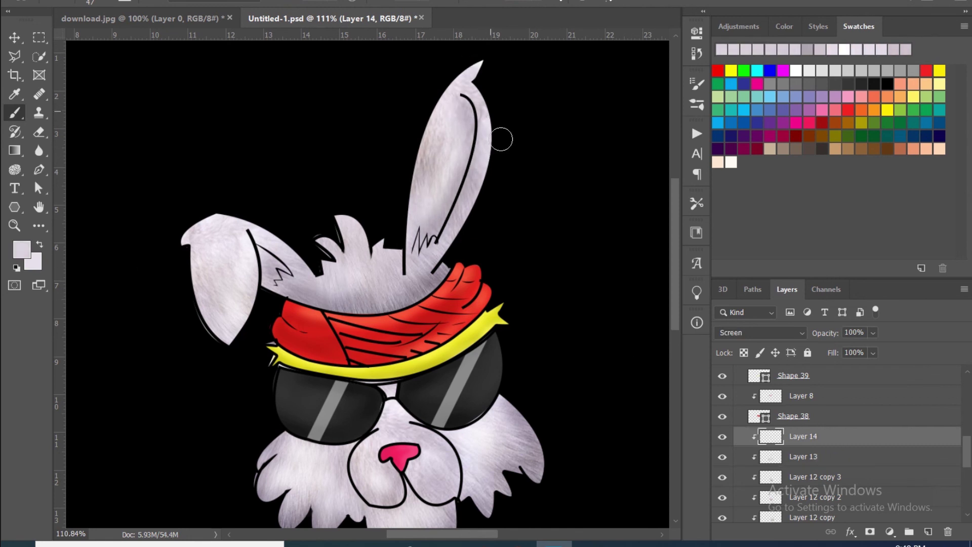
left_click_drag(501, 139, 447, 243)
left_click_drag(184, 243, 202, 291)
key("alt+bracketleft")
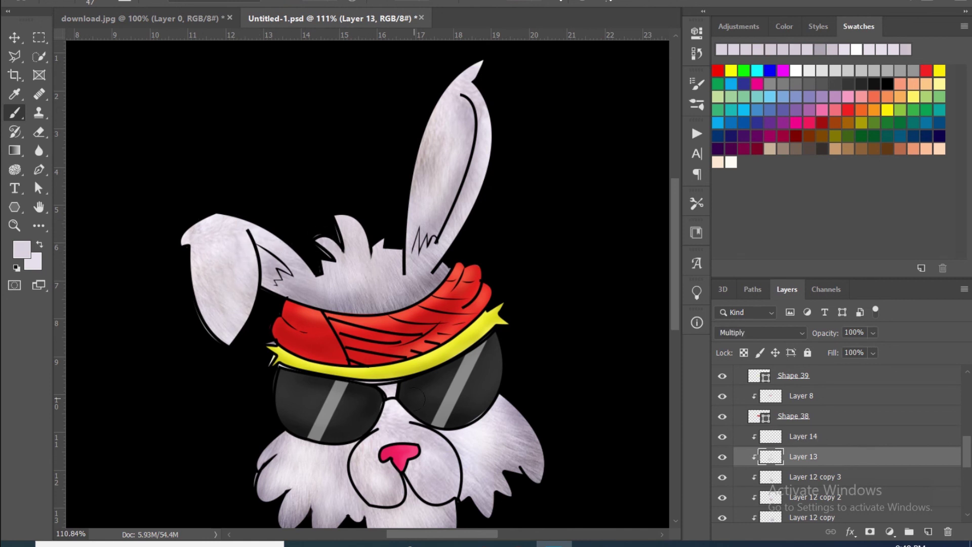
key("ctrl+0")
key("ctrl+o")
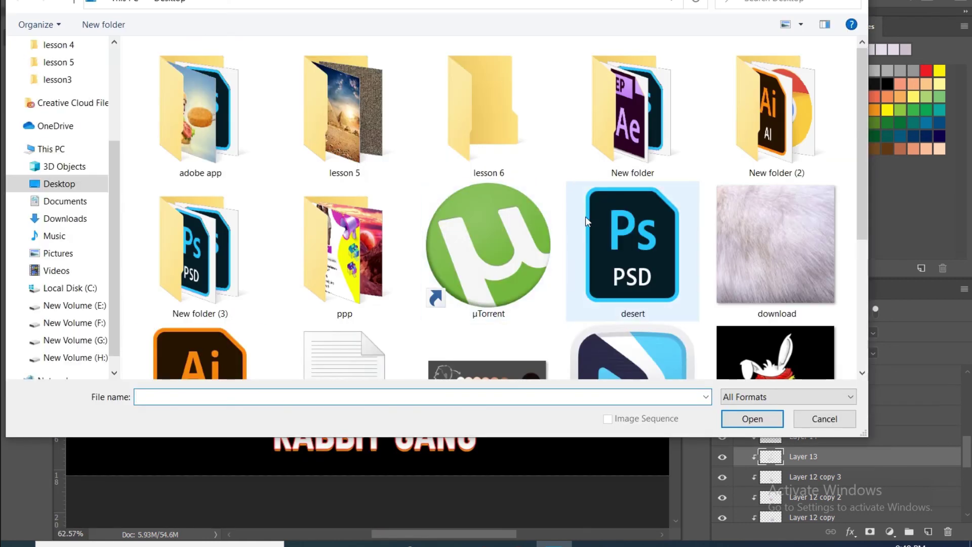
Step: Open texture-3386818_1280.jpg, close download.jpg, and select Layer 8 in the rabbit artwork
scroll(641, 220, "down", 3)
scroll(641, 220, "down", 10)
double_click(588, 56)
key("ctrl+Tab")
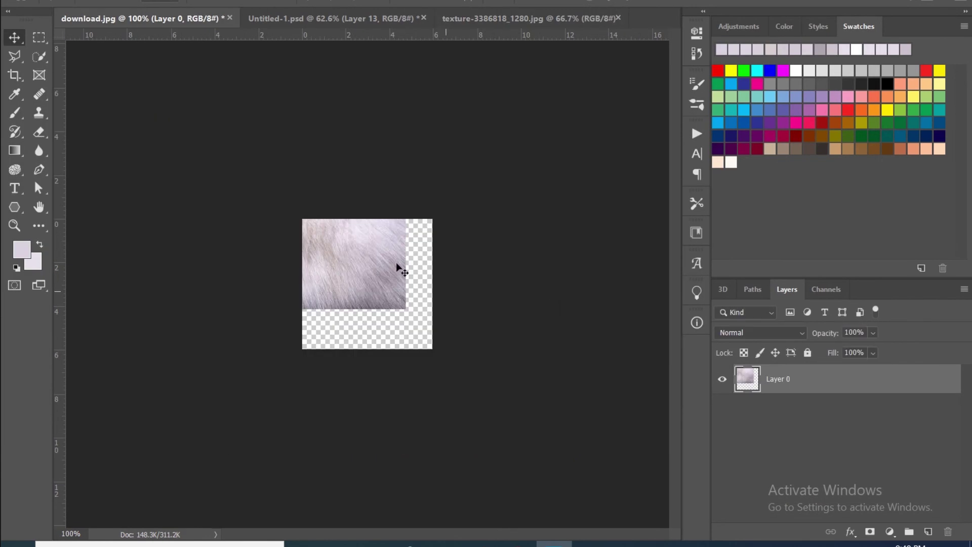
key("ctrl+Tab")
left_click(229, 17)
left_click(375, 260)
left_click(354, 18)
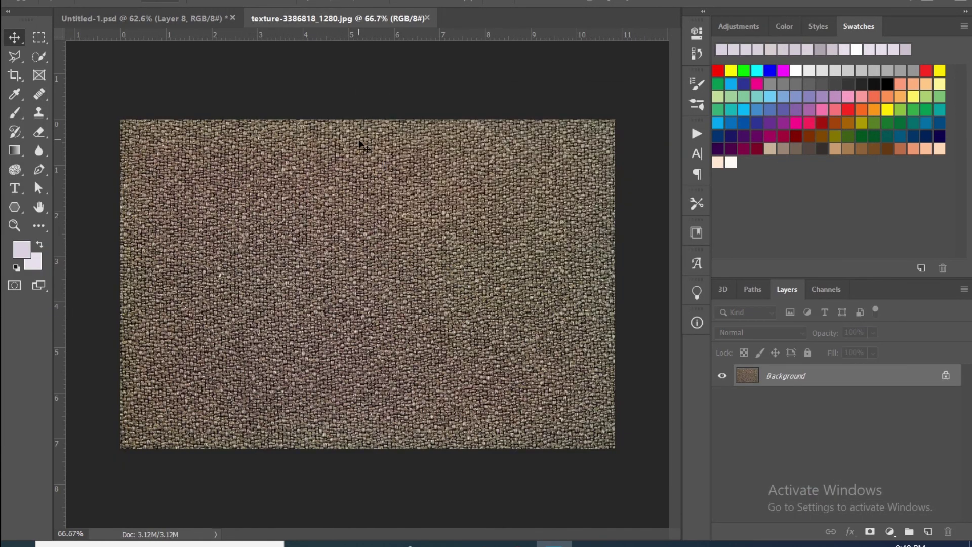
Step: Tint the fabric texture red with a colorized Hue/Saturation at saturation 59, then merge
key("ctrl+j")
left_click(889, 532)
left_click(894, 394)
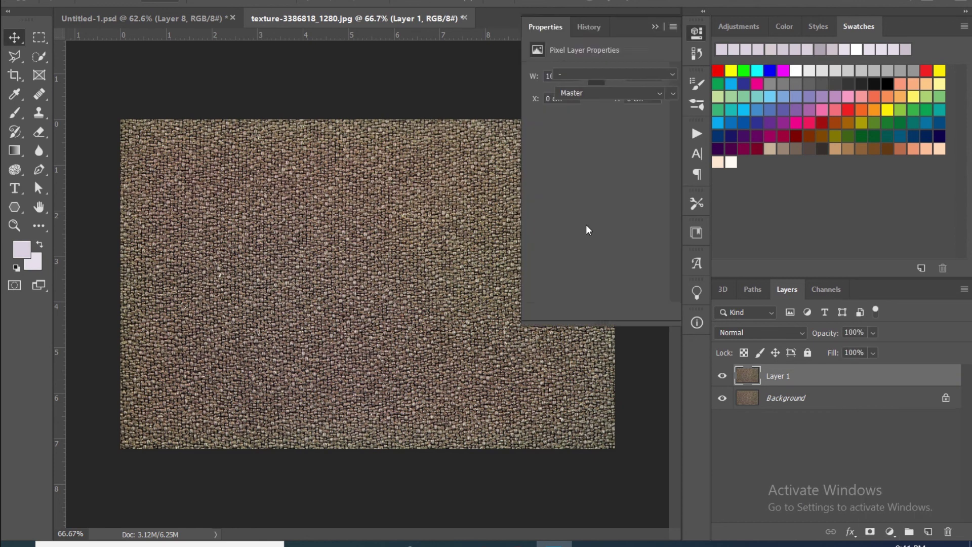
left_click(604, 205)
left_click_drag(564, 156, 608, 156)
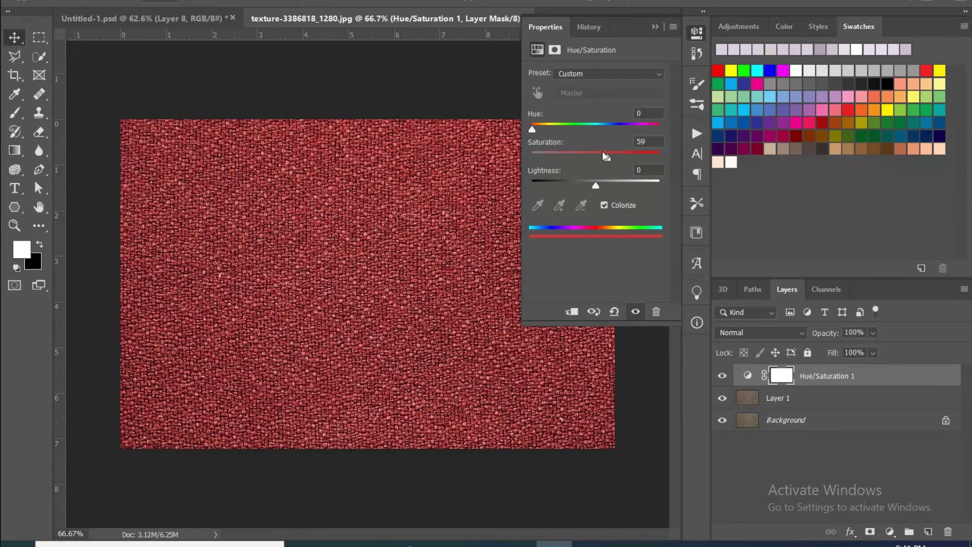
left_click(748, 398, "ctrl")
key("ctrl+e")
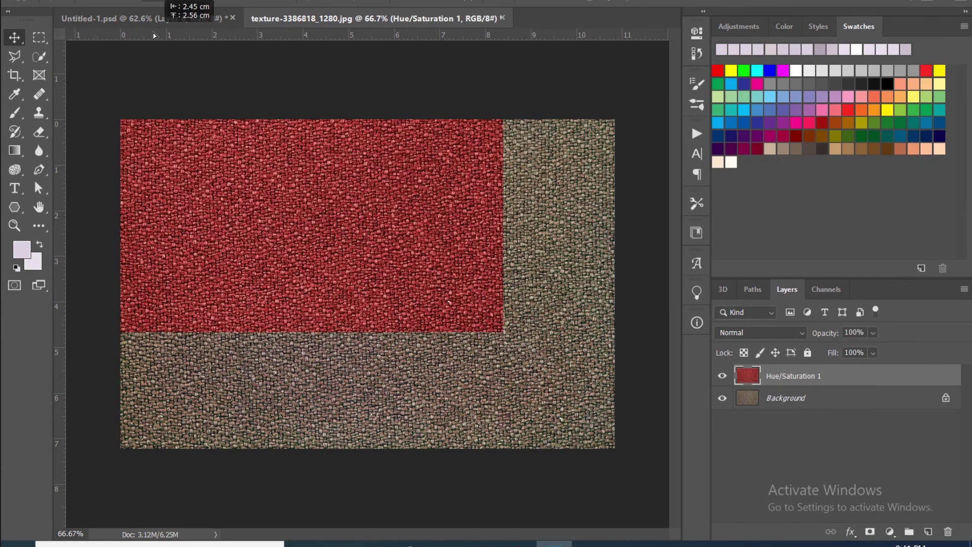
Step: Move the red texture into Untitled-1, clip it to the bandana, scale it and apply Arc Upper warp
left_click_drag(757, 379, 766, 399)
left_click(740, 439, "alt")
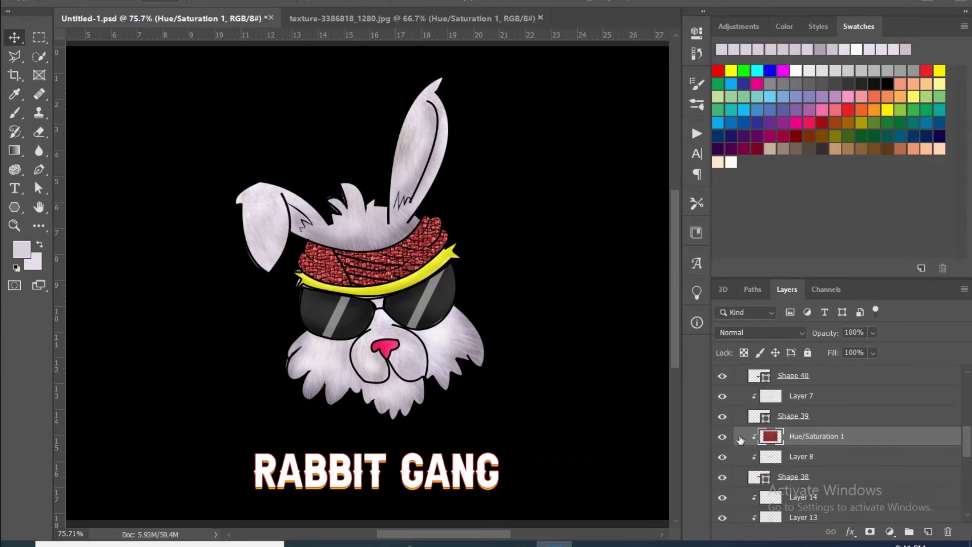
key("ctrl+t")
mouse_move(640, 94)
left_mouse_down()
mouse_move(514, 163)
mouse_move(498, 150)
left_mouse_up()
right_click(456, 228)
left_click(200, 4)
left_click(208, 54)
left_click(200, 4)
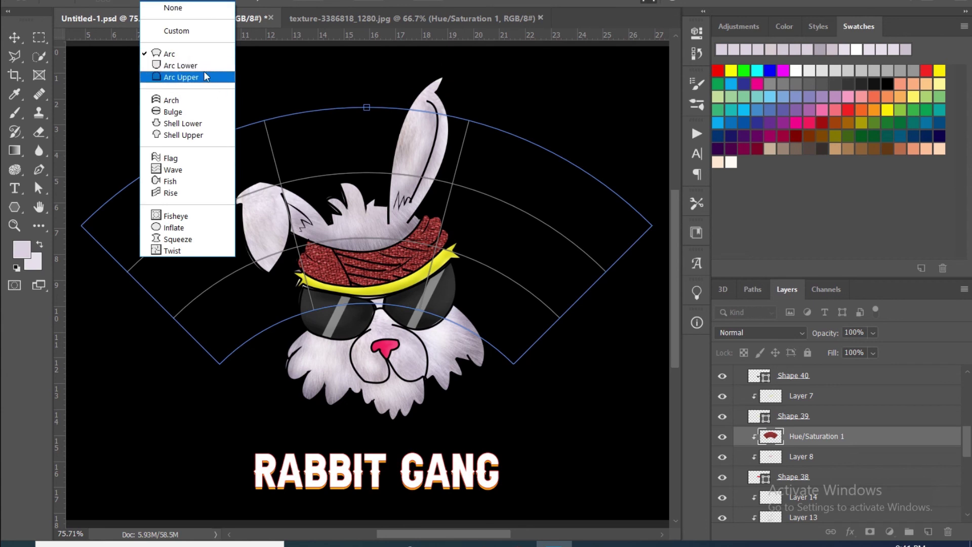
left_click(205, 81)
left_click_drag(366, 107, 364, 210)
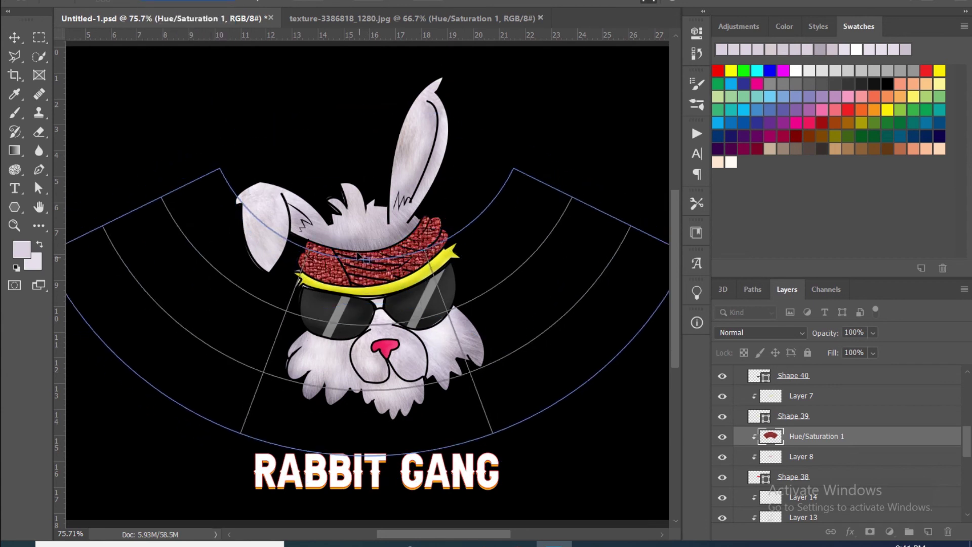
key("Return")
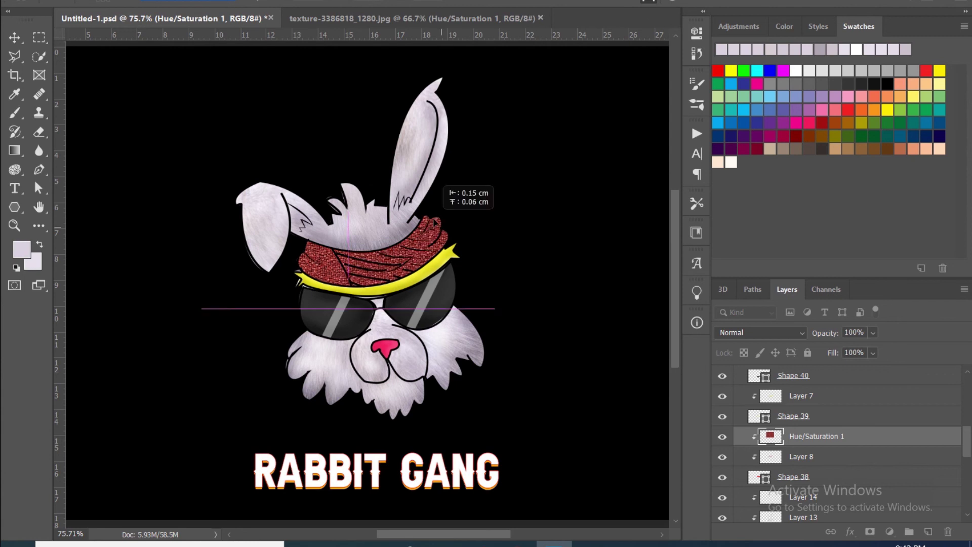
Step: Freely warp the texture so it follows the bandana's curve
key("ctrl+t")
right_click(377, 272)
left_click(382, 359)
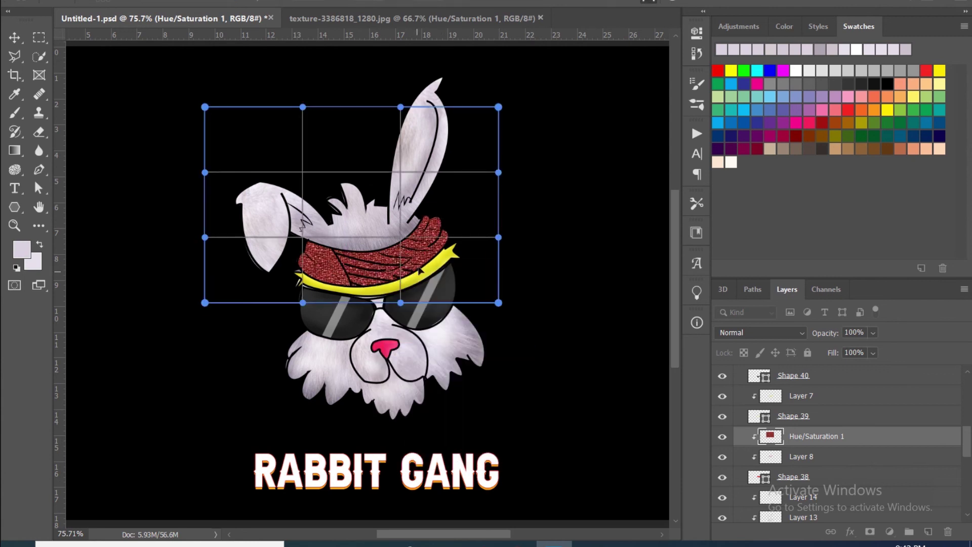
left_click_drag(239, 178, 233, 172)
key("Return")
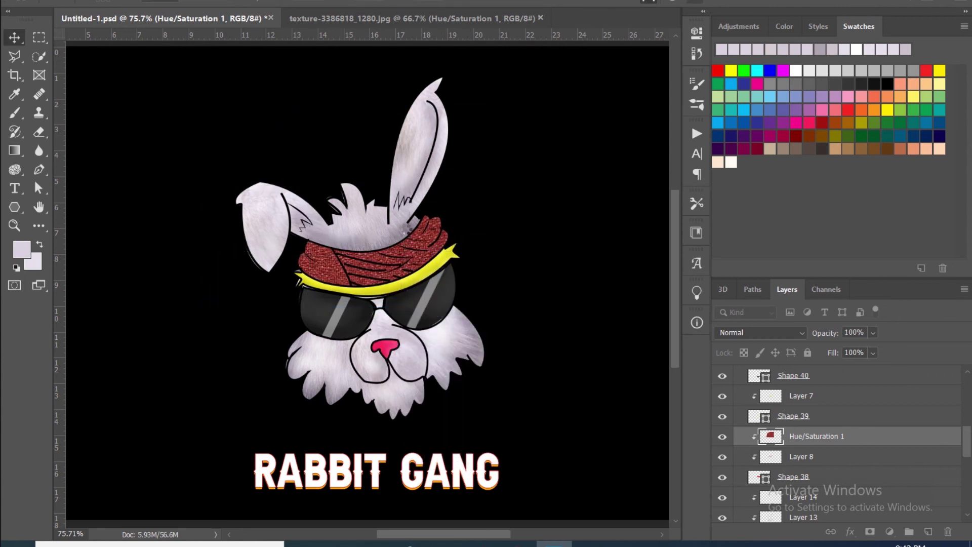
scroll(327, 302, "up", 5)
scroll(327, 302, "up", 1)
Step: Convert the bandana texture to a Smart Object and apply a 3.5 px Gaussian Blur
left_click_drag(830, 437, 830, 463)
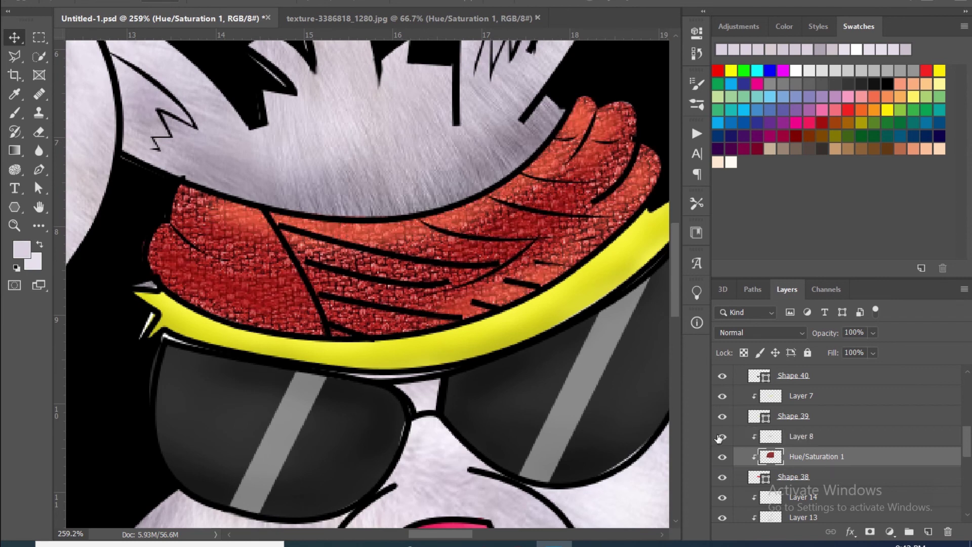
key("ctrl+Tab")
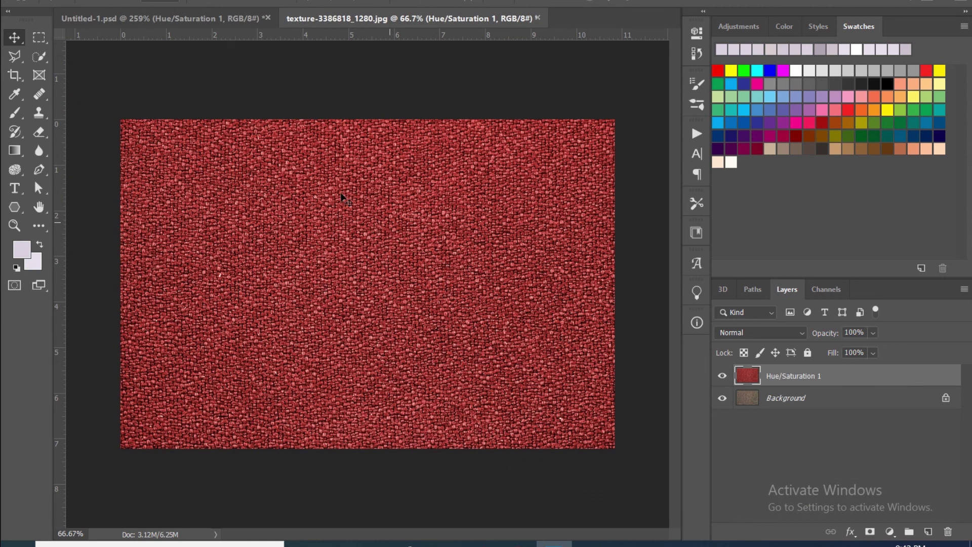
key("ctrl+Tab")
right_click(831, 512)
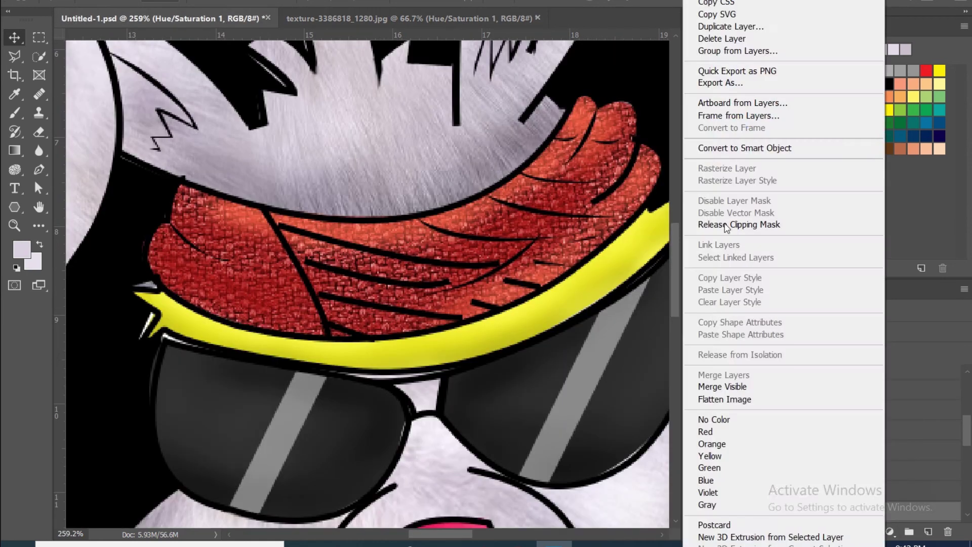
left_click(430, 178)
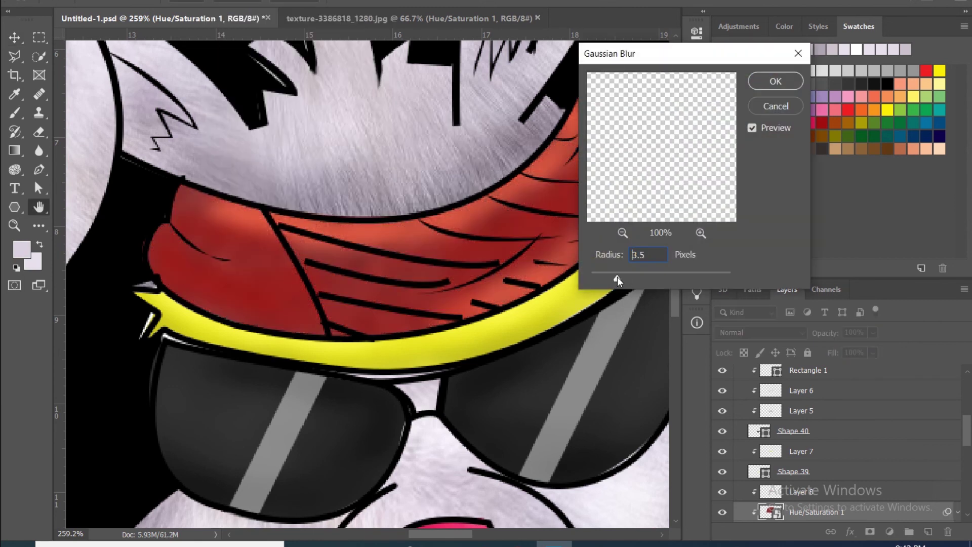
left_click_drag(606, 276, 600, 275)
left_click(771, 84)
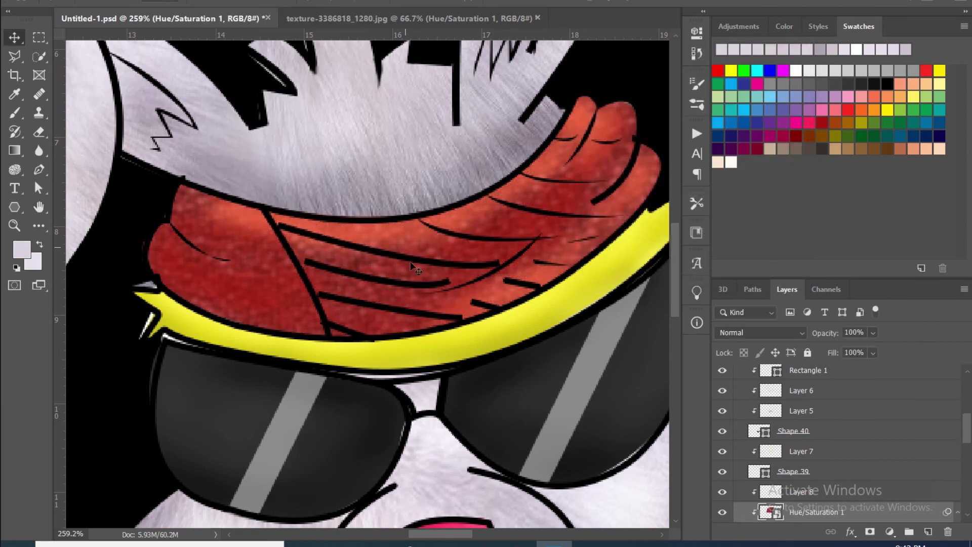
Step: Lower the texture layer's opacity to 76% and try another blending mode
scroll(527, 395, "down", 2)
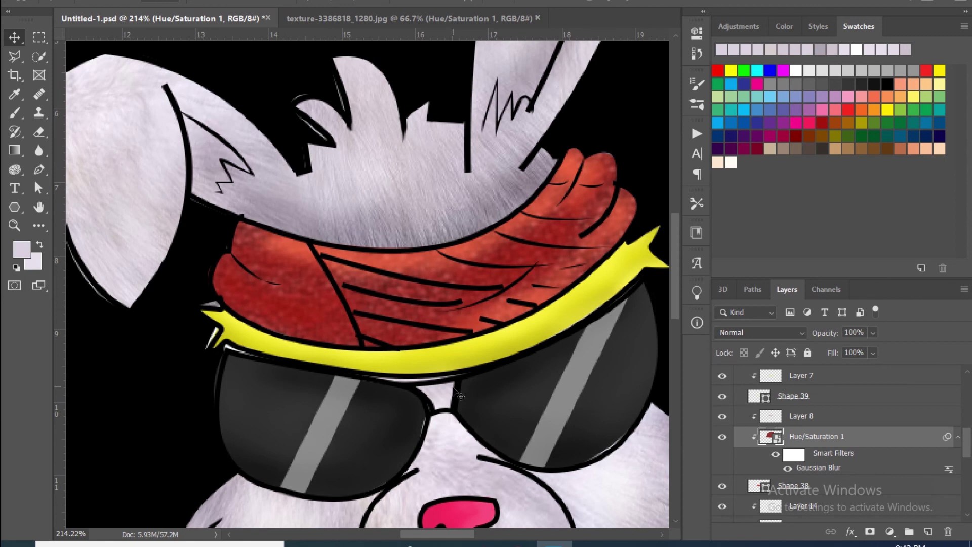
scroll(530, 314, "down", 1)
left_click_drag(873, 332, 875, 352)
left_click(760, 332)
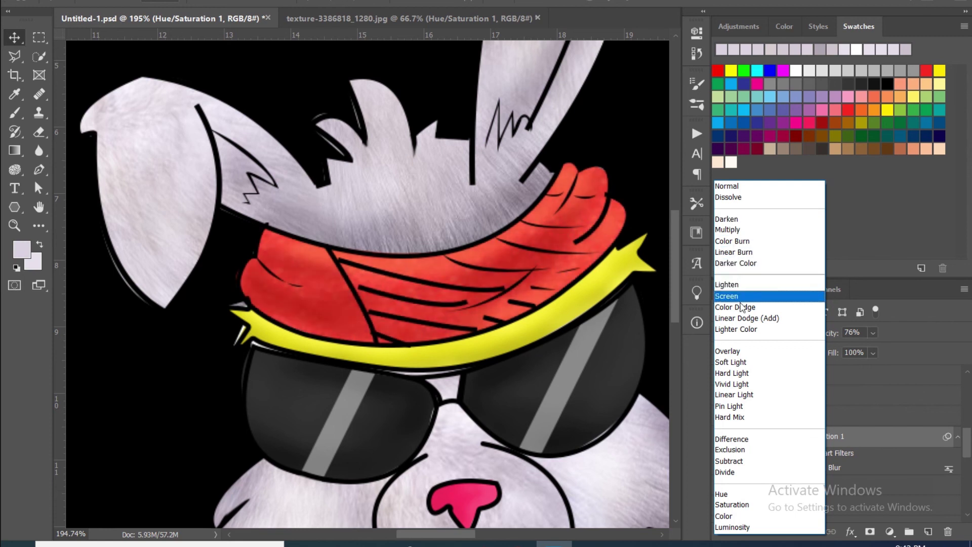
left_click(740, 417)
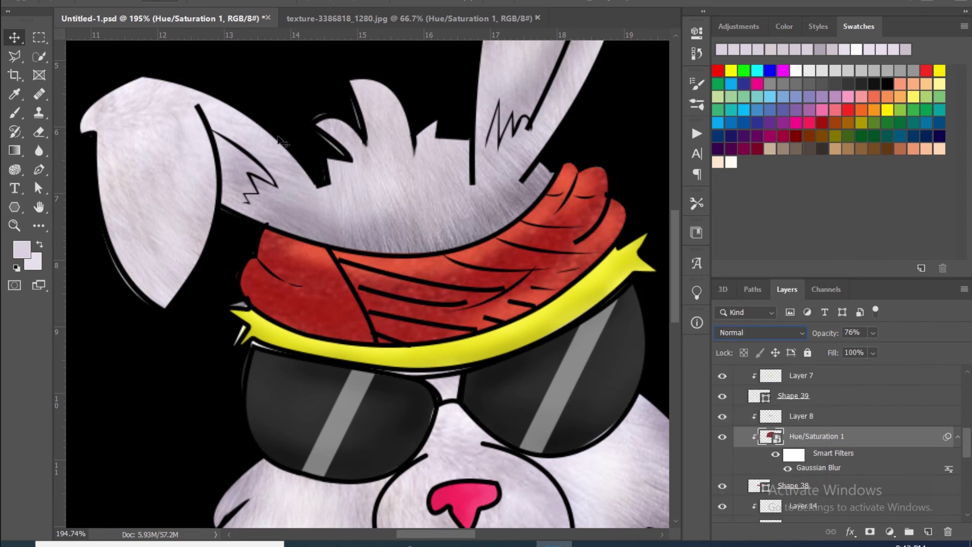